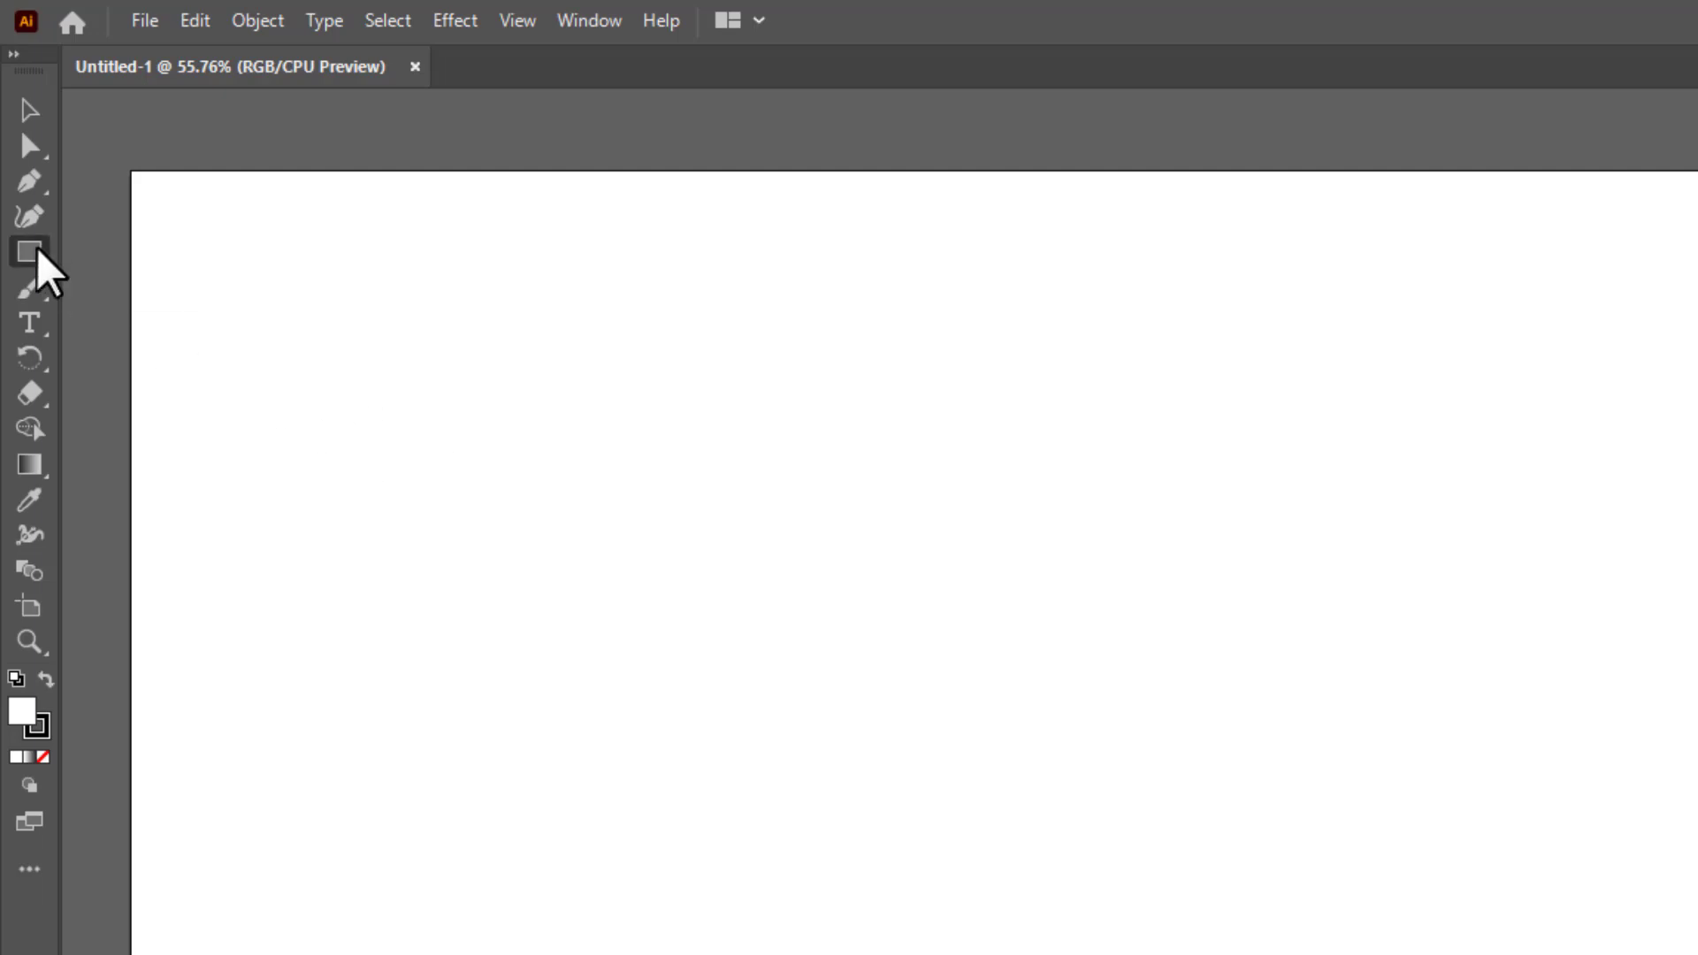
Draw a 1920 by 1080 px rectangle and center it horizontally and vertically on the artboard.
click(390, 400)
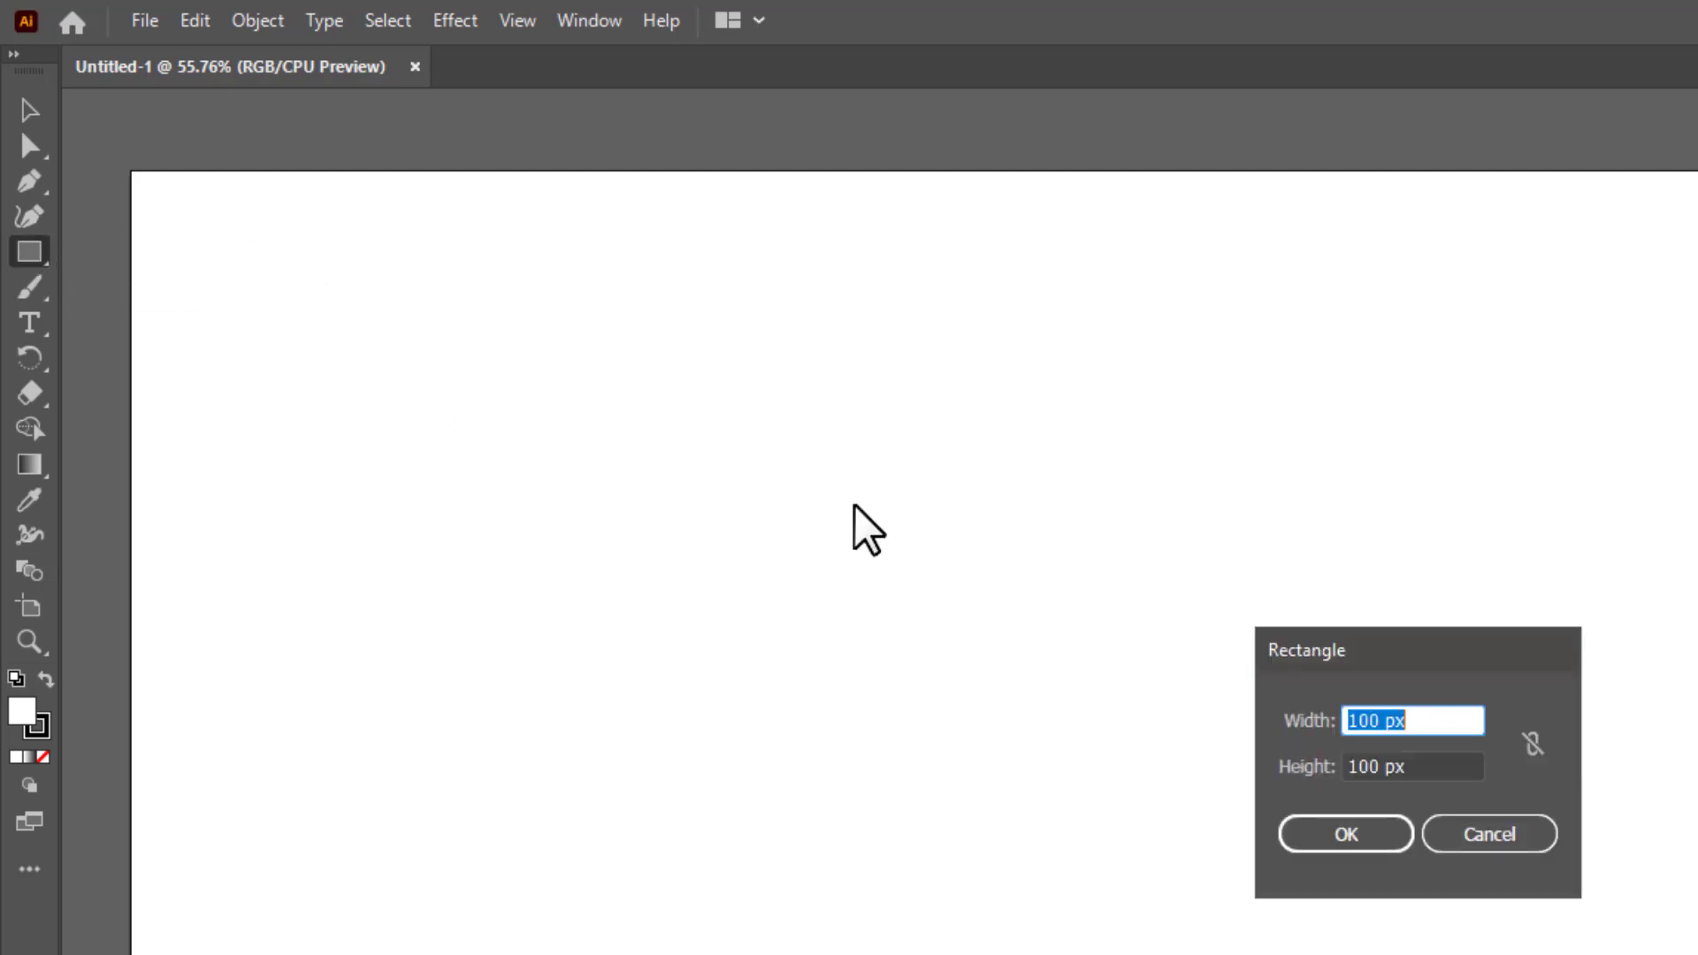
text(1920)
key(Tab)
text(1080)
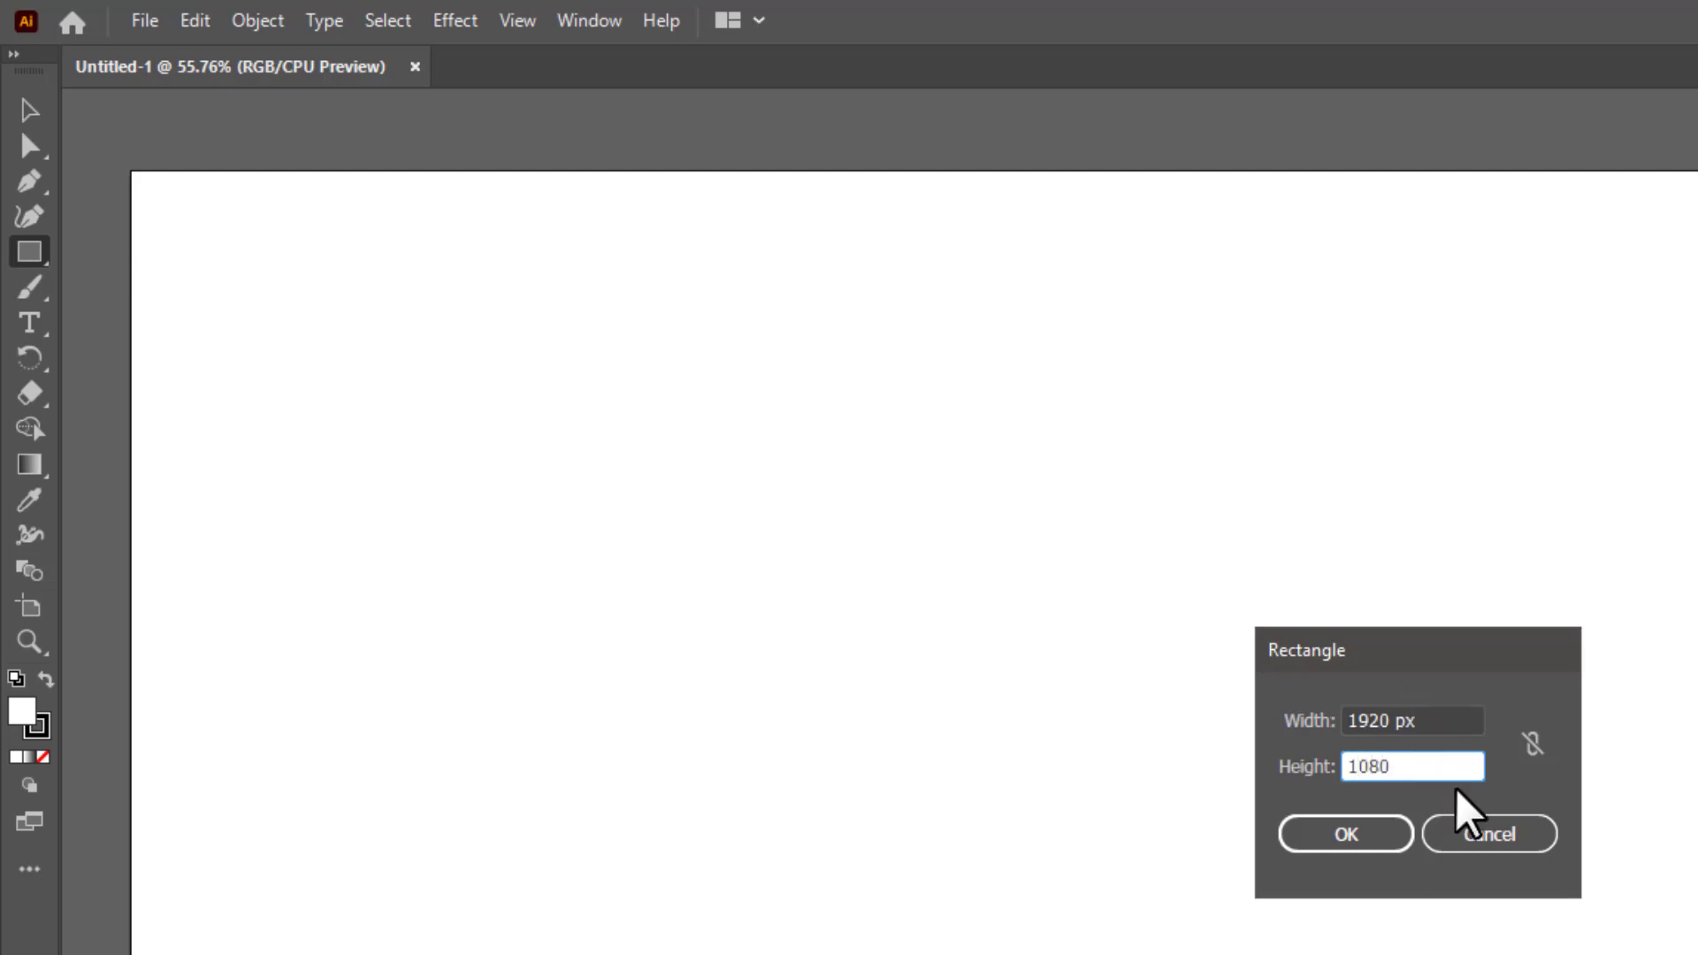
key(Return)
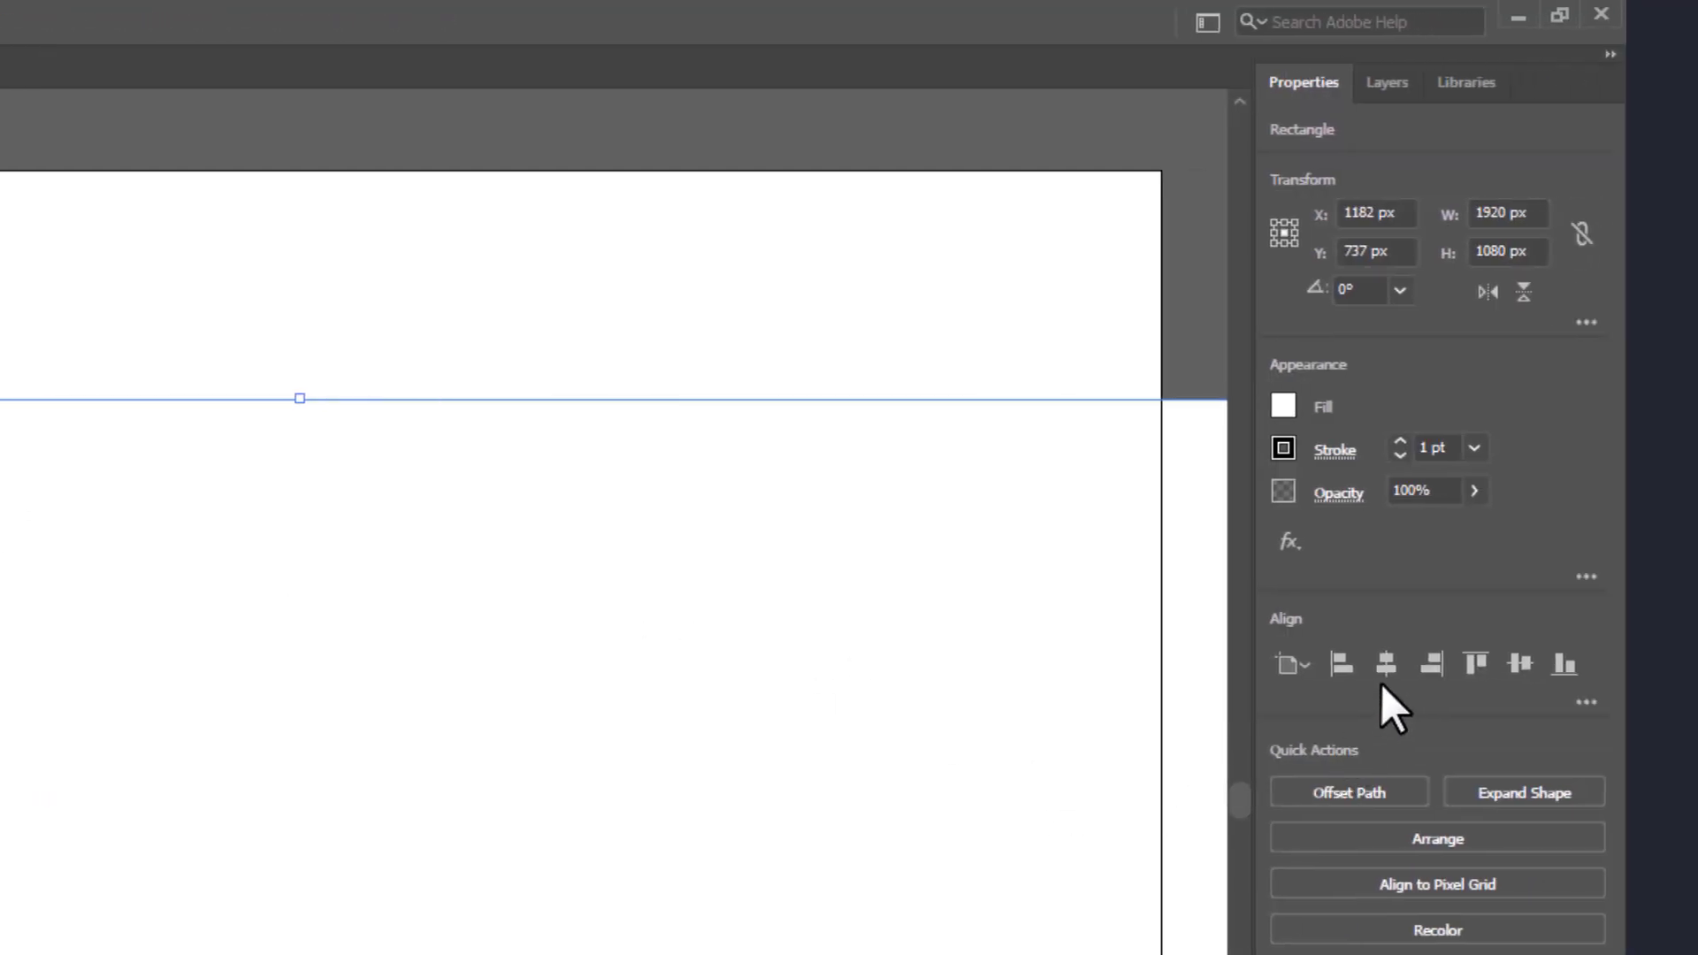
click(1387, 663)
click(1523, 665)
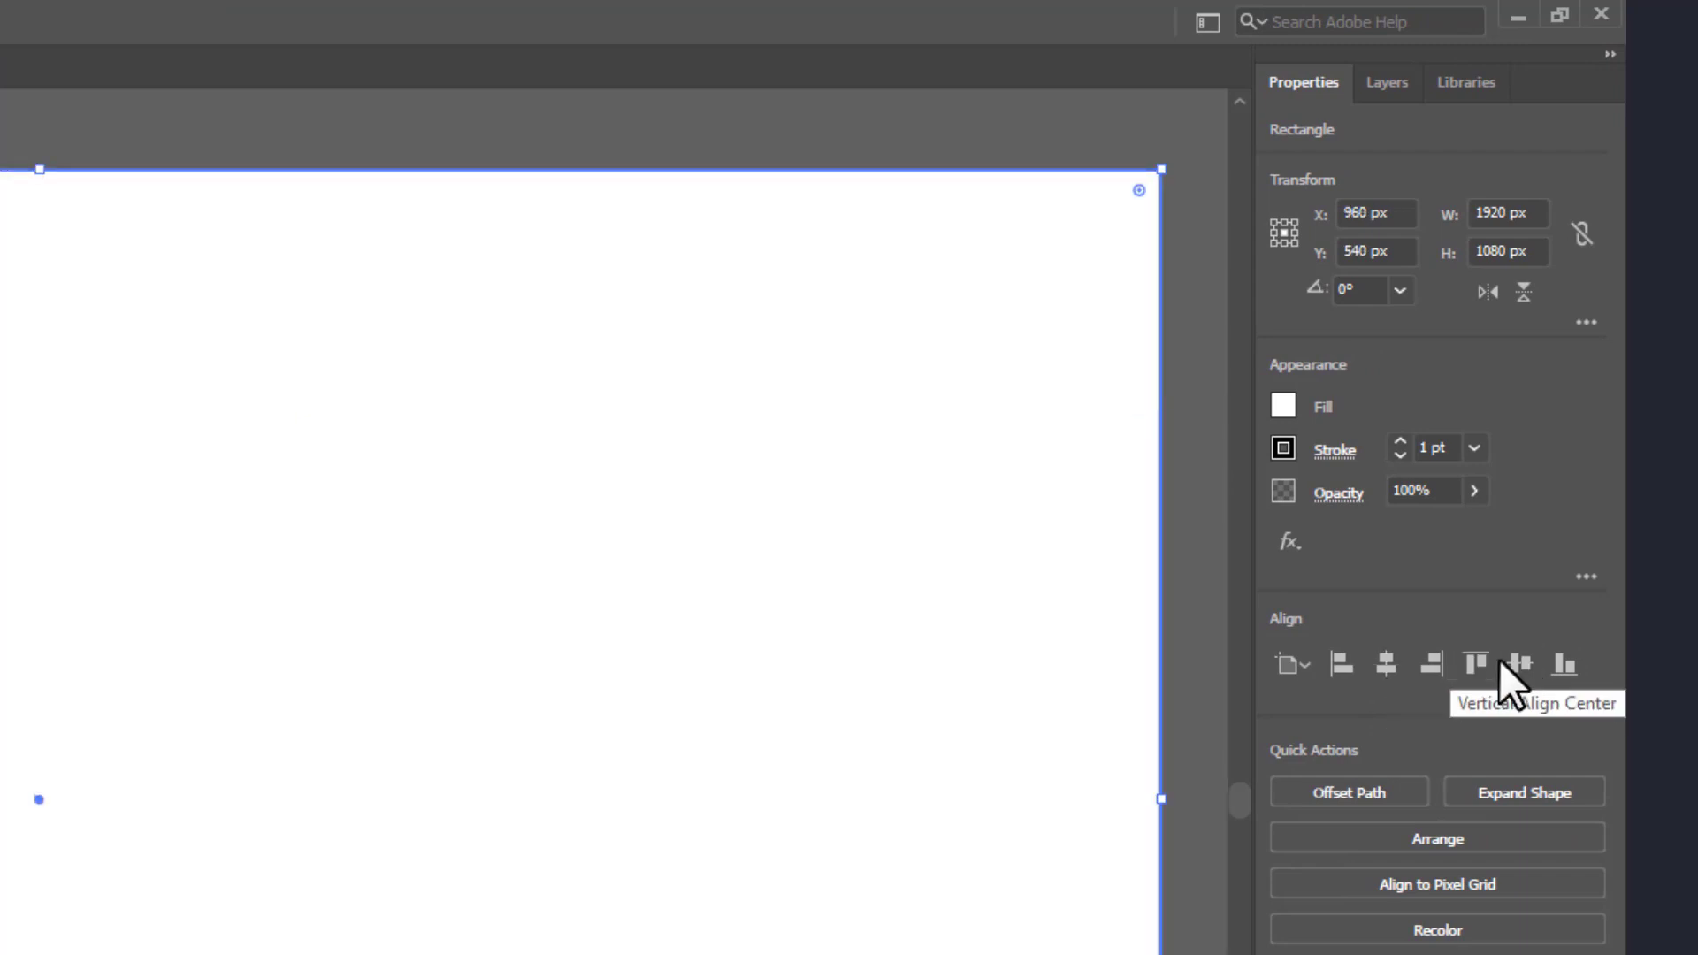
Remove the background rectangle's stroke and lock the rectangle.
click(1398, 453)
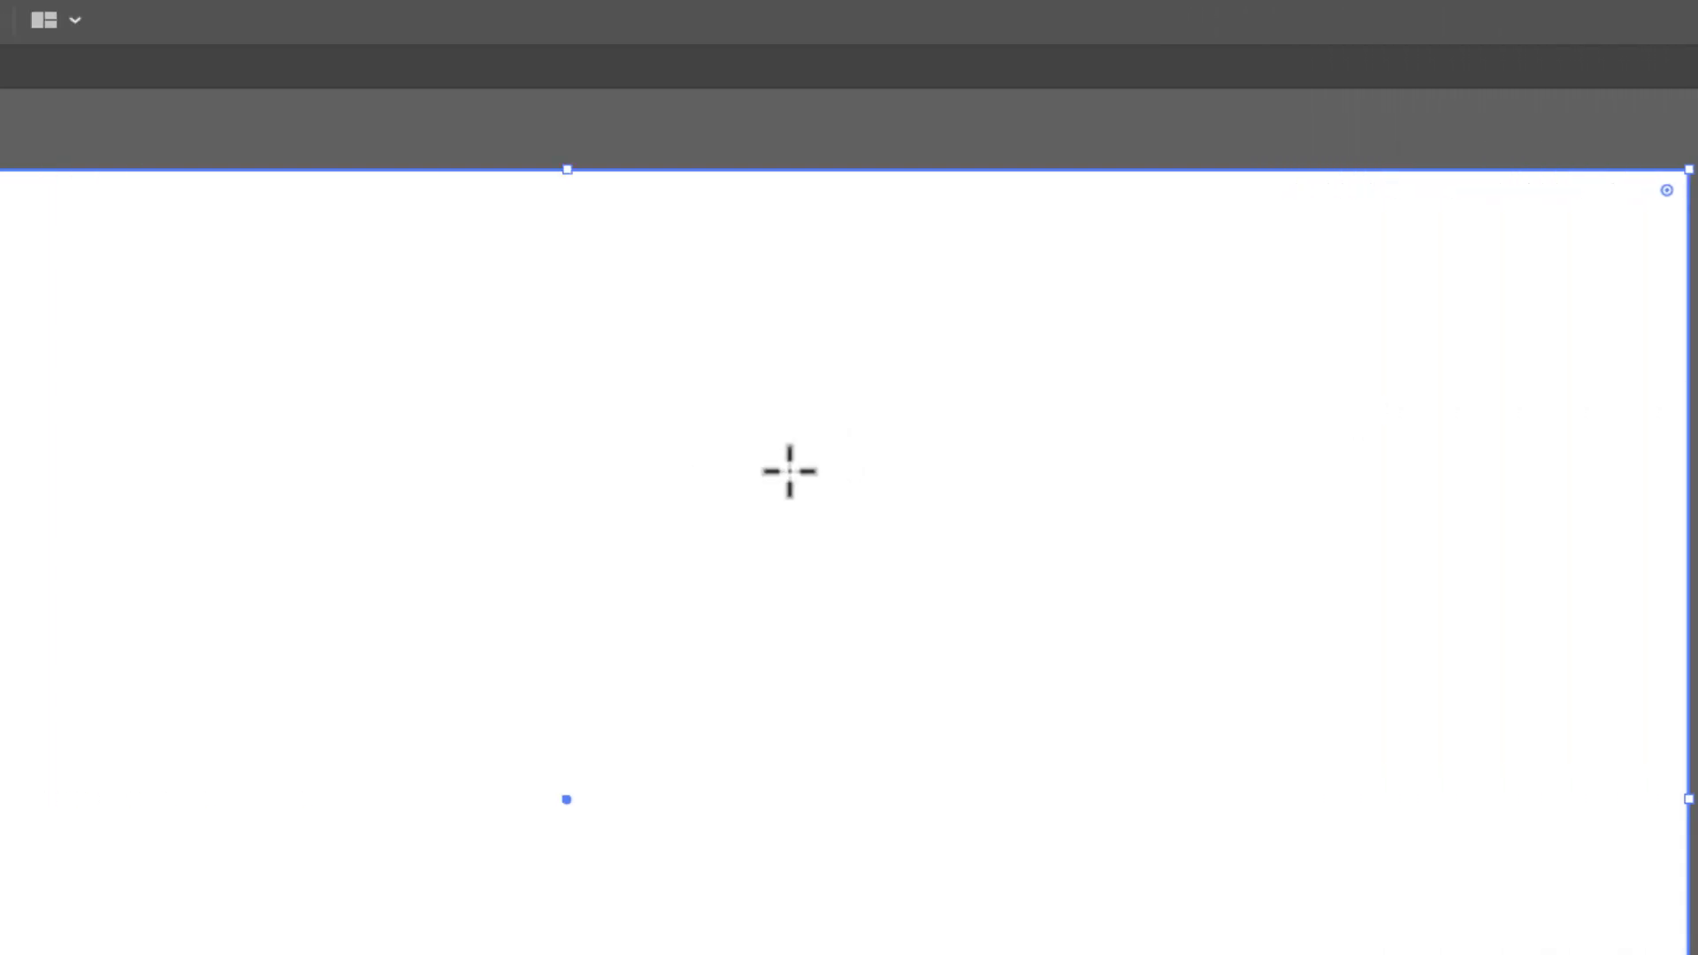
click(265, 21)
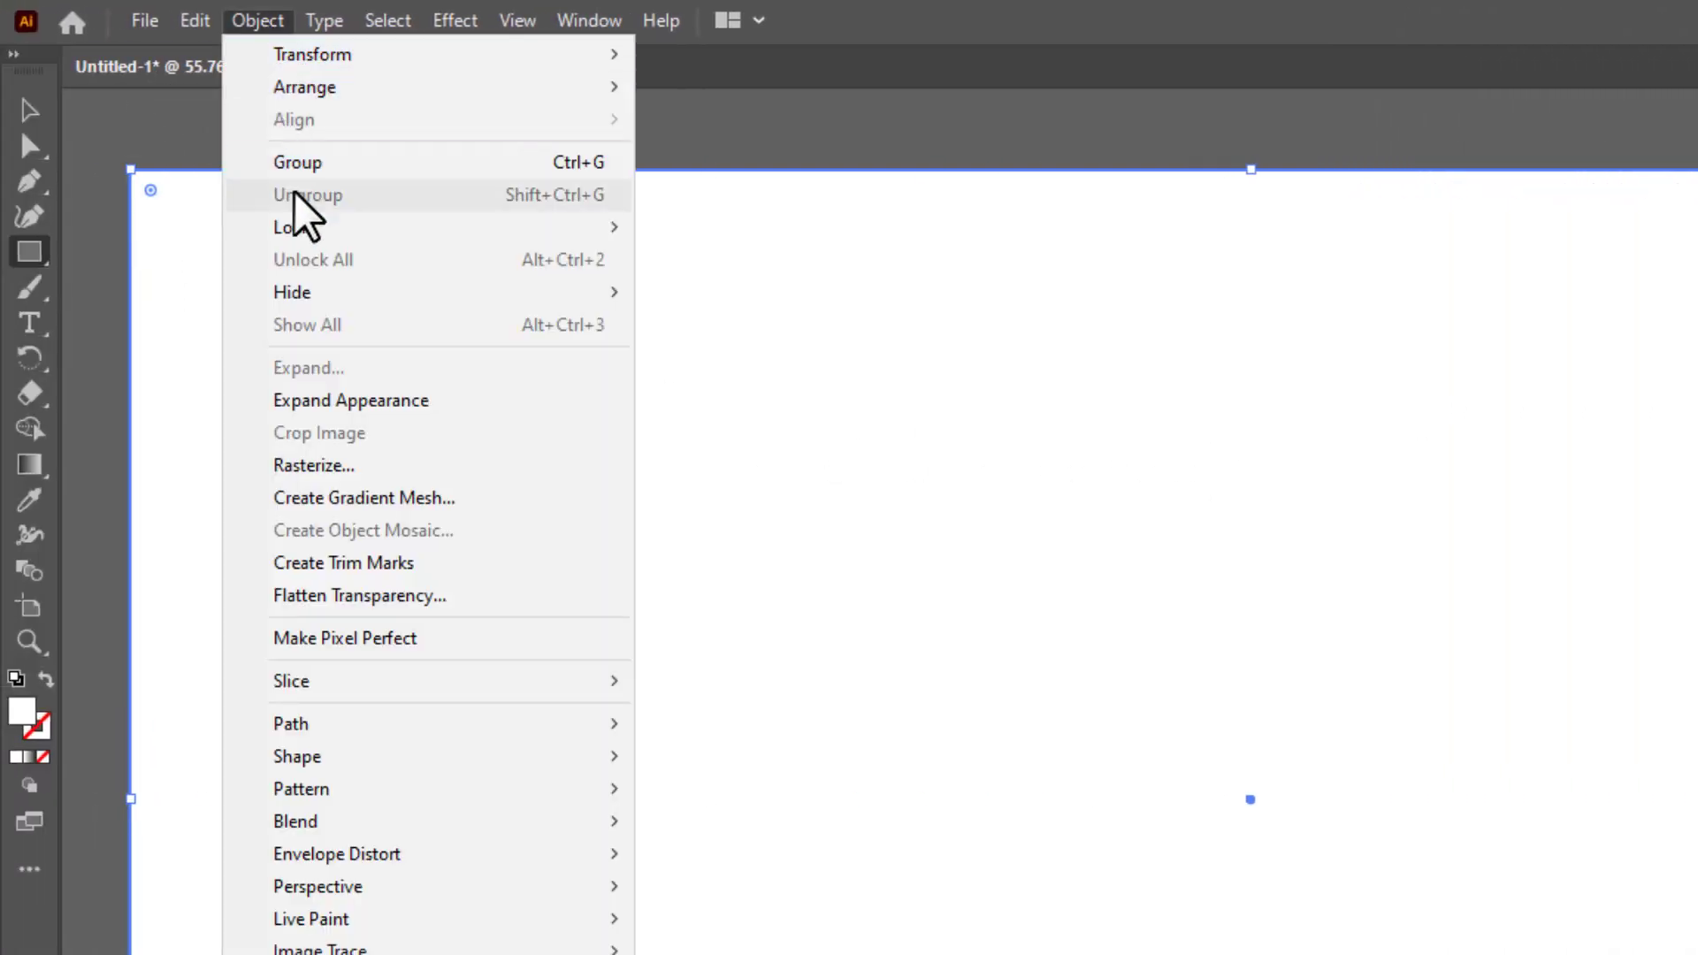
mouse_move(332, 221)
click(685, 231)
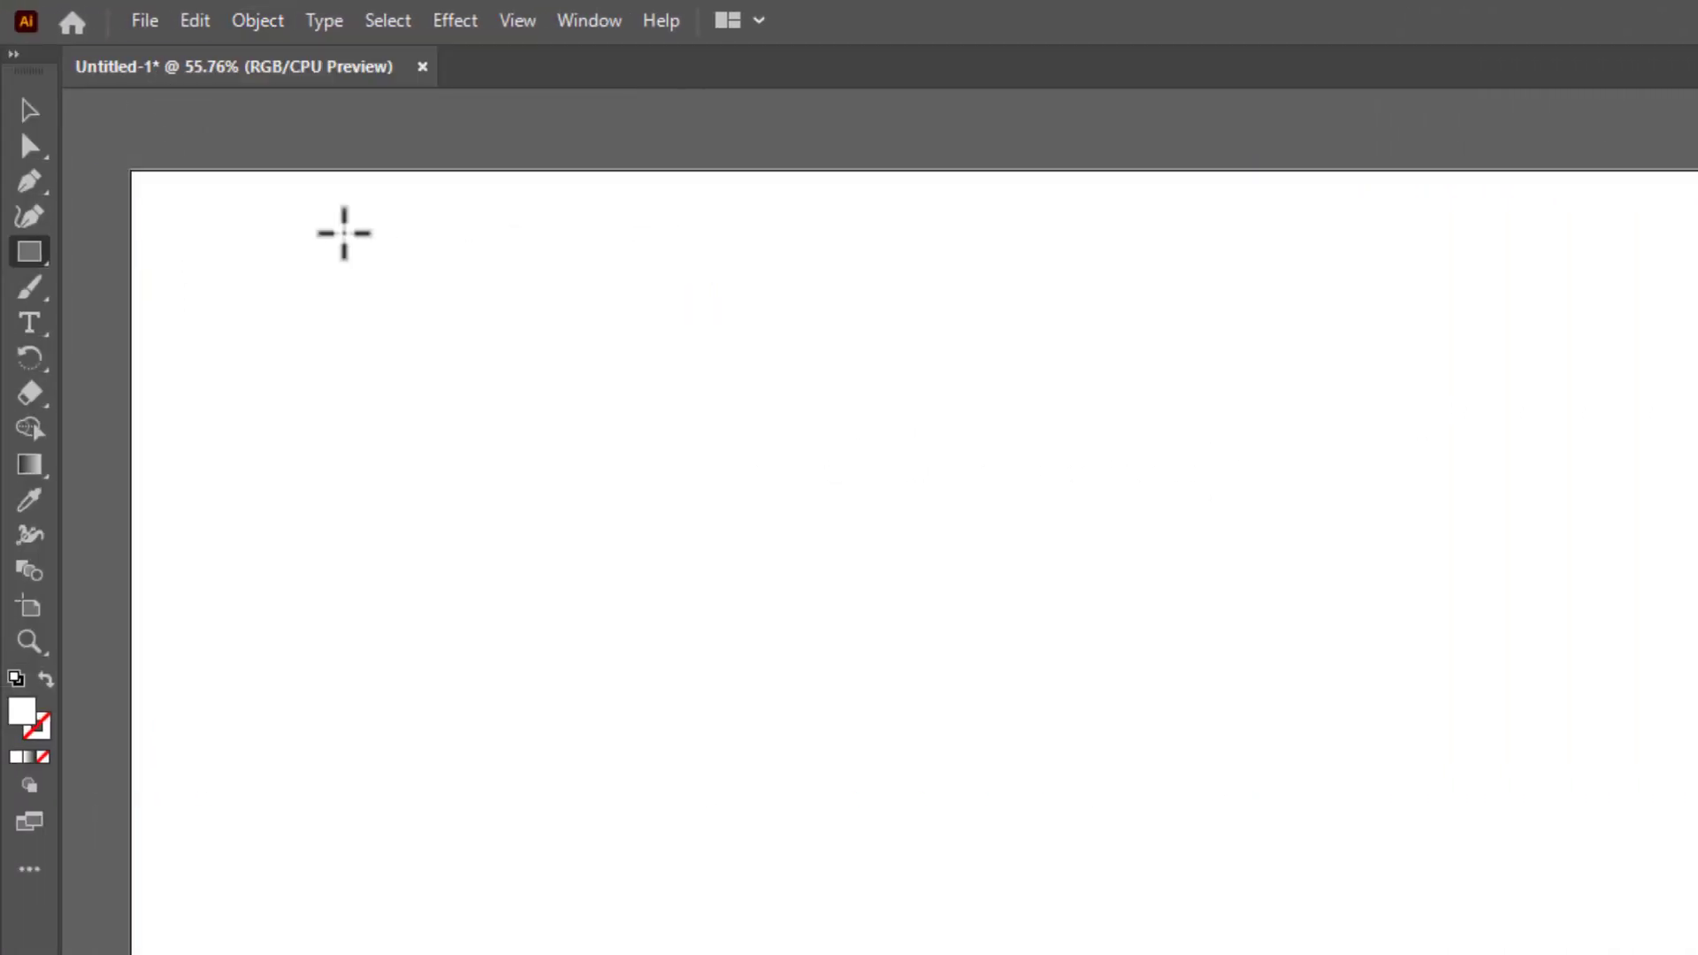
Draw a horizontal line about 947 px long across the artboard's left half with a 0.25 pt stroke.
drag(35, 254, 174, 390)
drag(253, 582, 1358, 708)
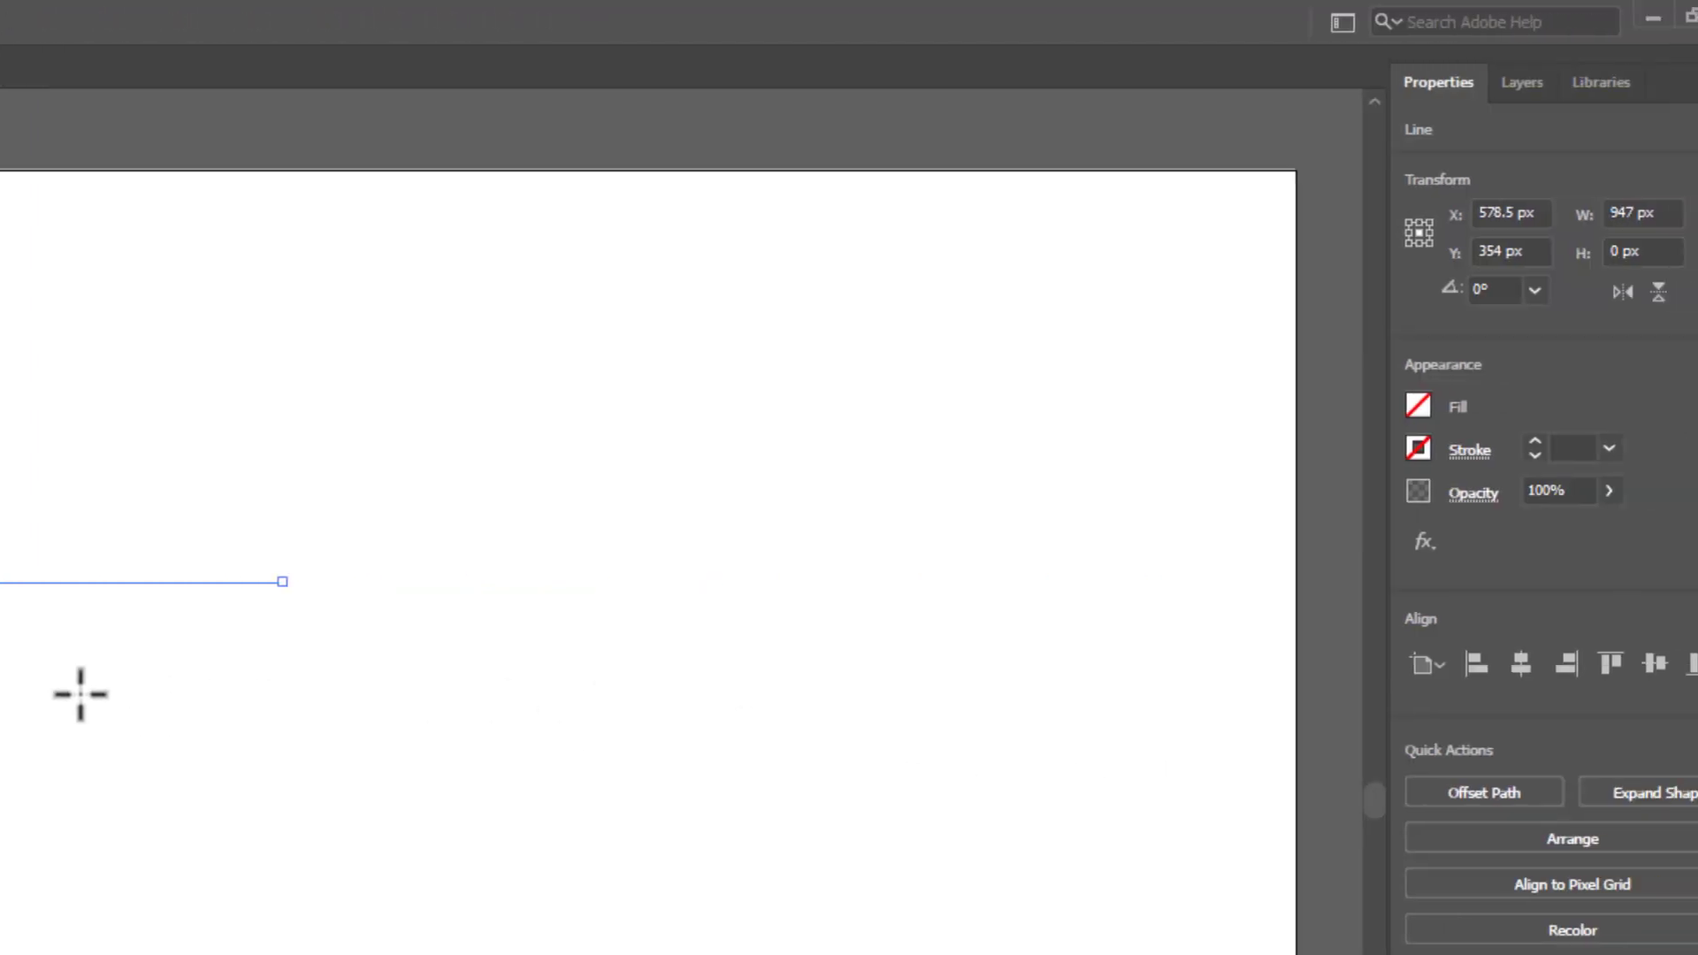
click(1544, 449)
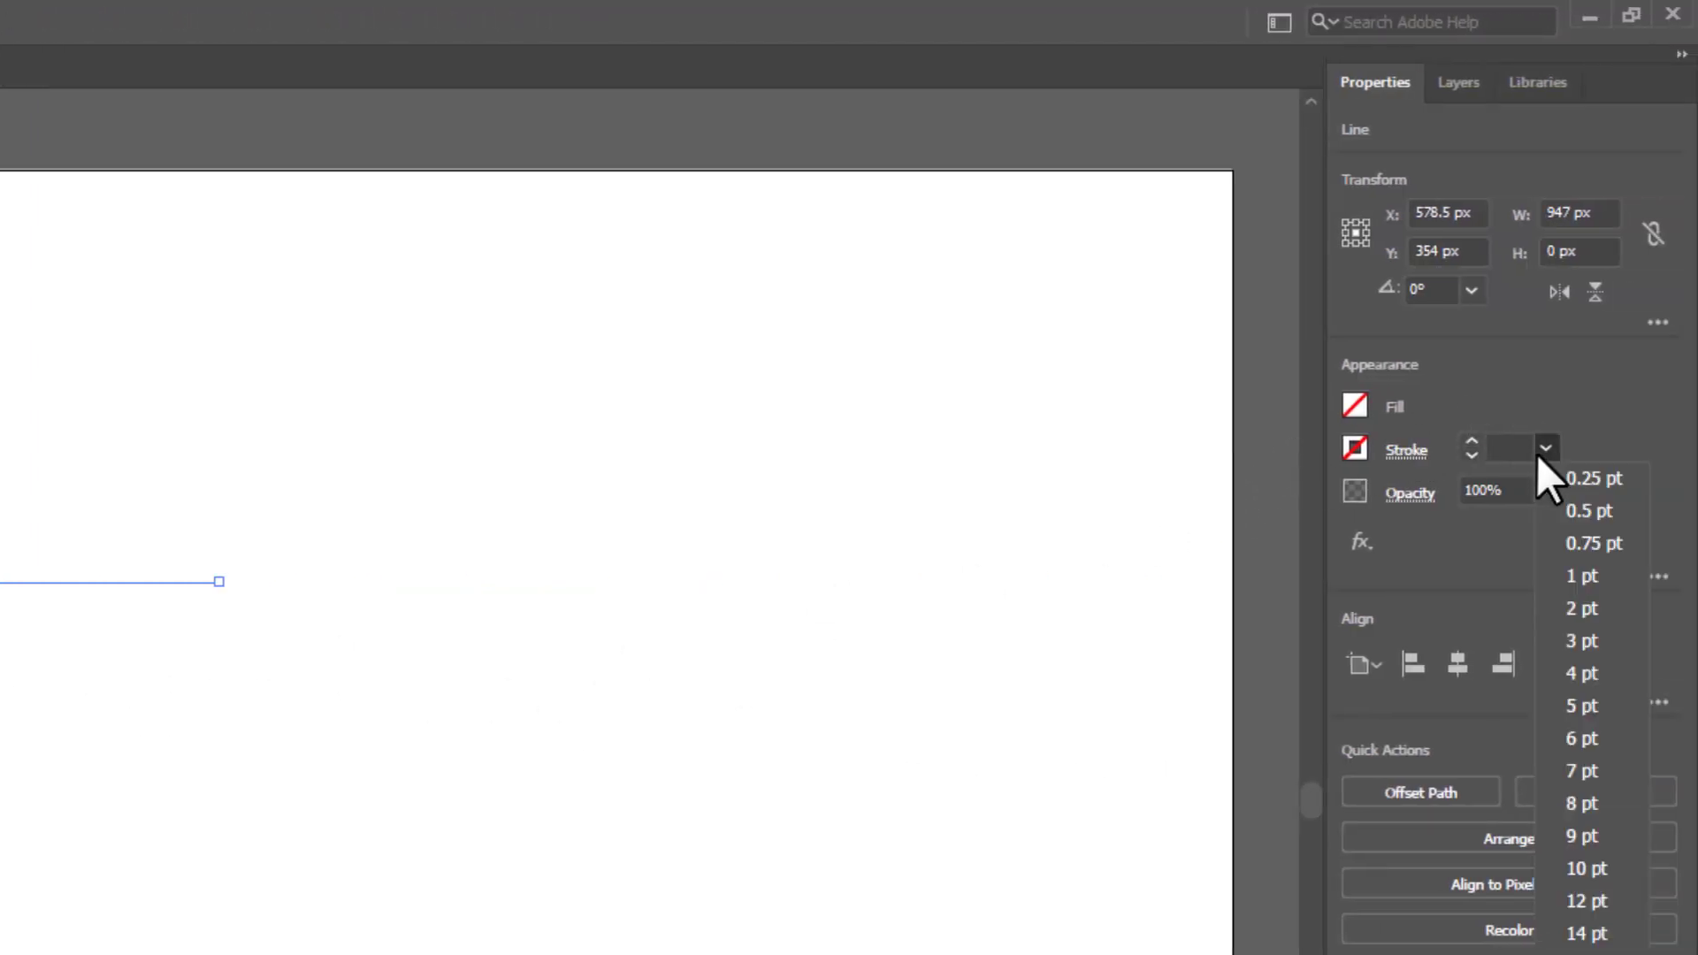
click(1600, 481)
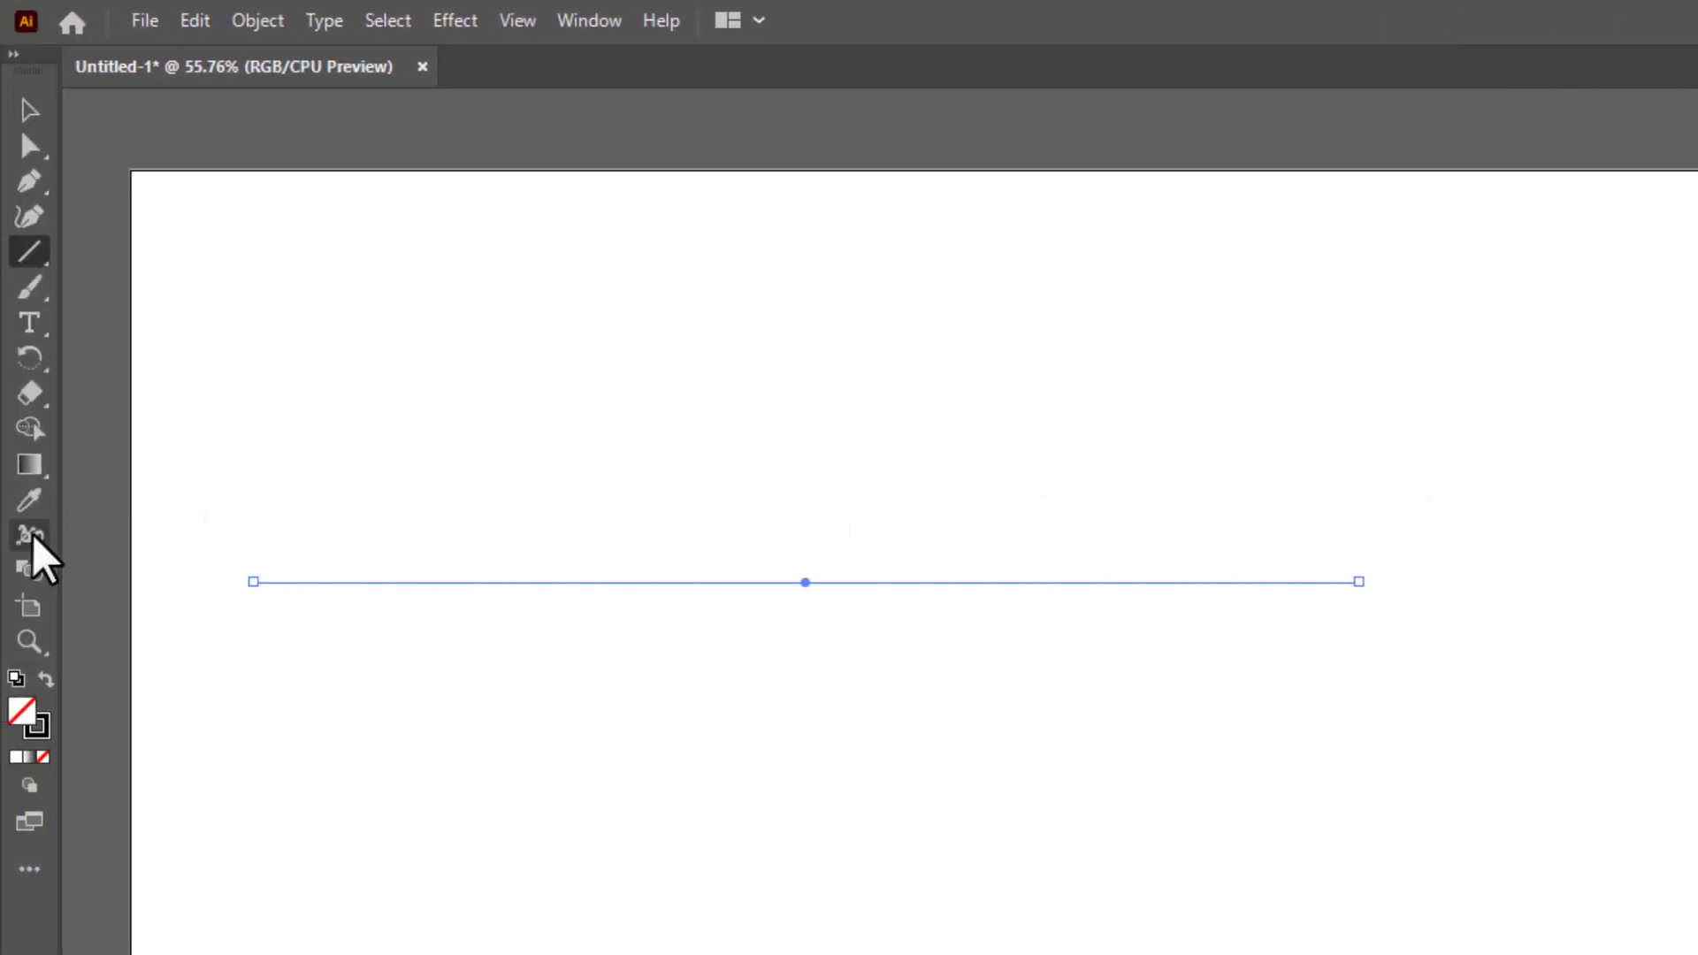
Apply the triangular tapering width profile to the line and set its stroke weight to 100 pt.
click(34, 536)
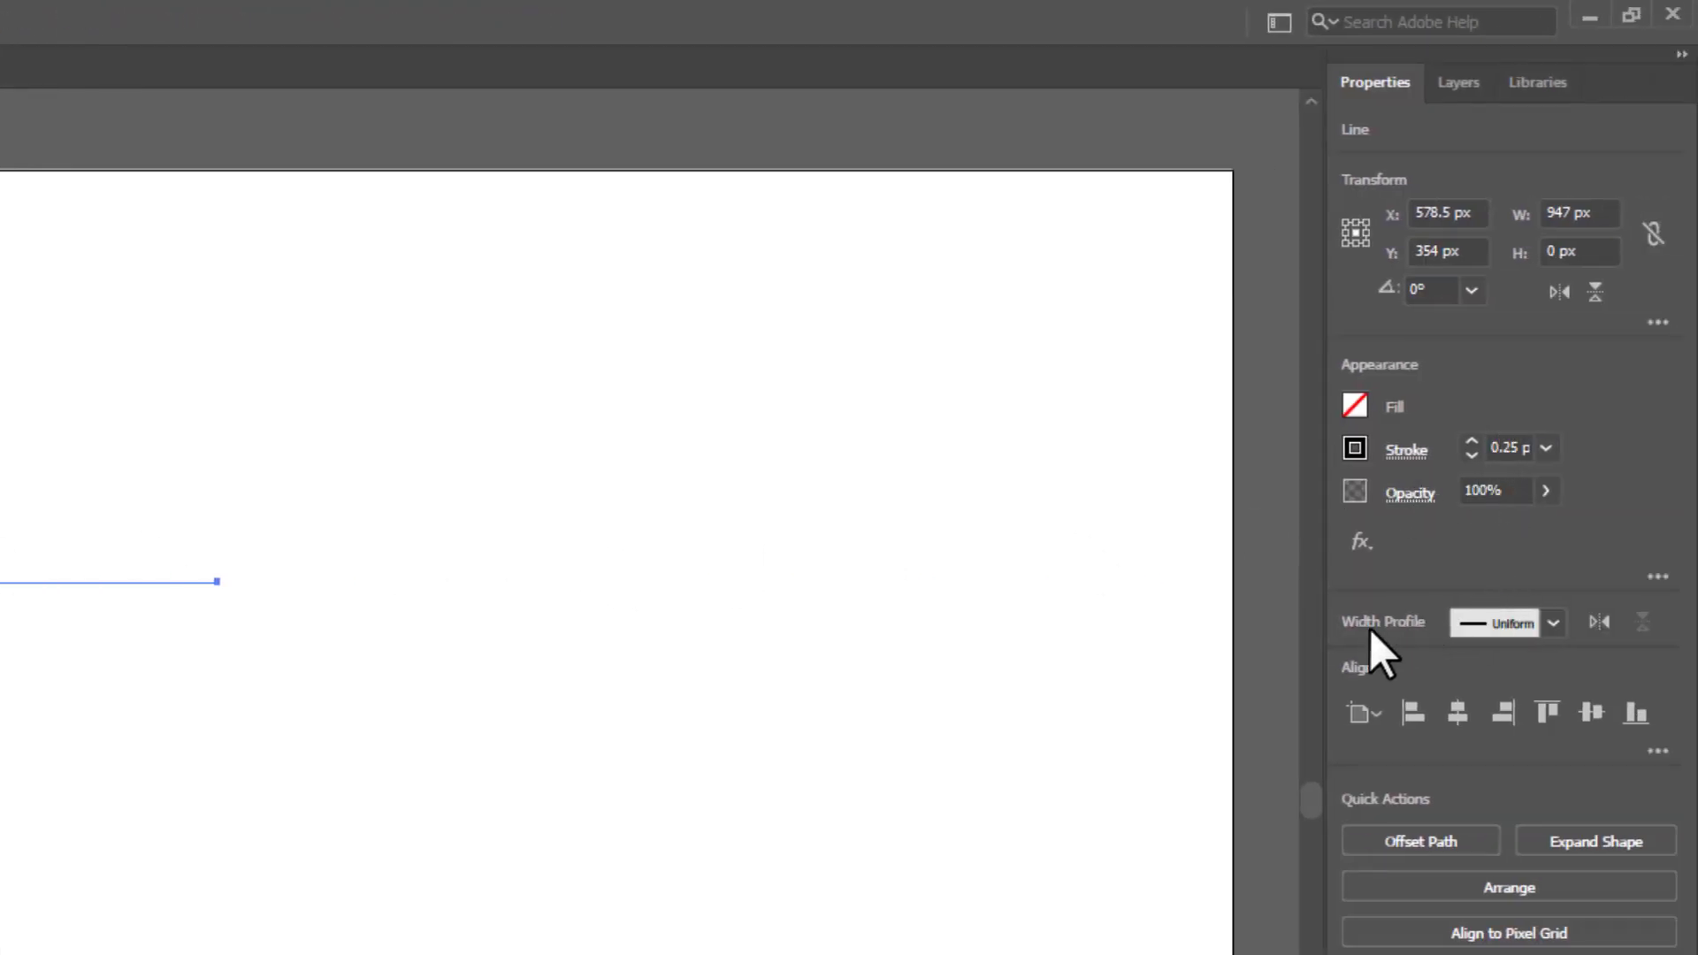
click(1538, 625)
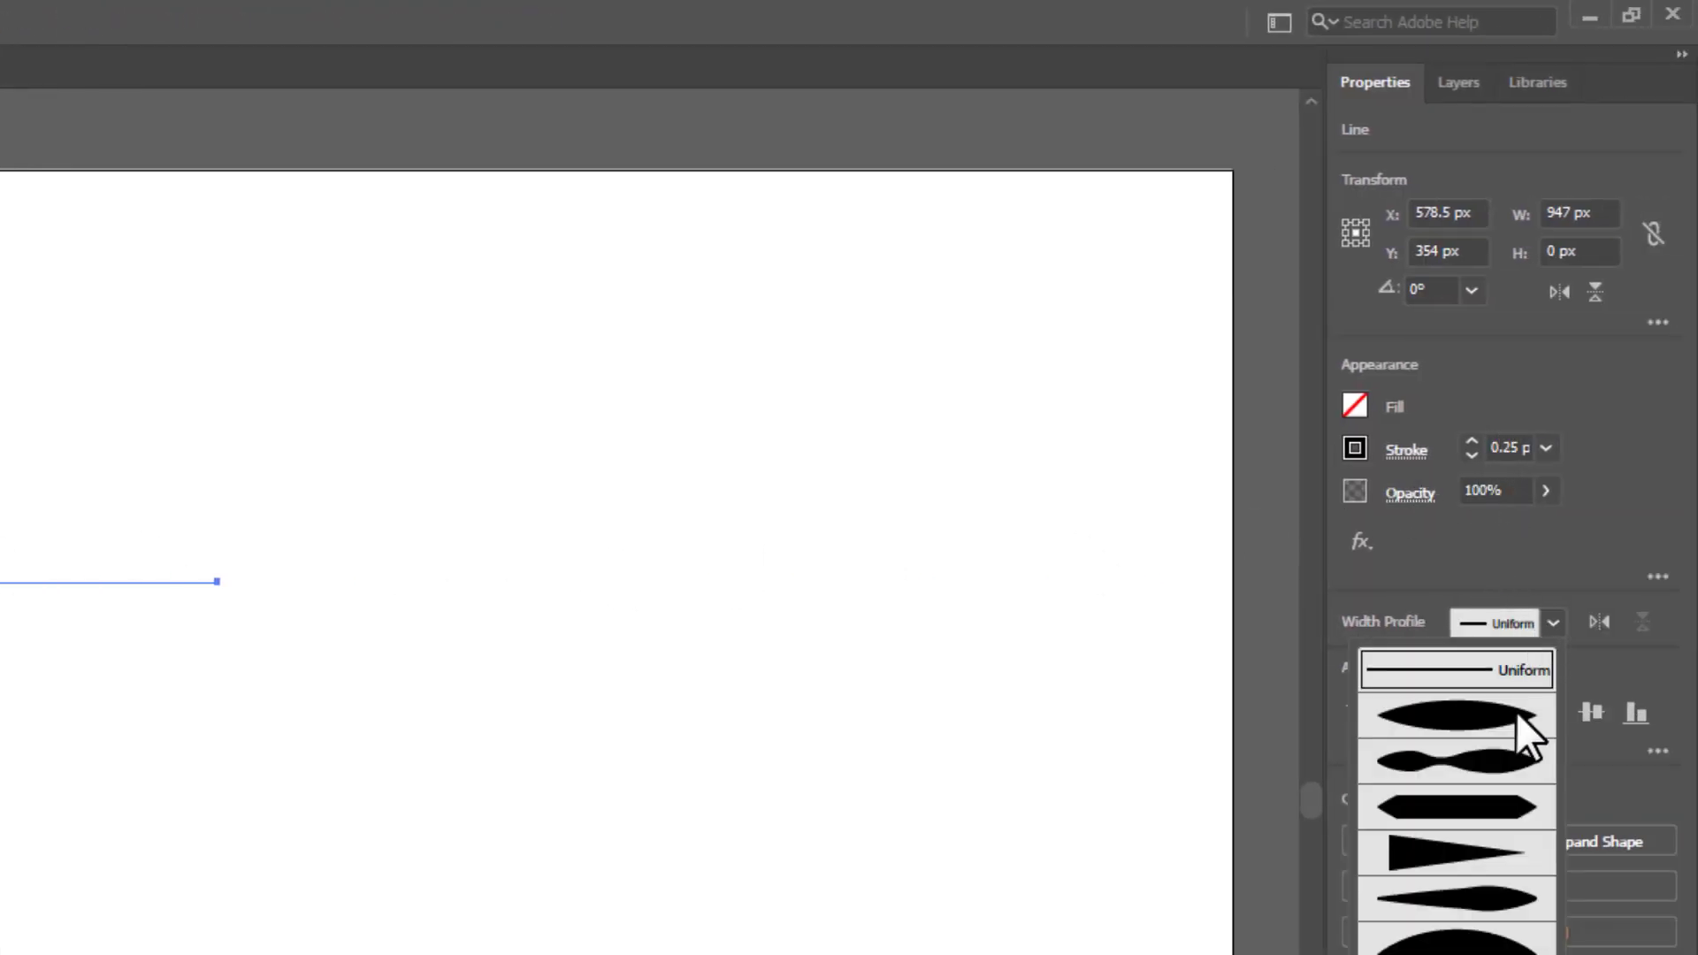
click(1469, 851)
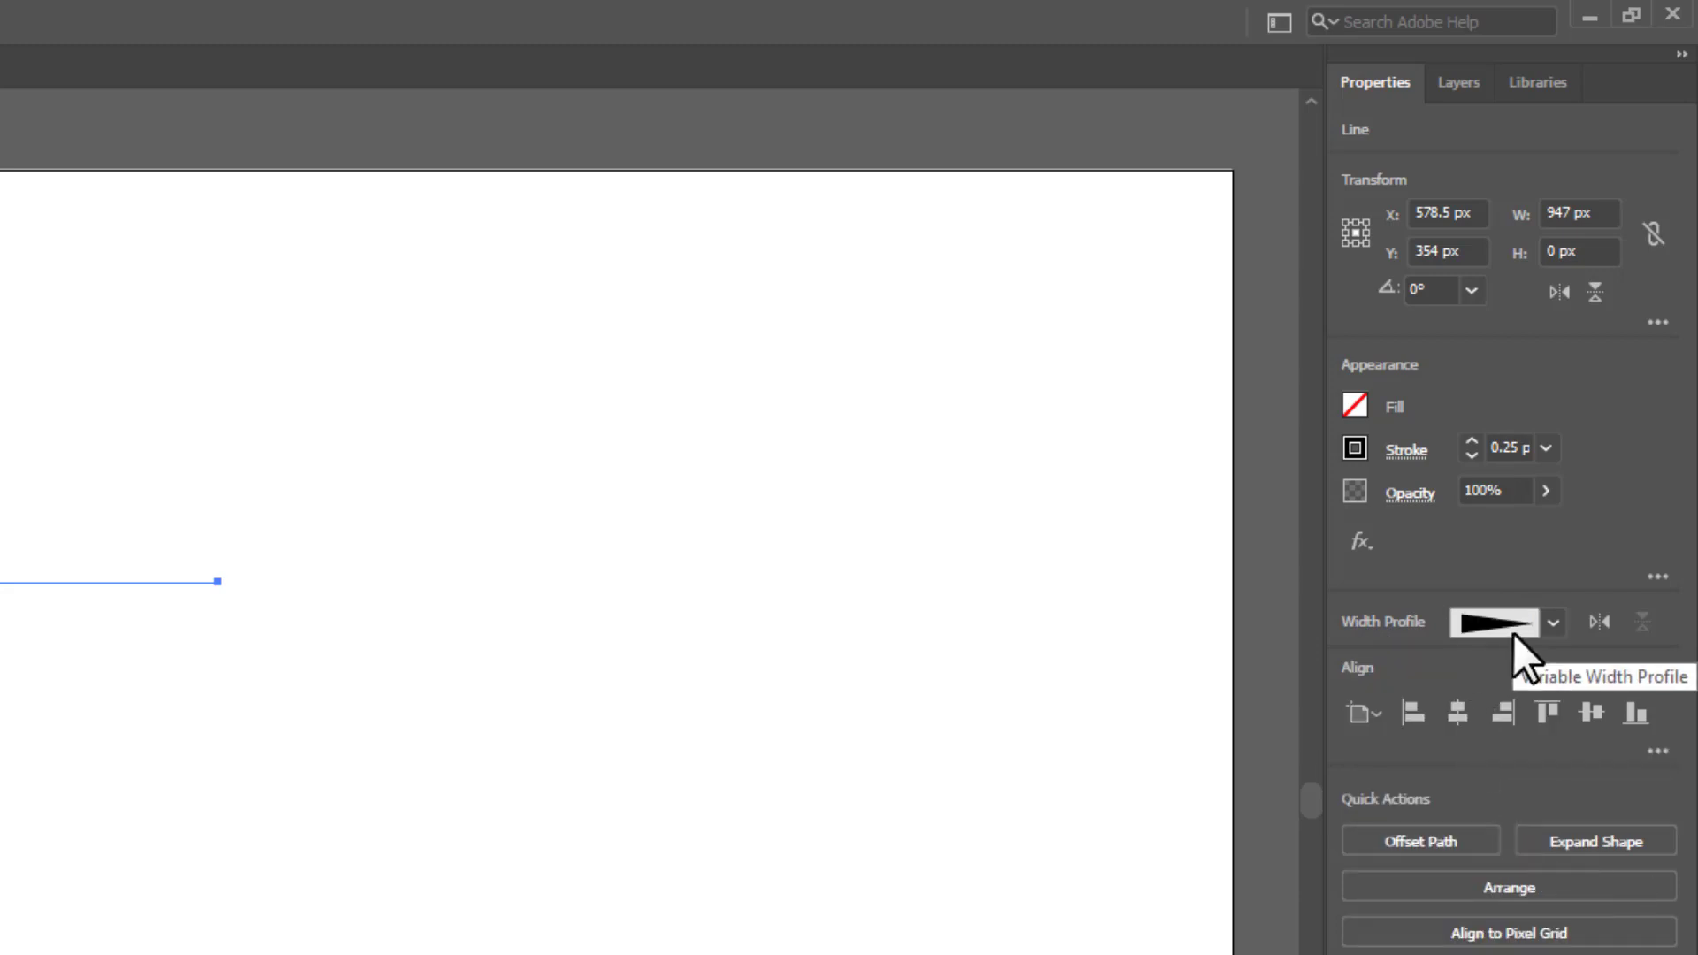
click(1546, 447)
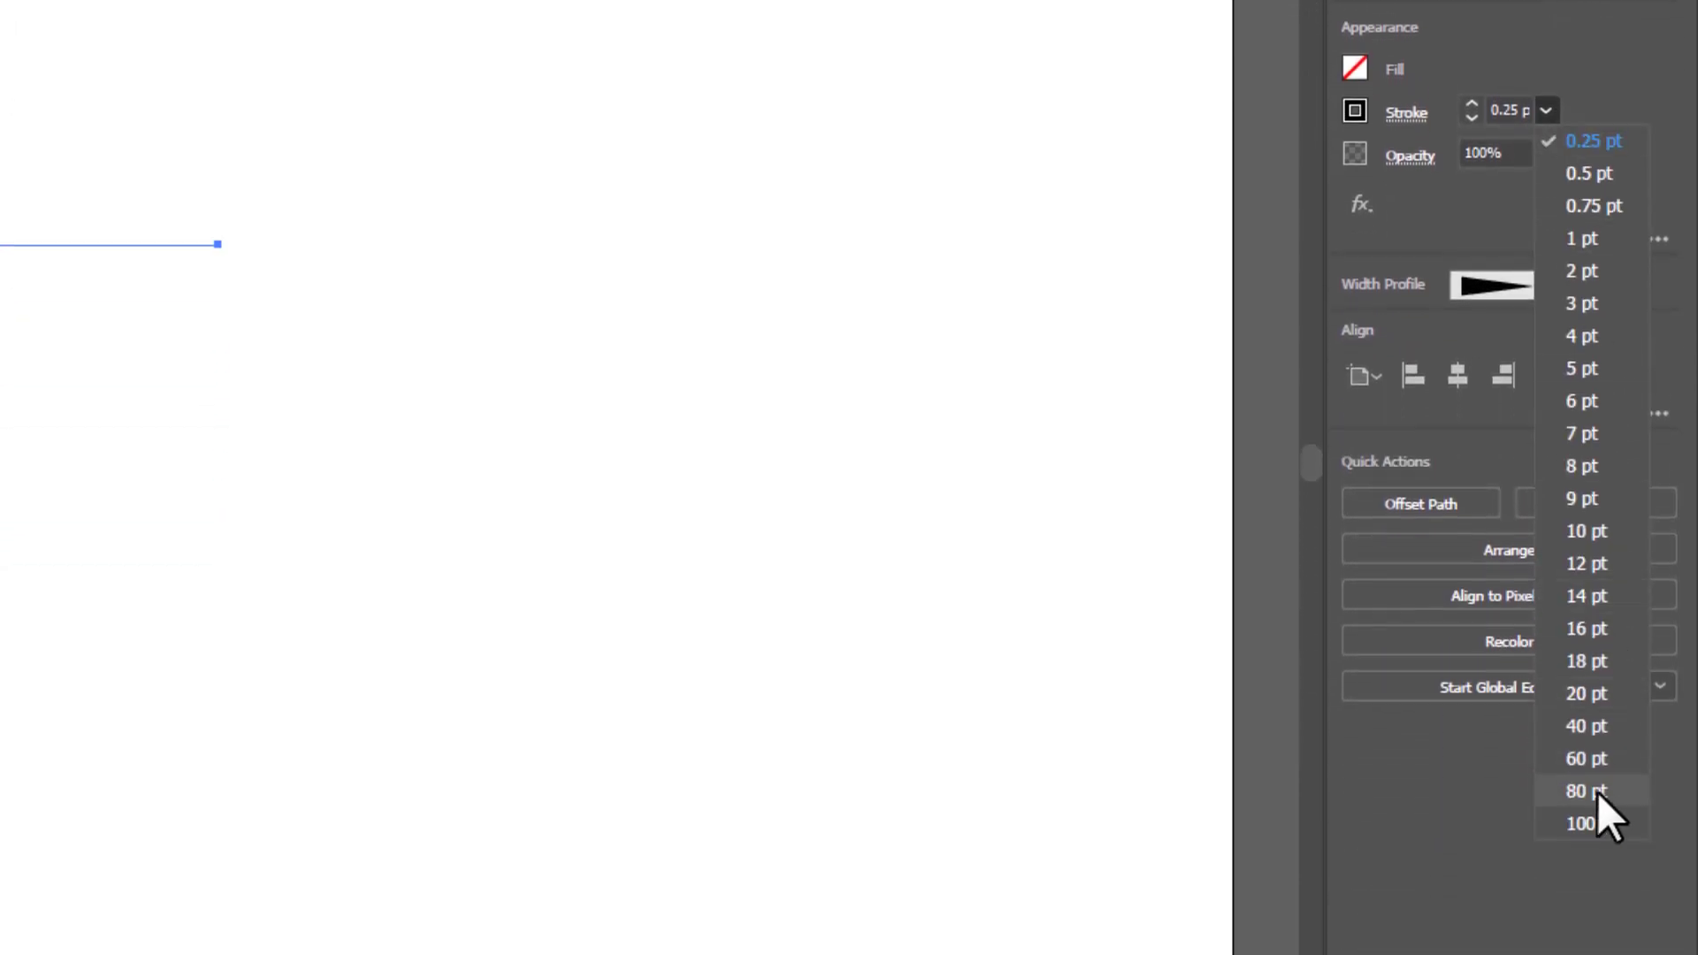
click(1585, 823)
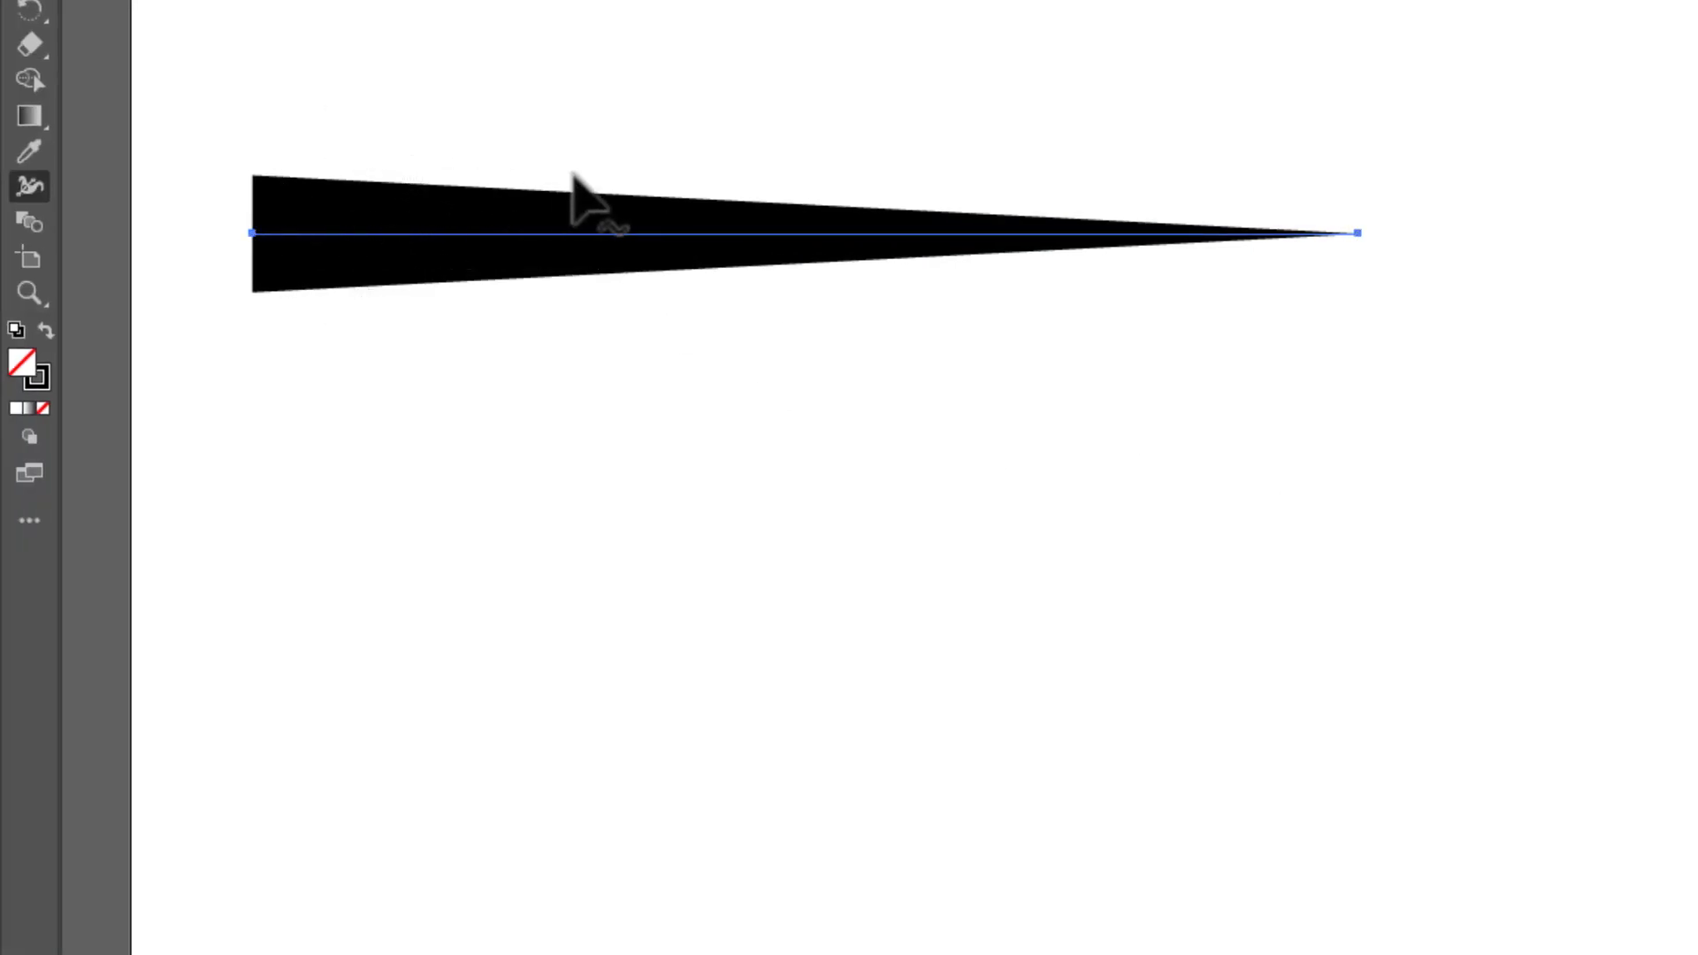
Inspect the pointed end of the tapered line up close, then fit the artboard in the window.
click(41, 285)
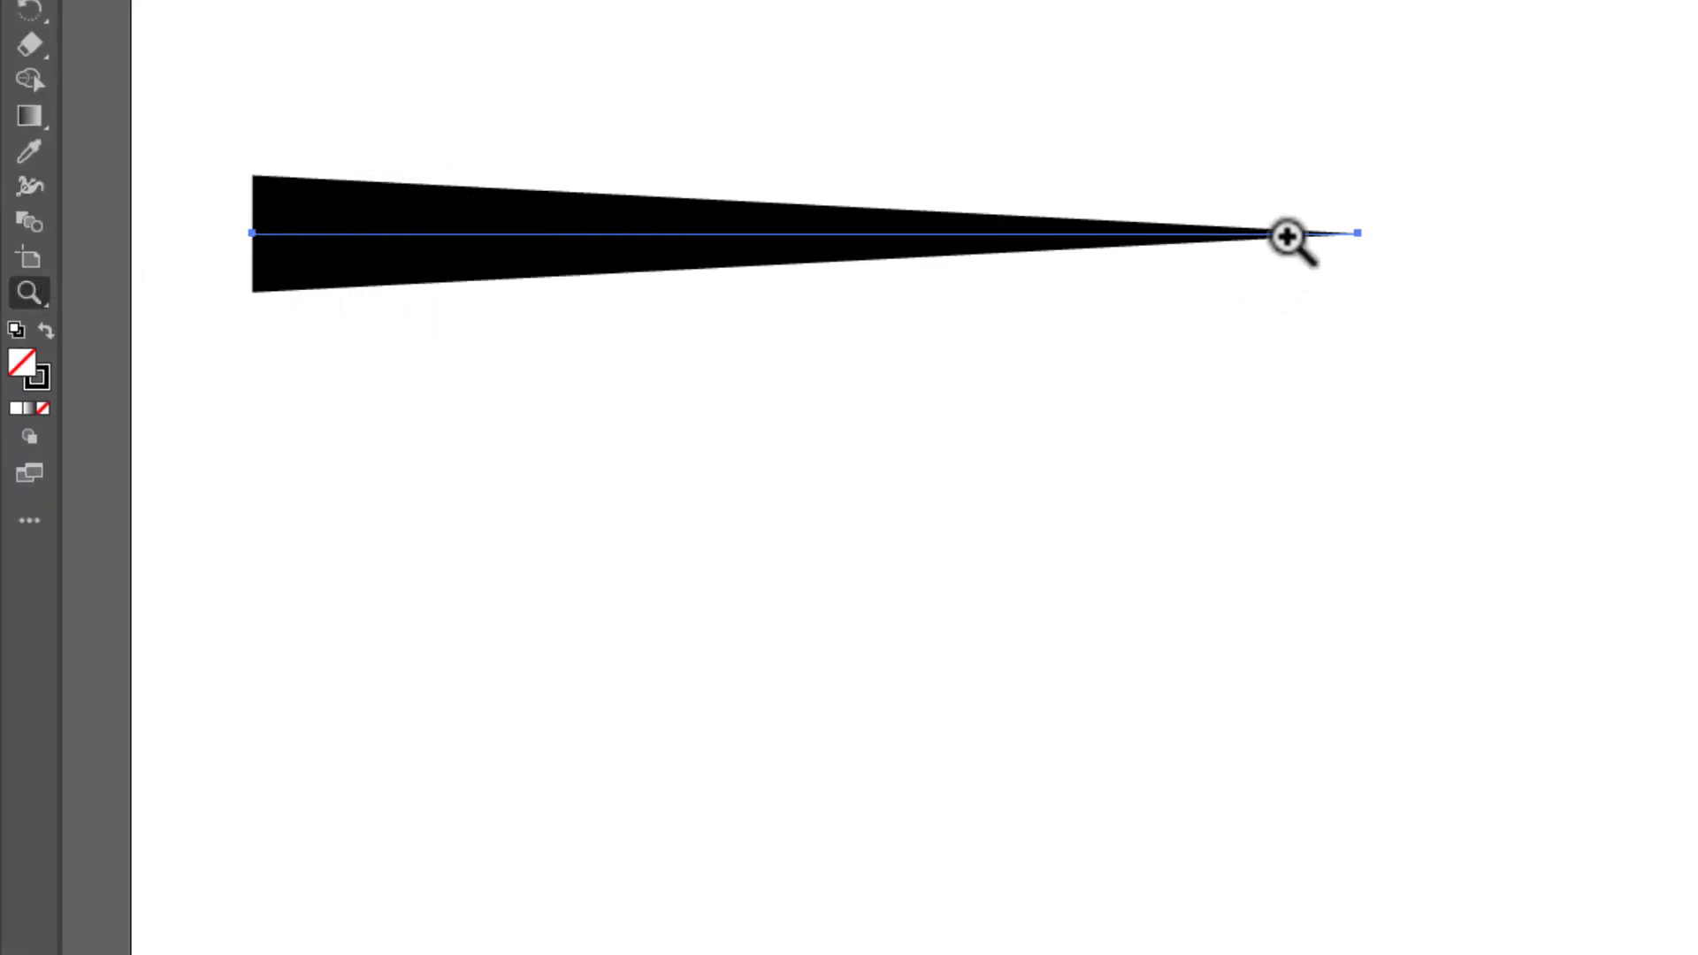
drag(1295, 197, 1503, 325)
drag(735, 125, 930, 255)
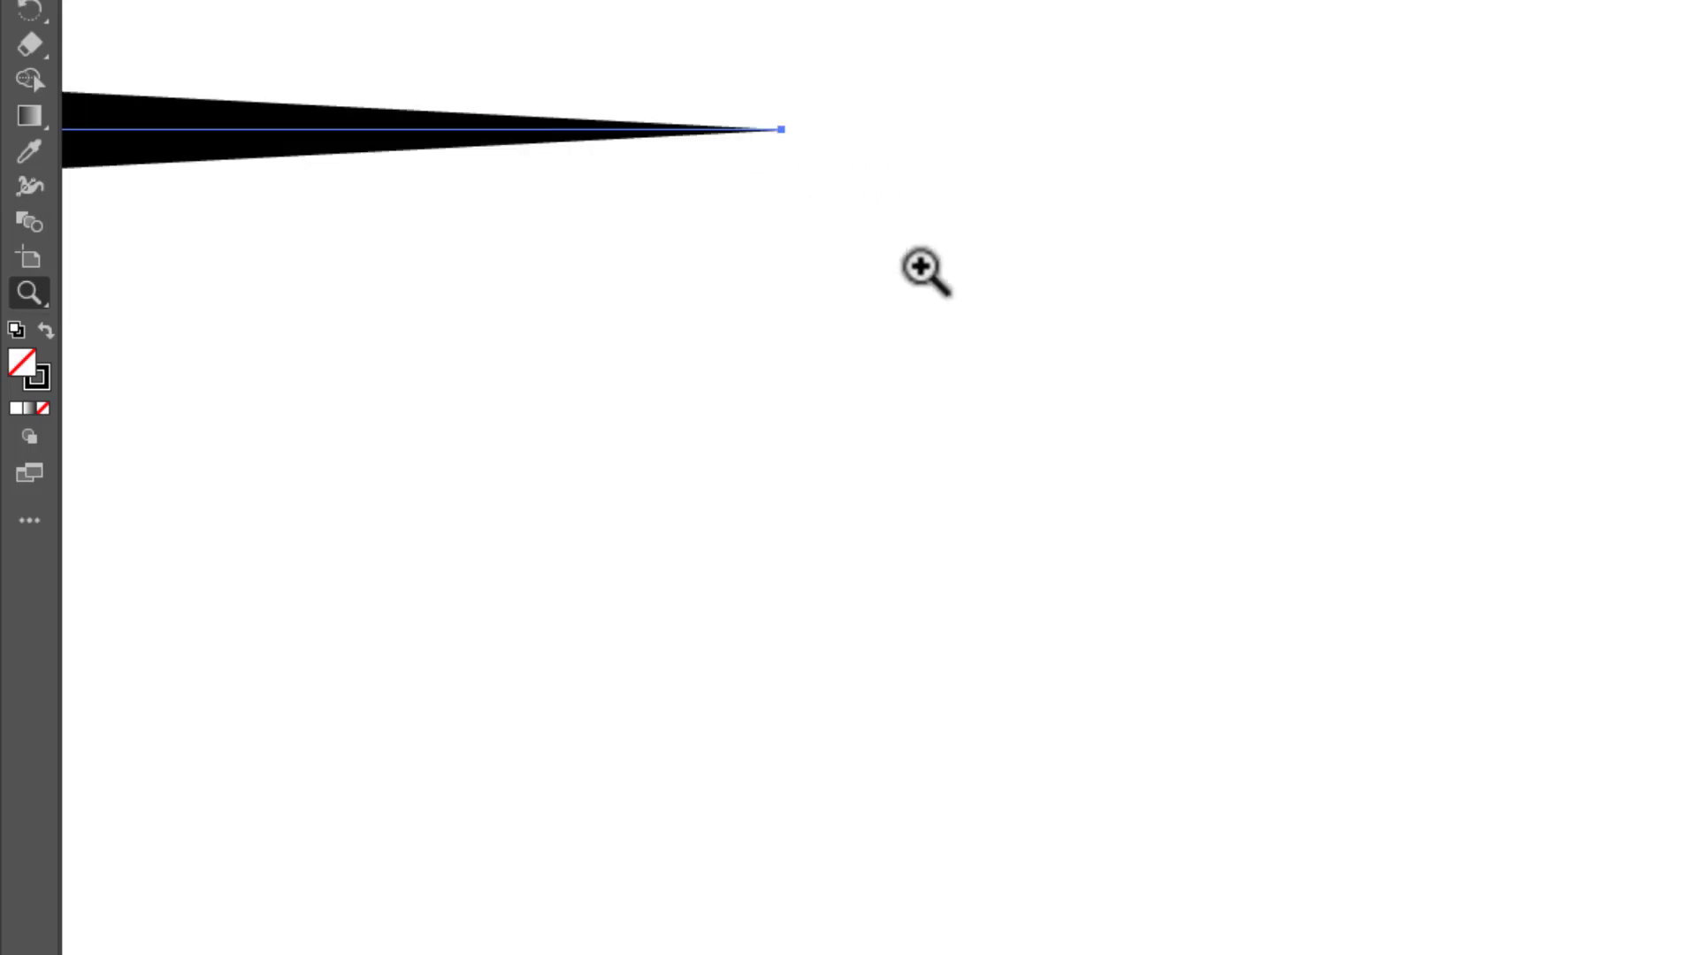
drag(705, 79, 980, 252)
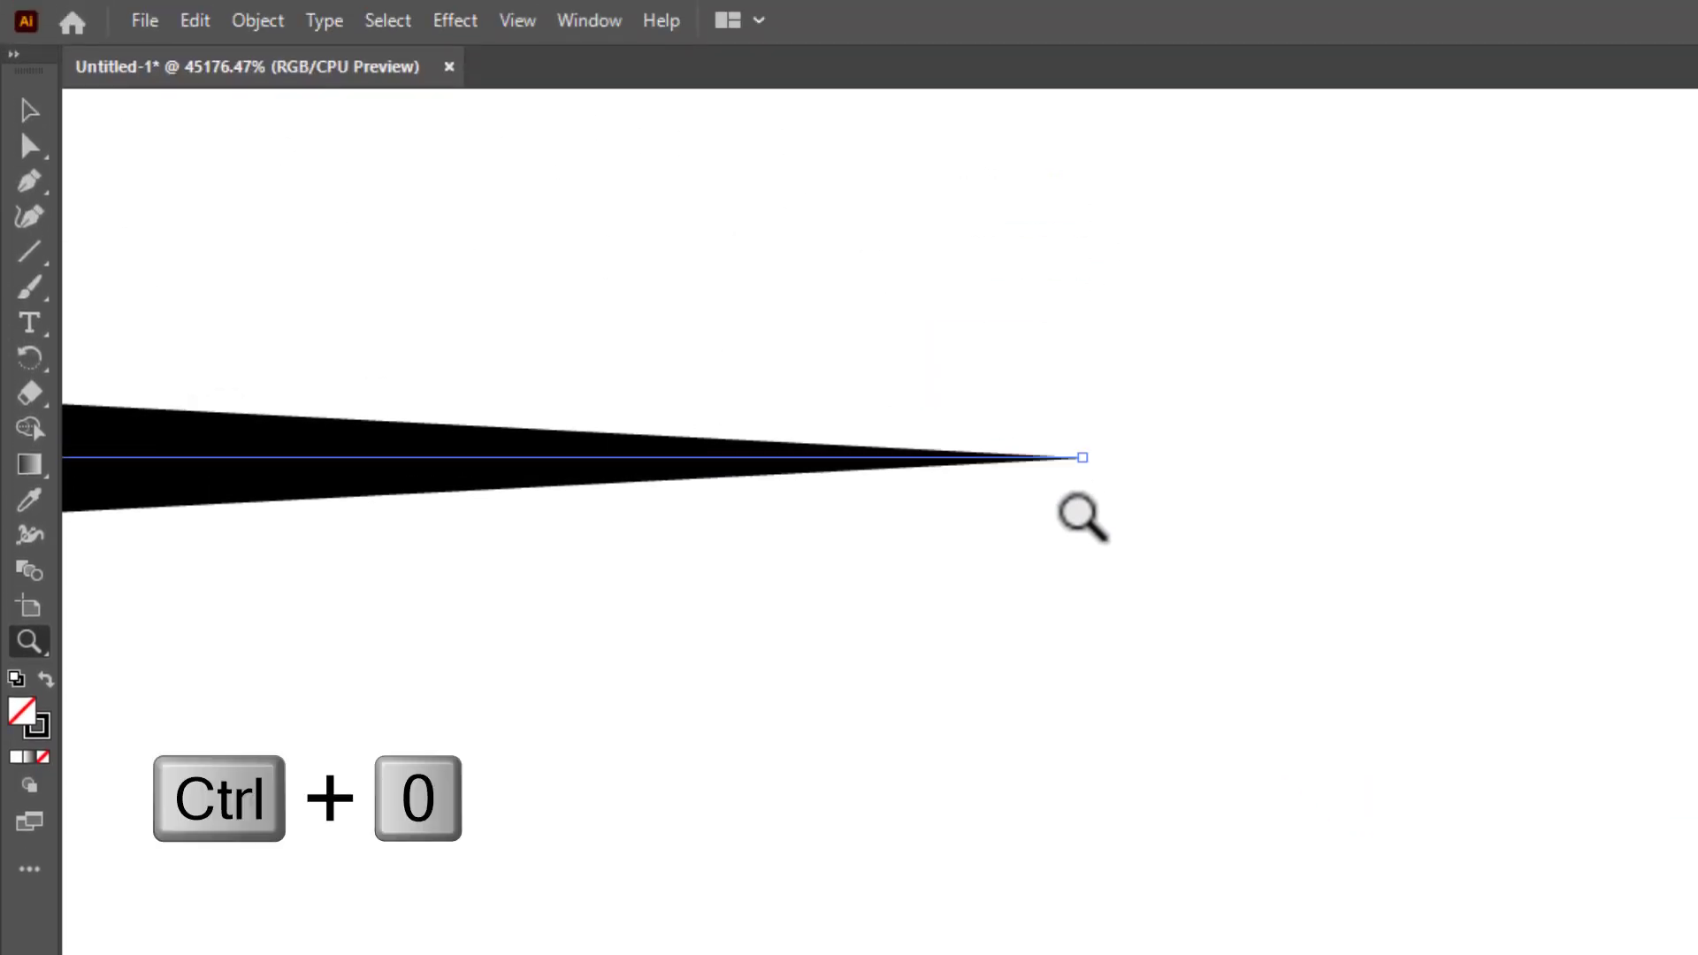
key(ctrl+0)
Expand the appearance of the tapered line into a filled shape.
click(32, 111)
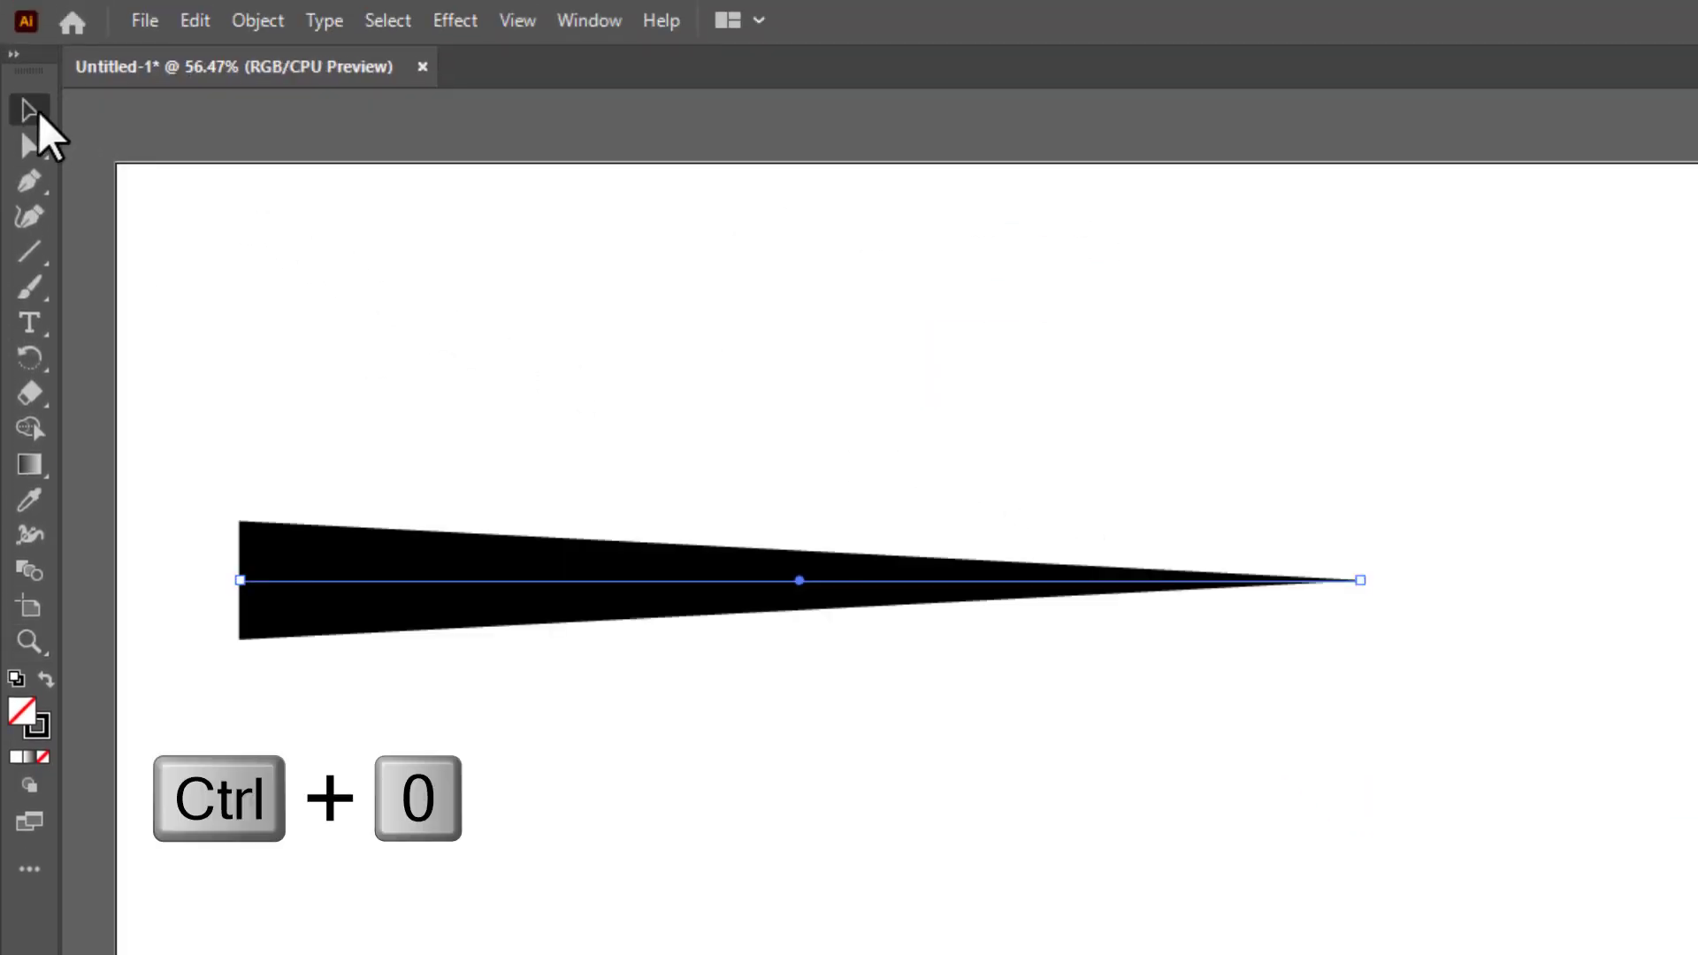
click(256, 21)
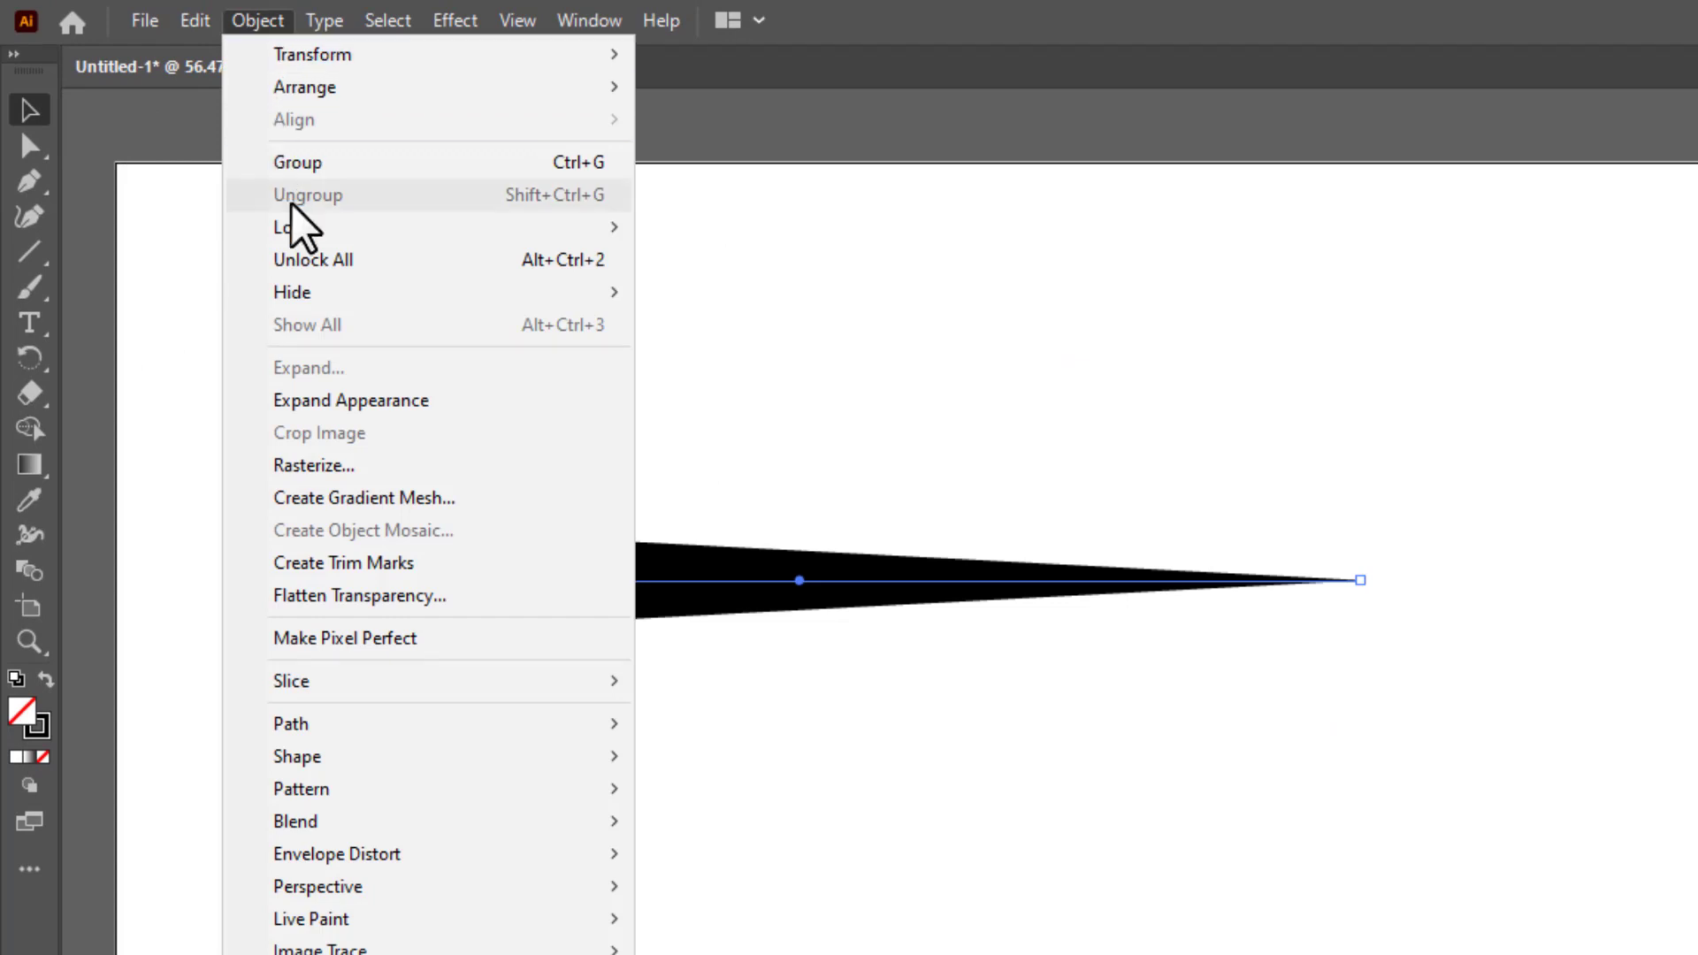
click(329, 398)
click(380, 395)
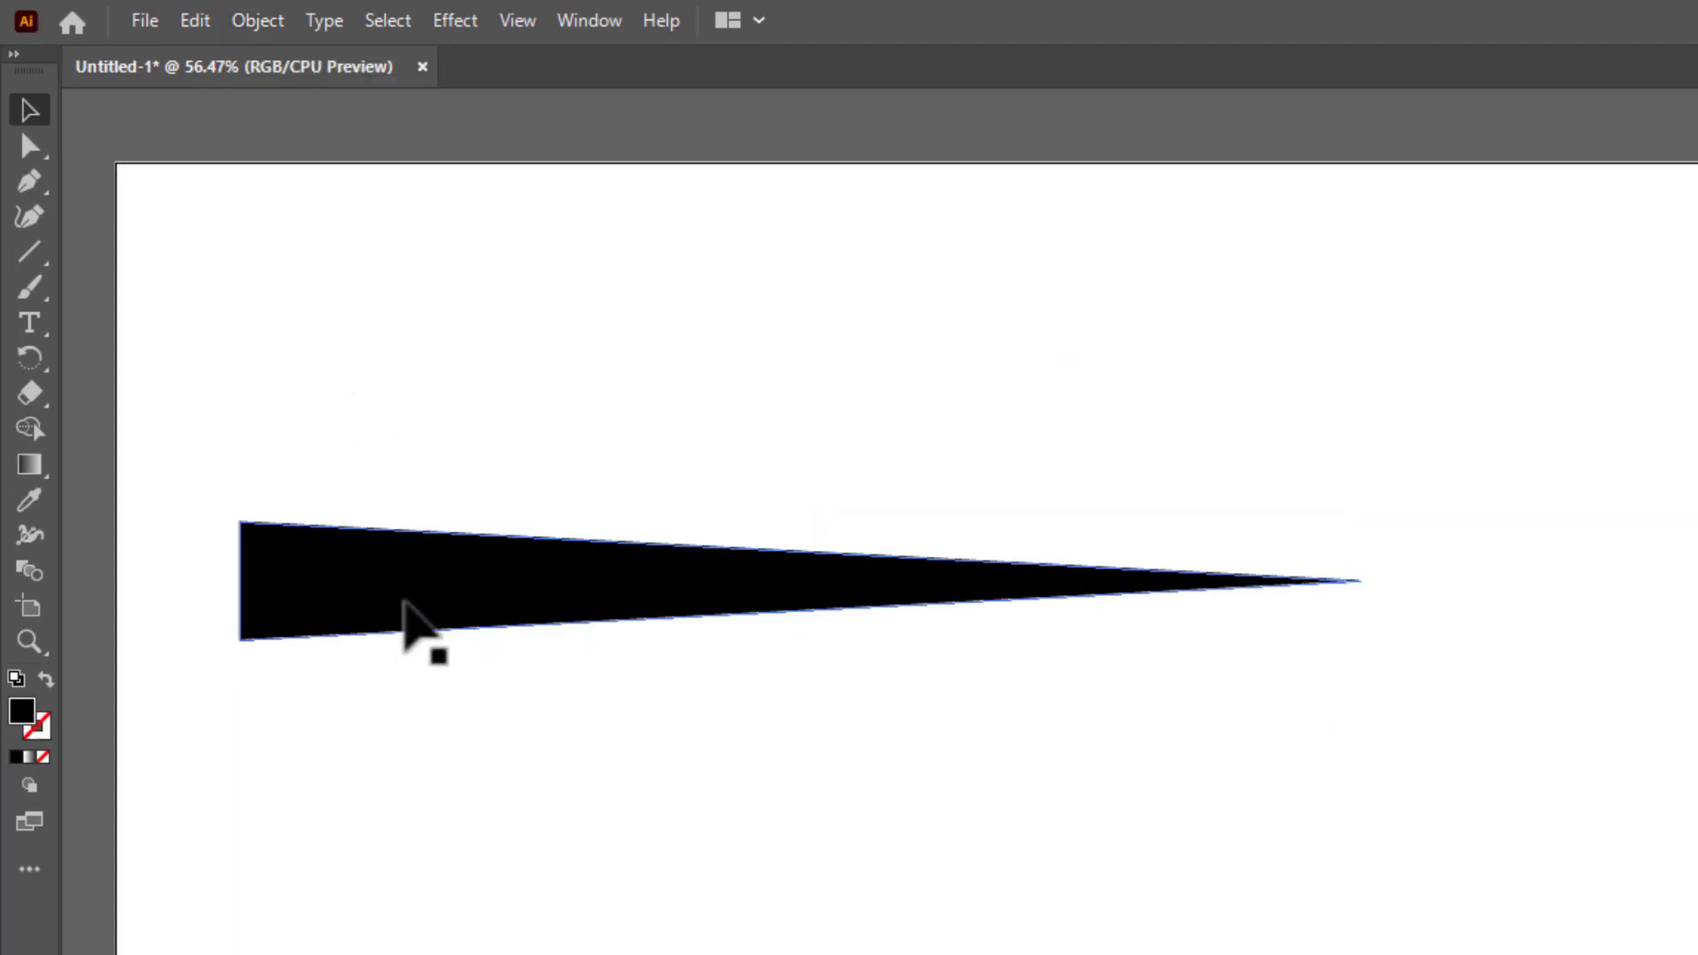
Change the fill color of the expanded wedge to red.
click(407, 597)
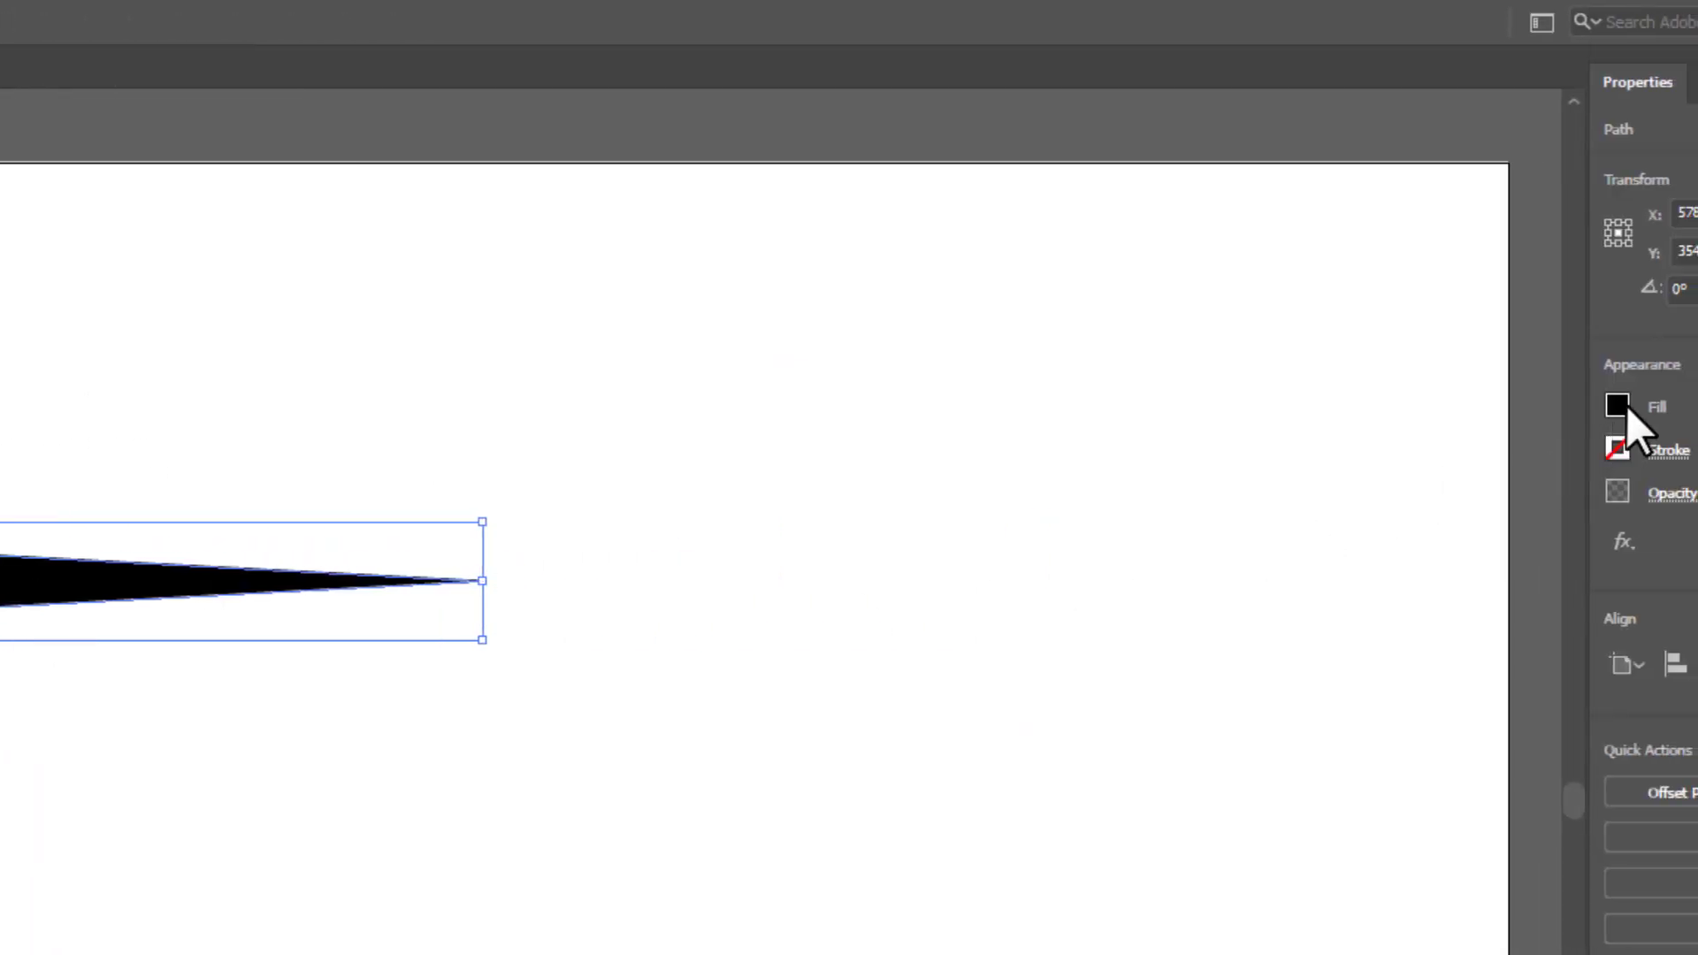
click(1625, 409)
click(1378, 511)
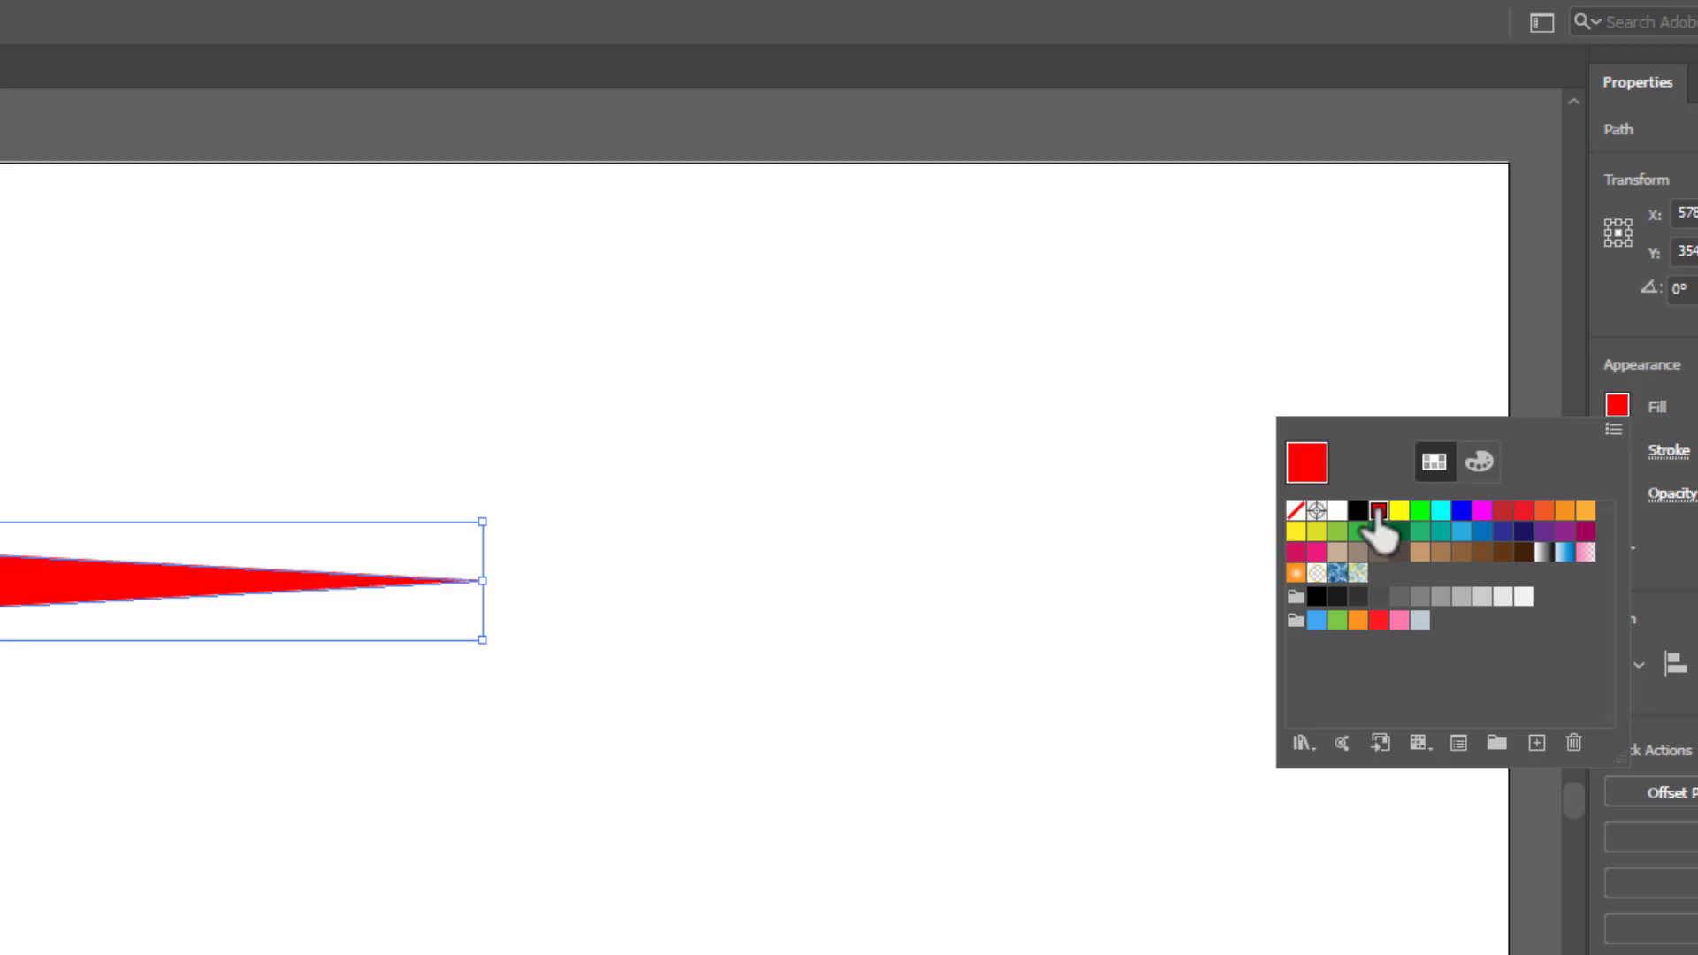
click(292, 384)
click(286, 383)
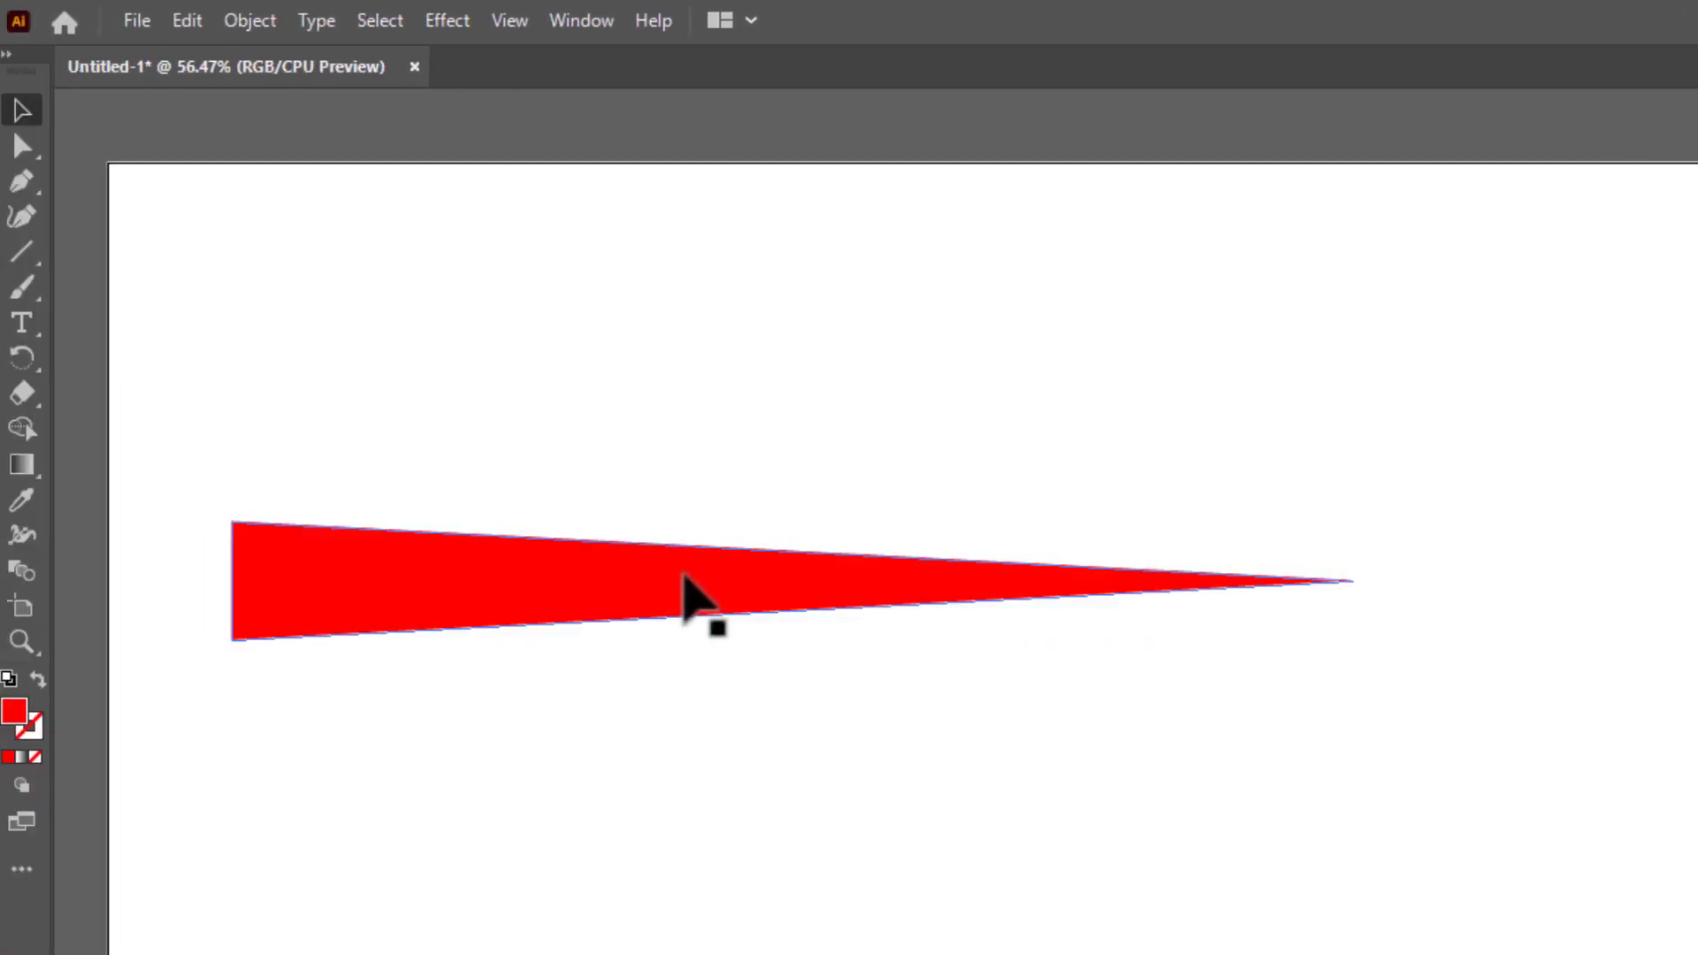
Move the red wedge so its wide end sits just inside the artboard's left edge.
drag(644, 592, 538, 618)
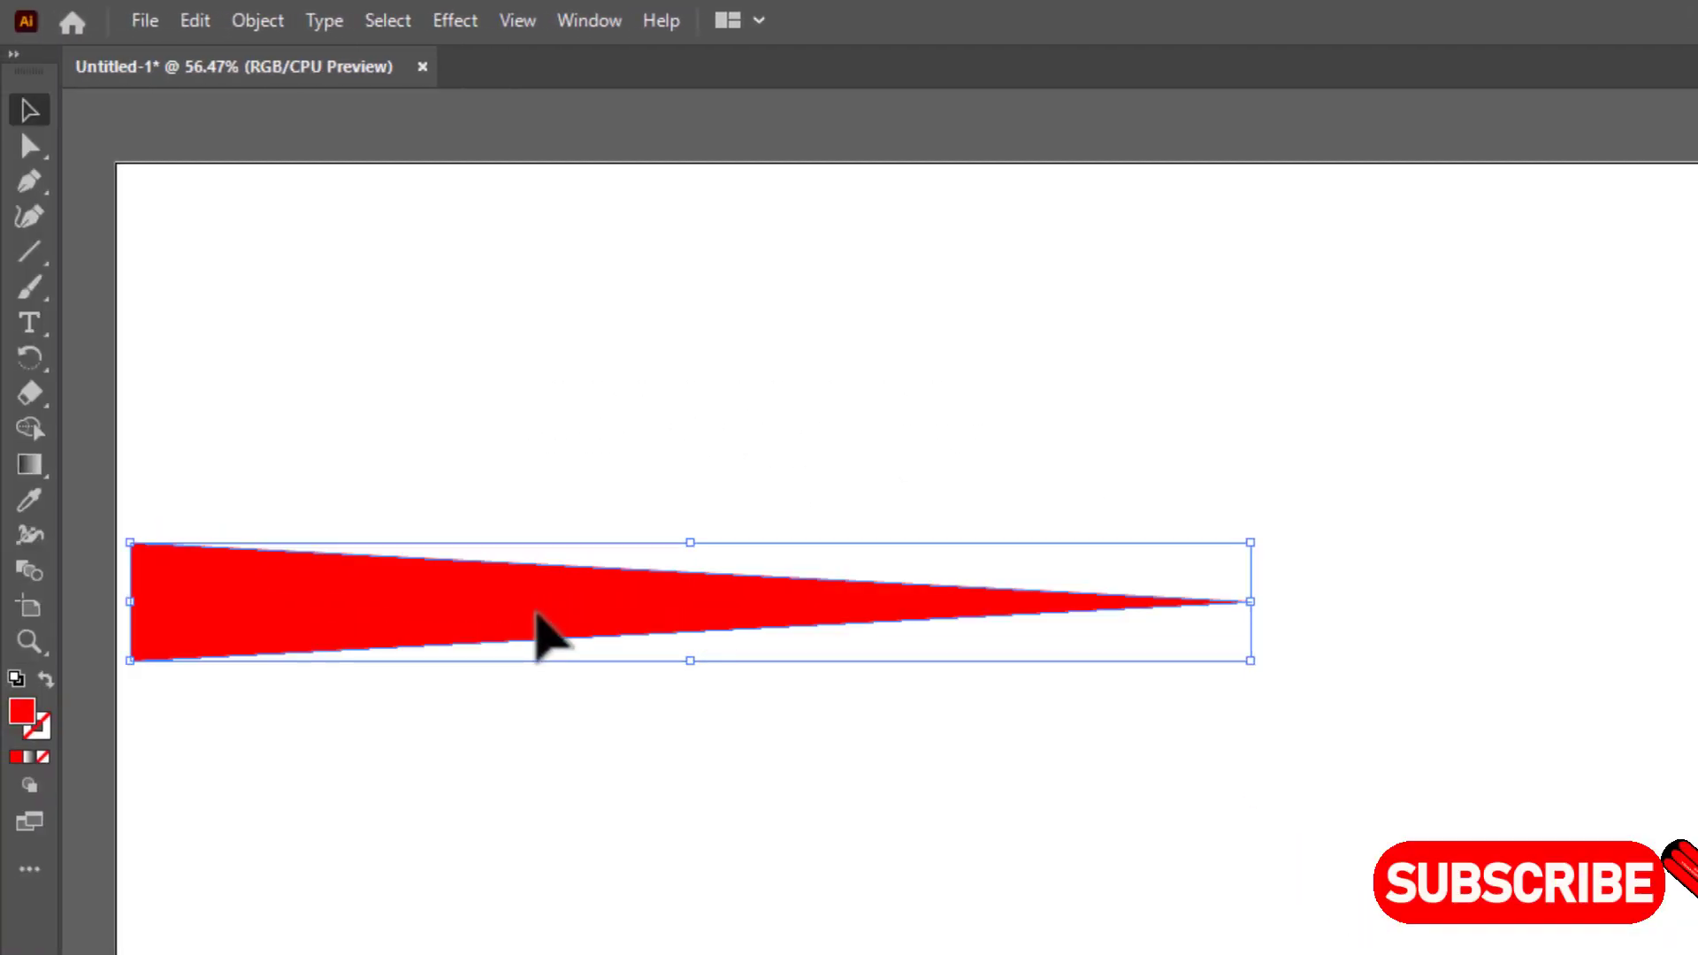
click(736, 405)
click(557, 595)
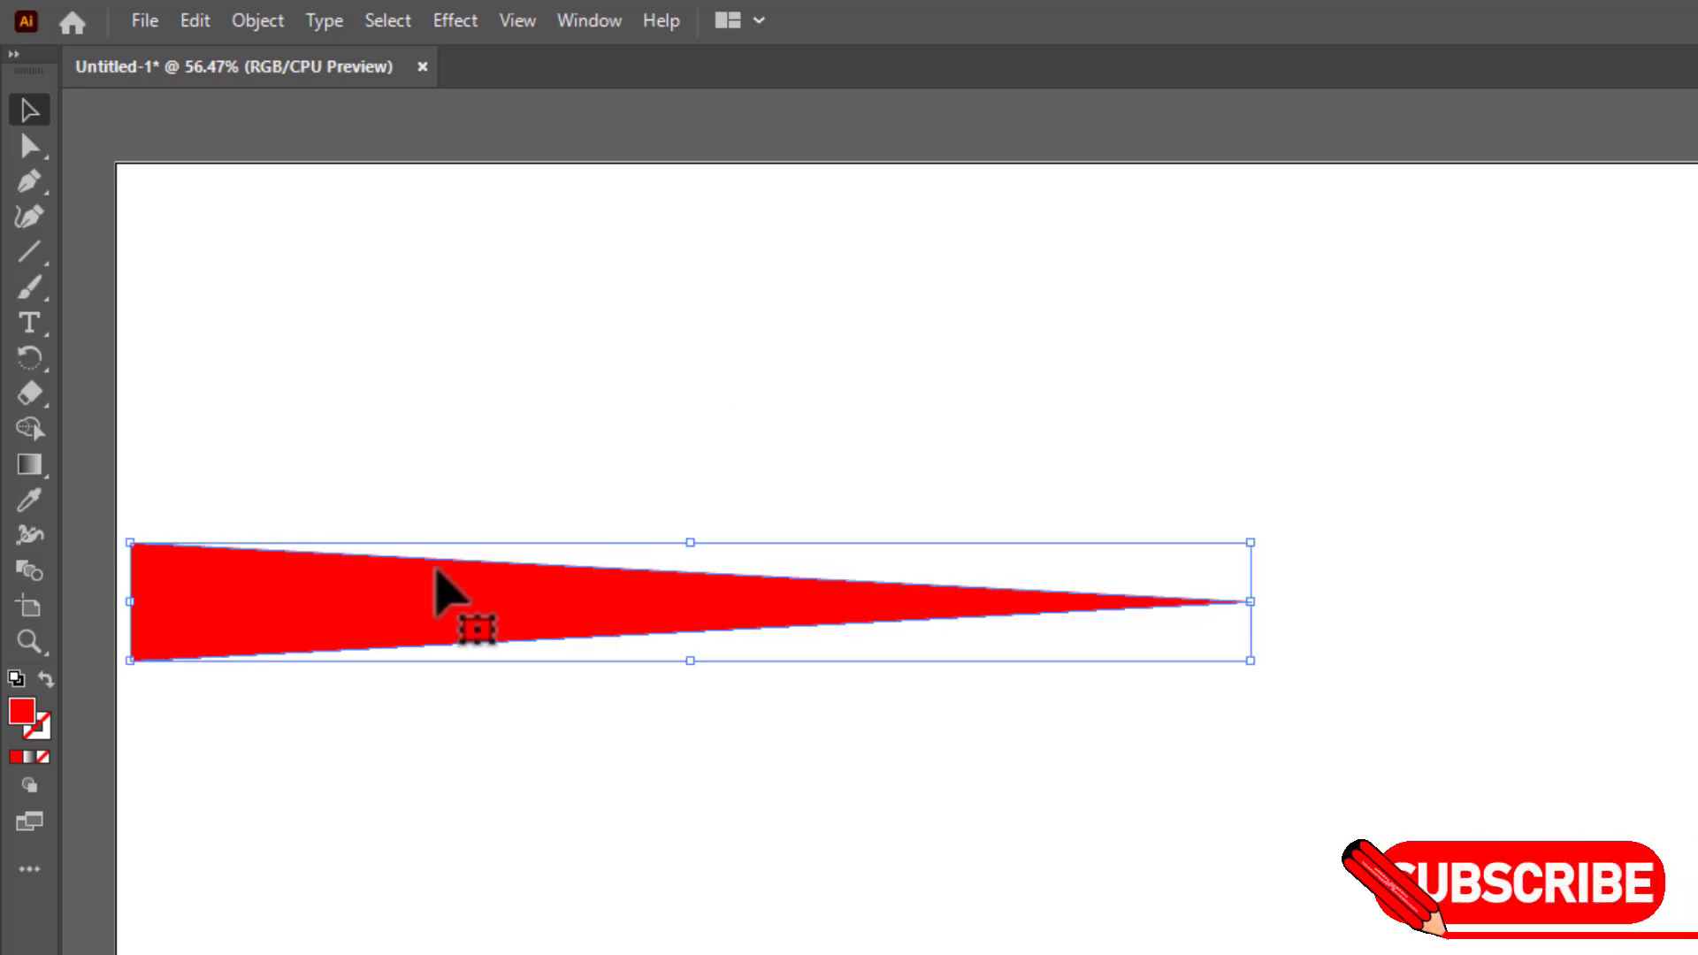
Create a copy of the red wedge rotated around its pointed tip by an angle of 360/20.
click(34, 359)
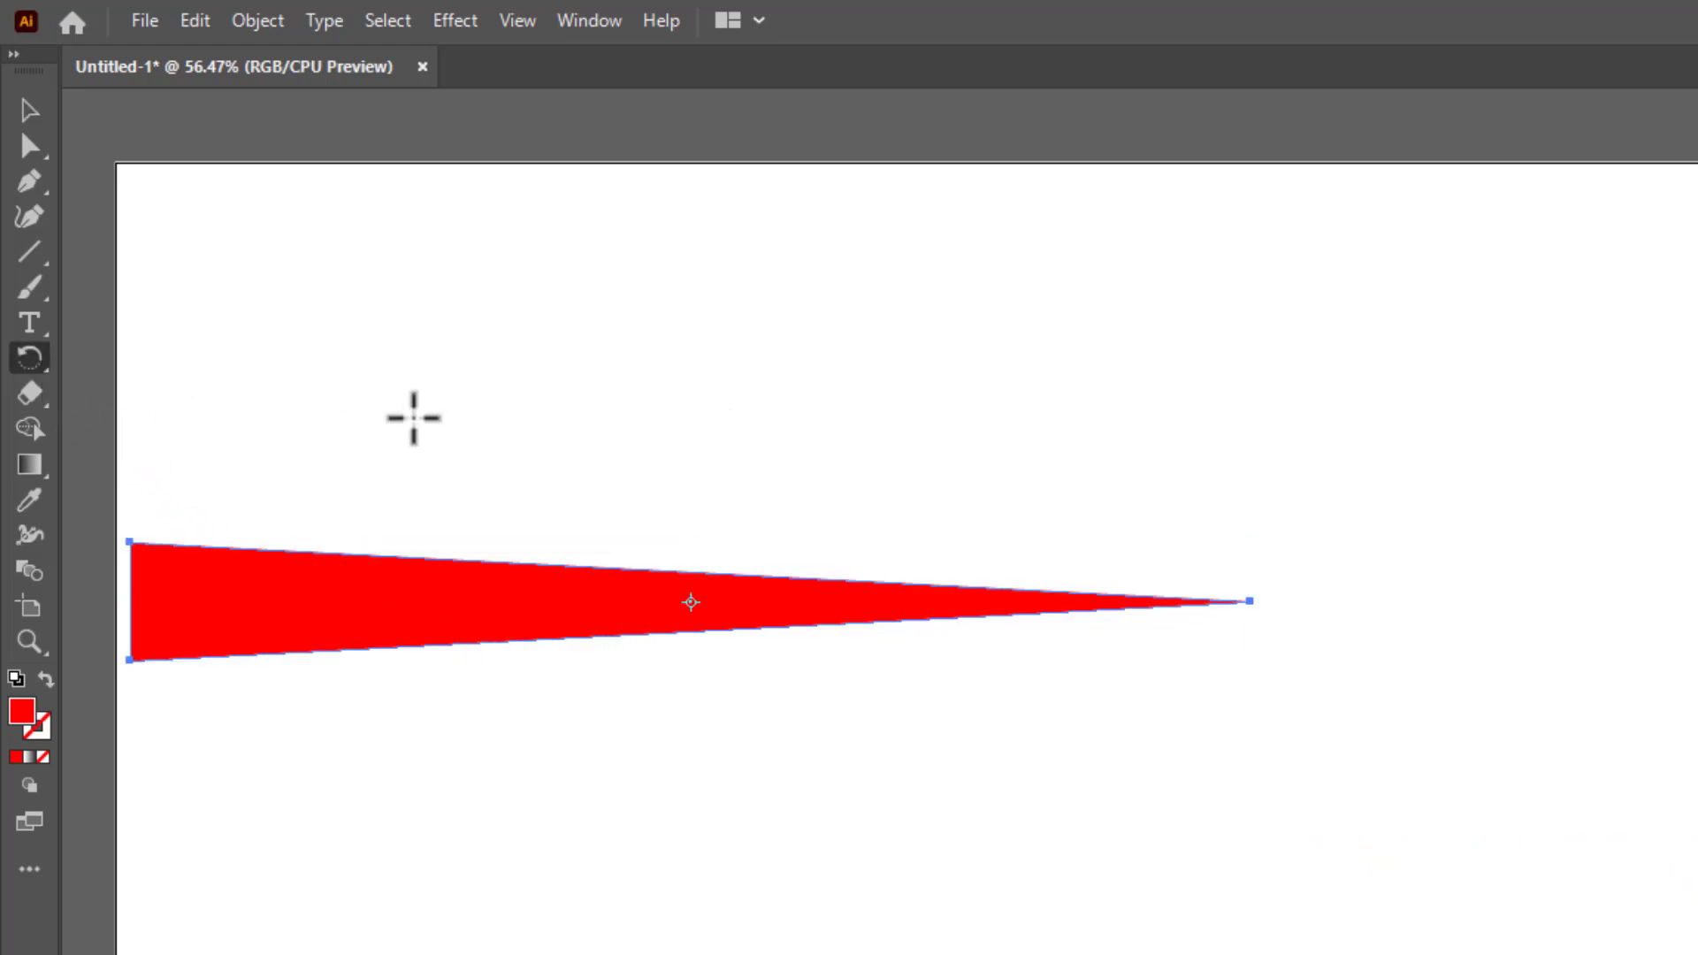
key(alt)
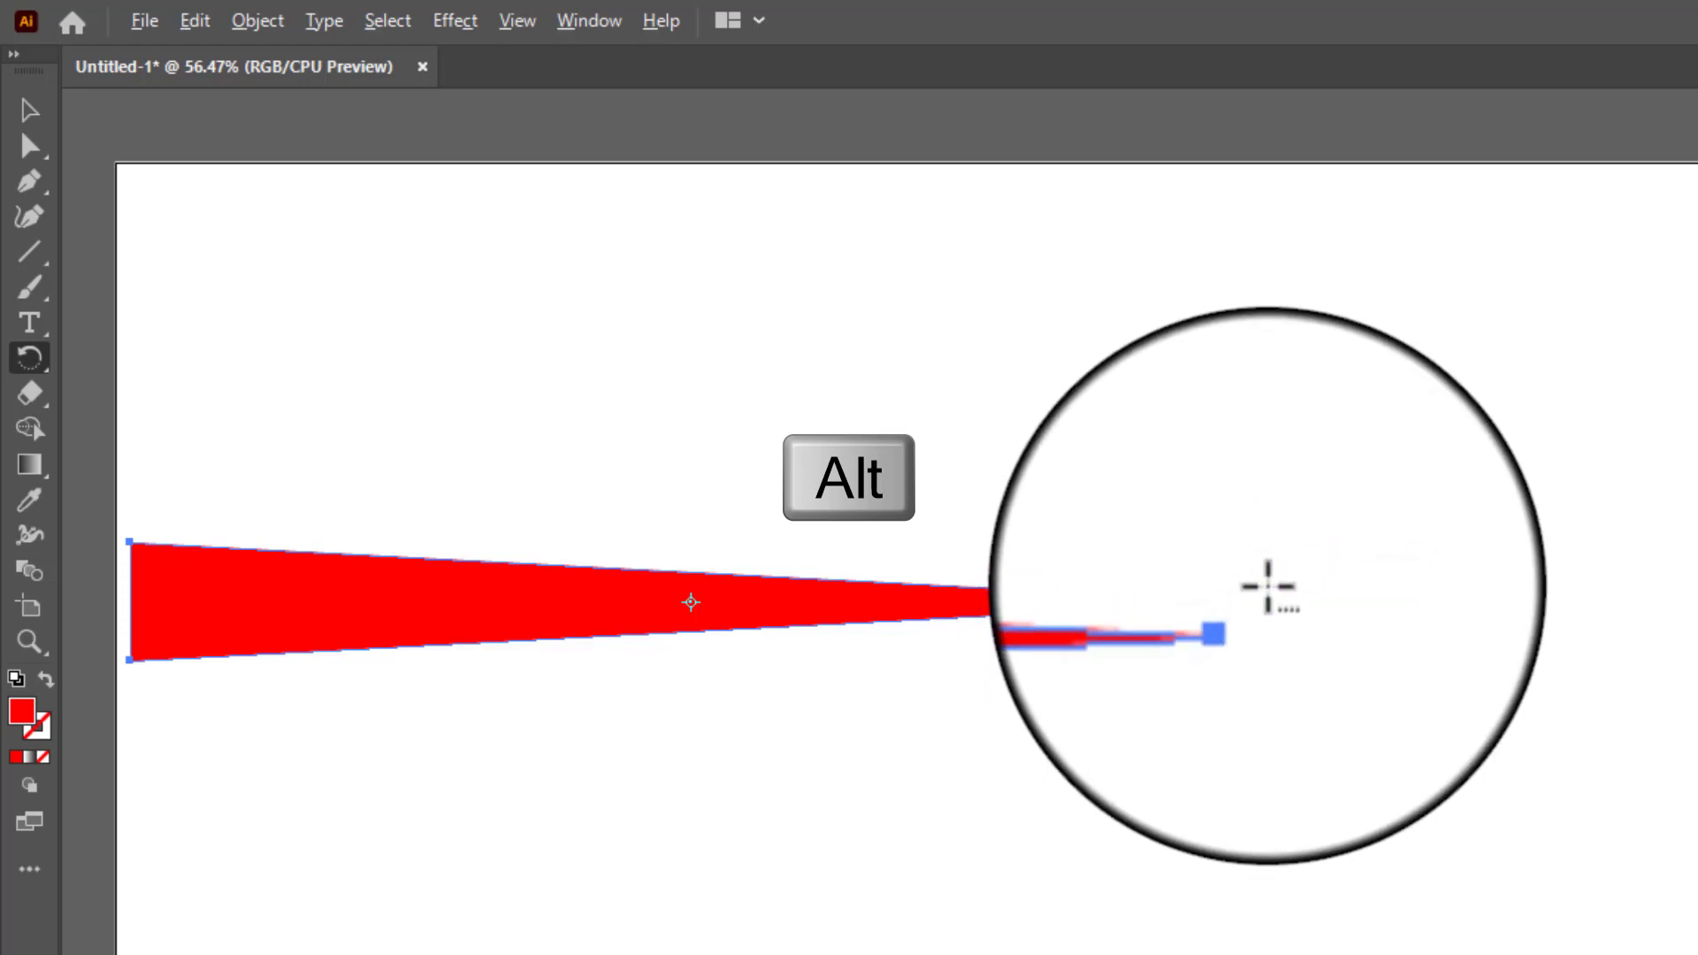
alt+click(1259, 595)
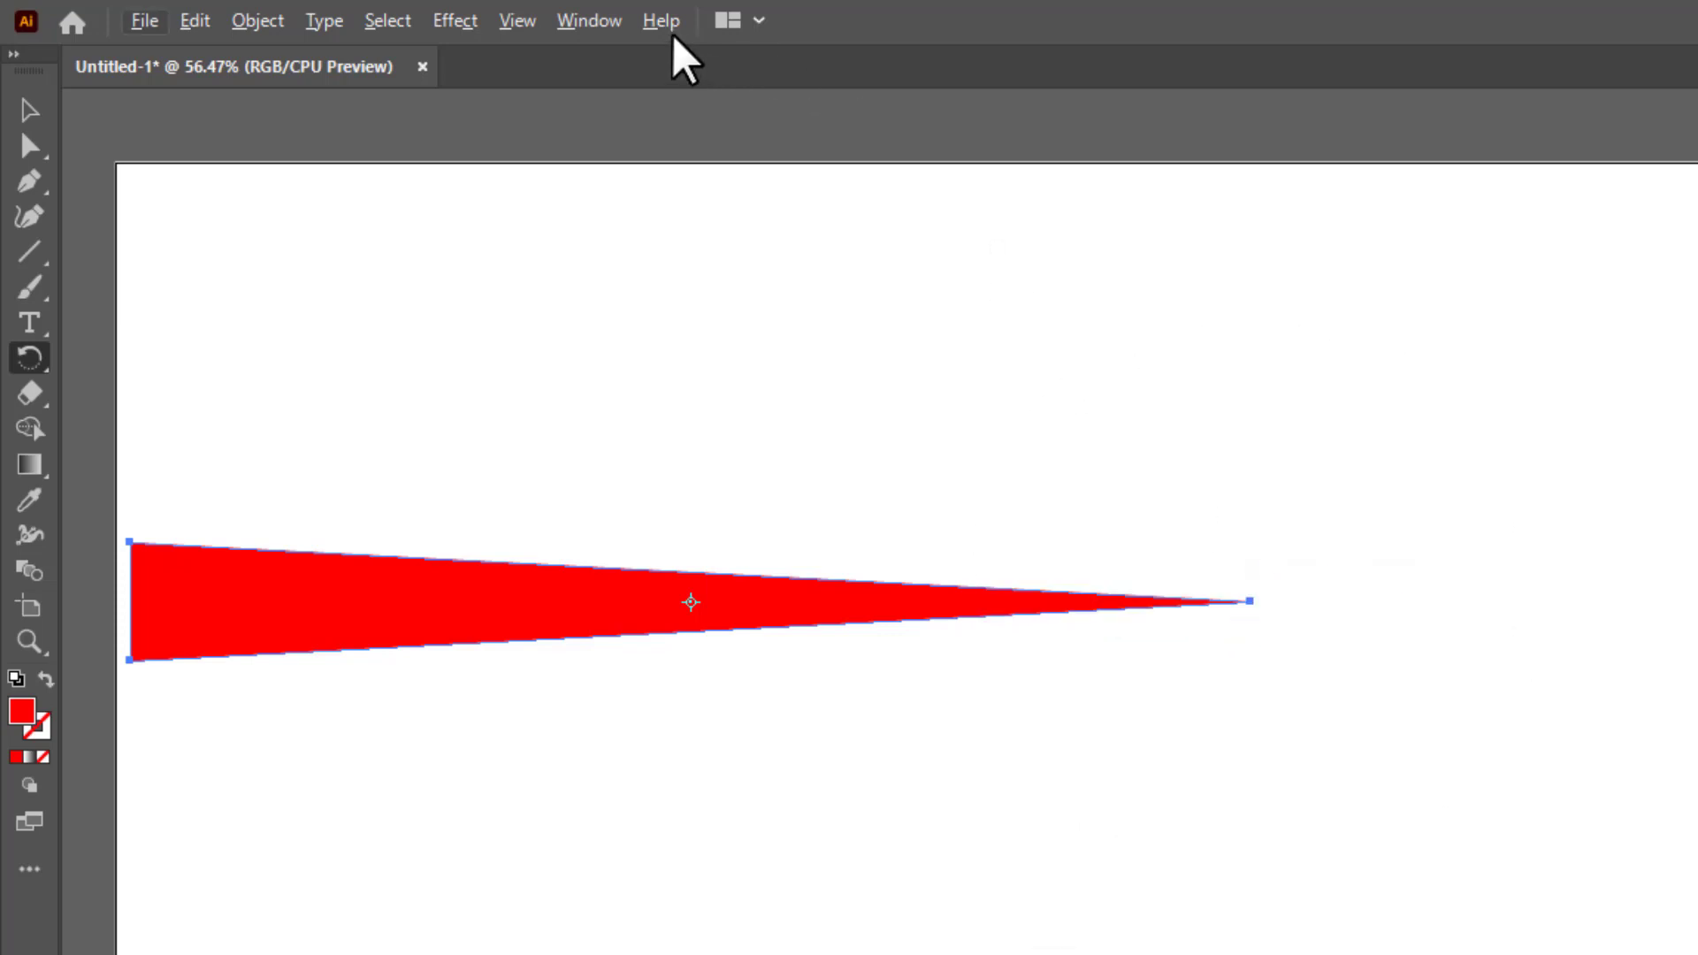
click(518, 20)
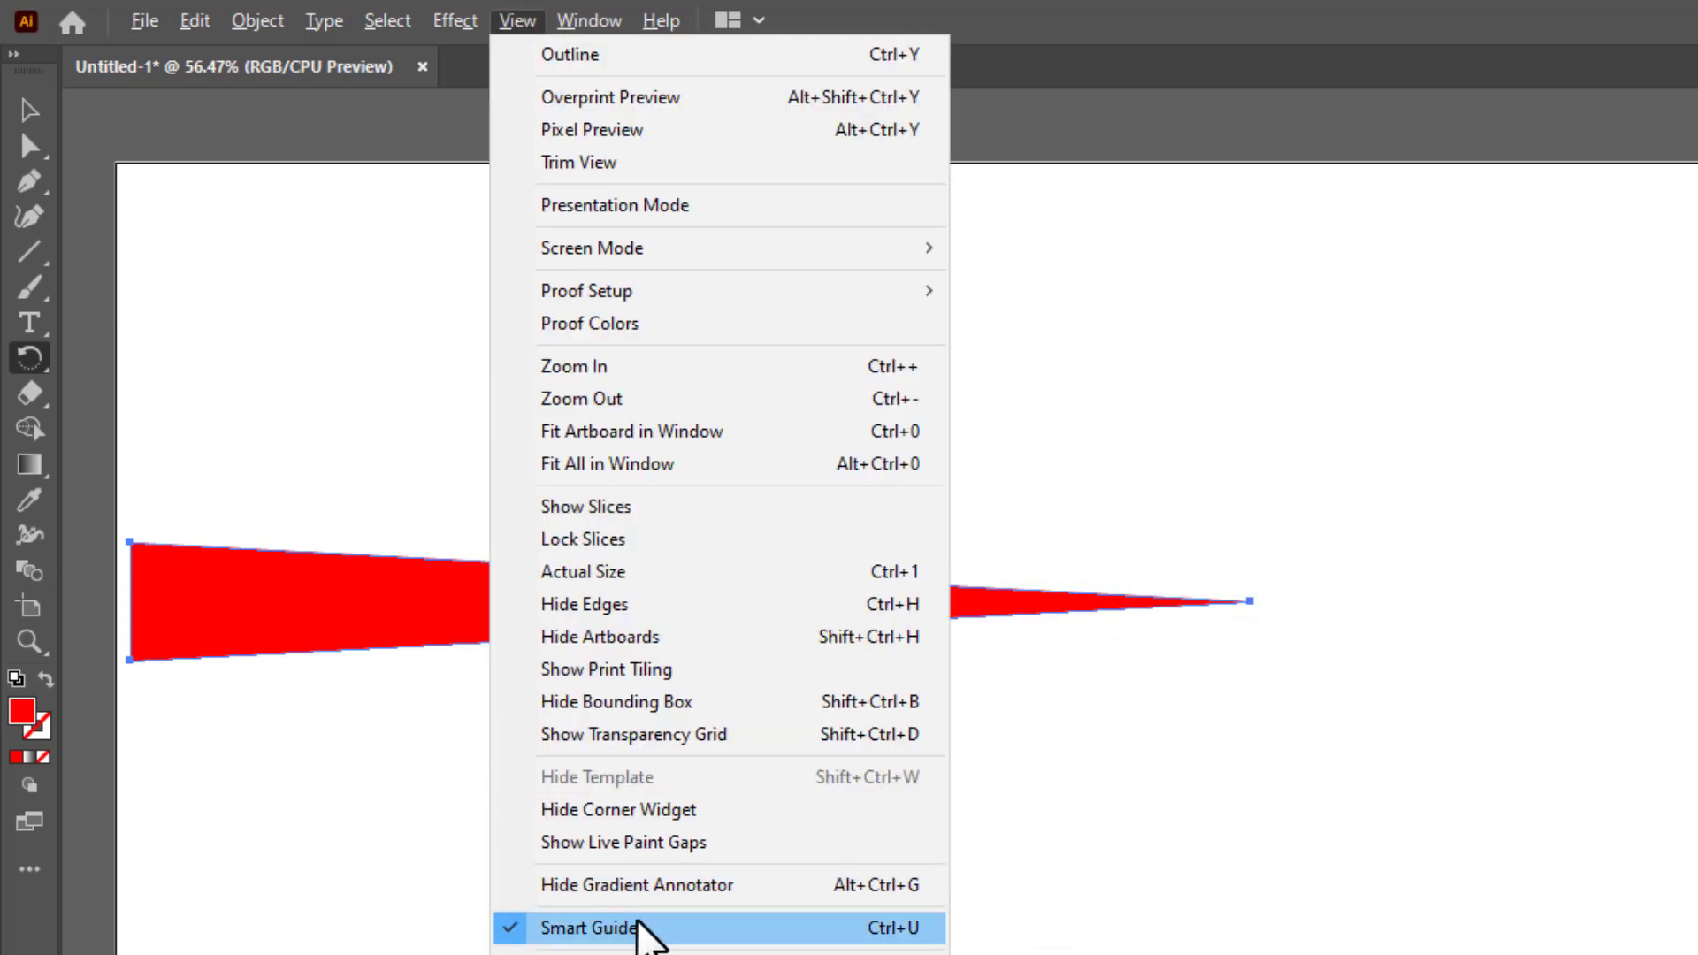
click(1135, 3)
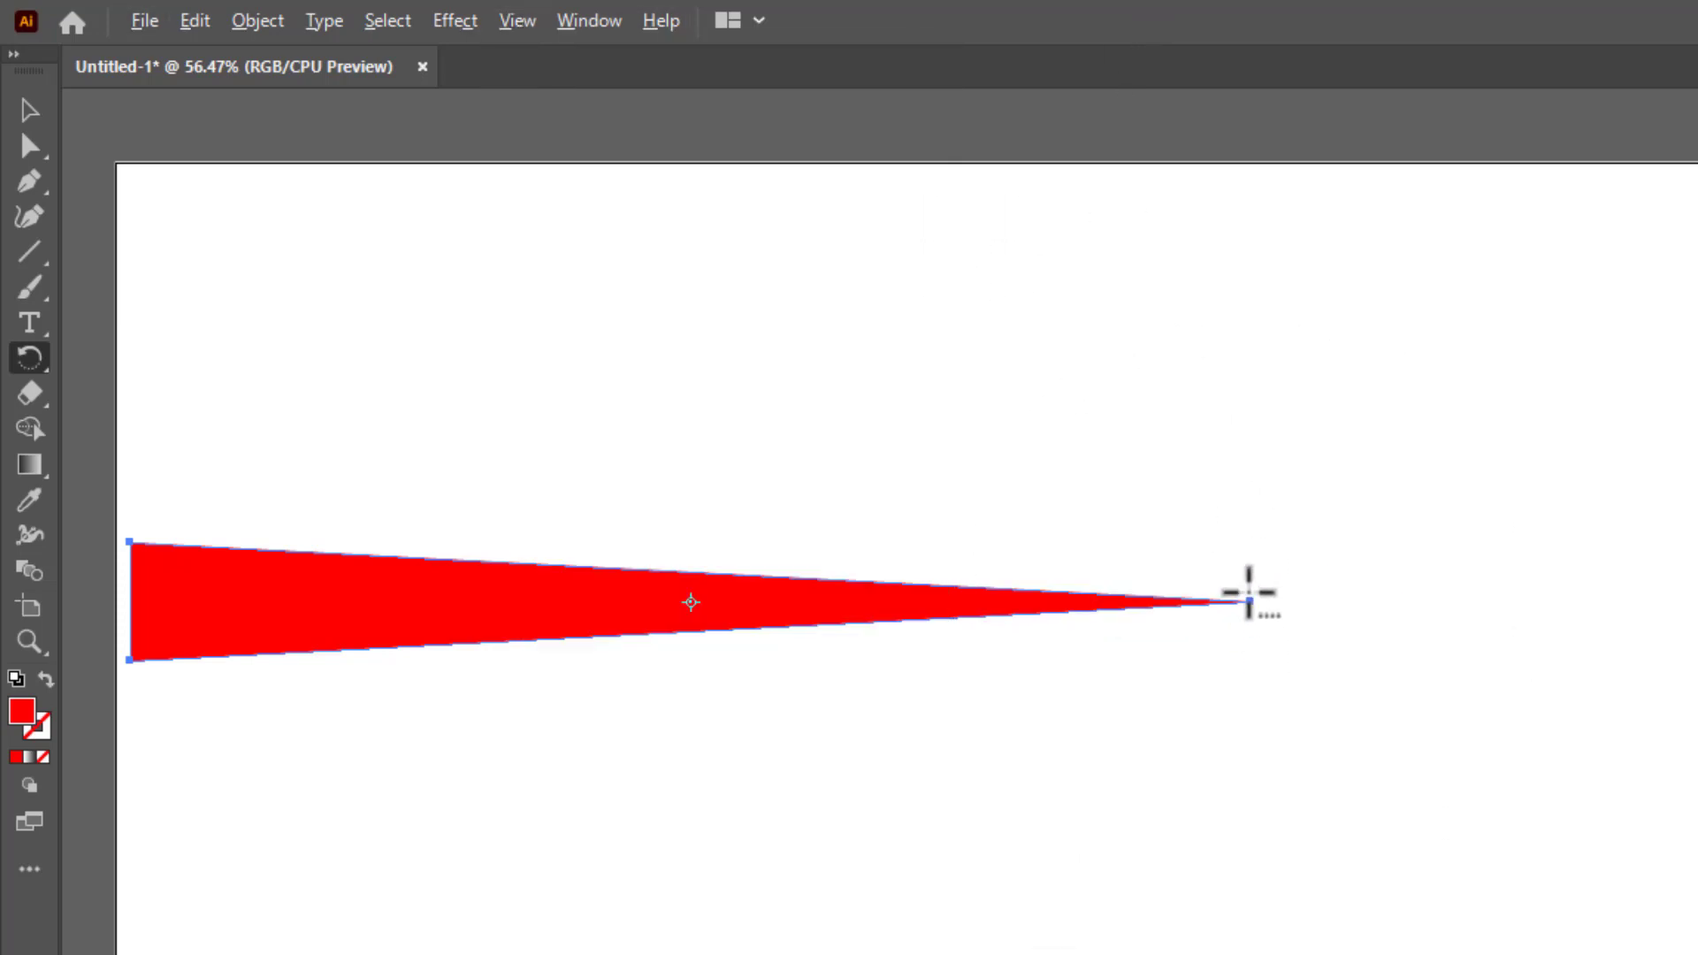
alt+click(1249, 602)
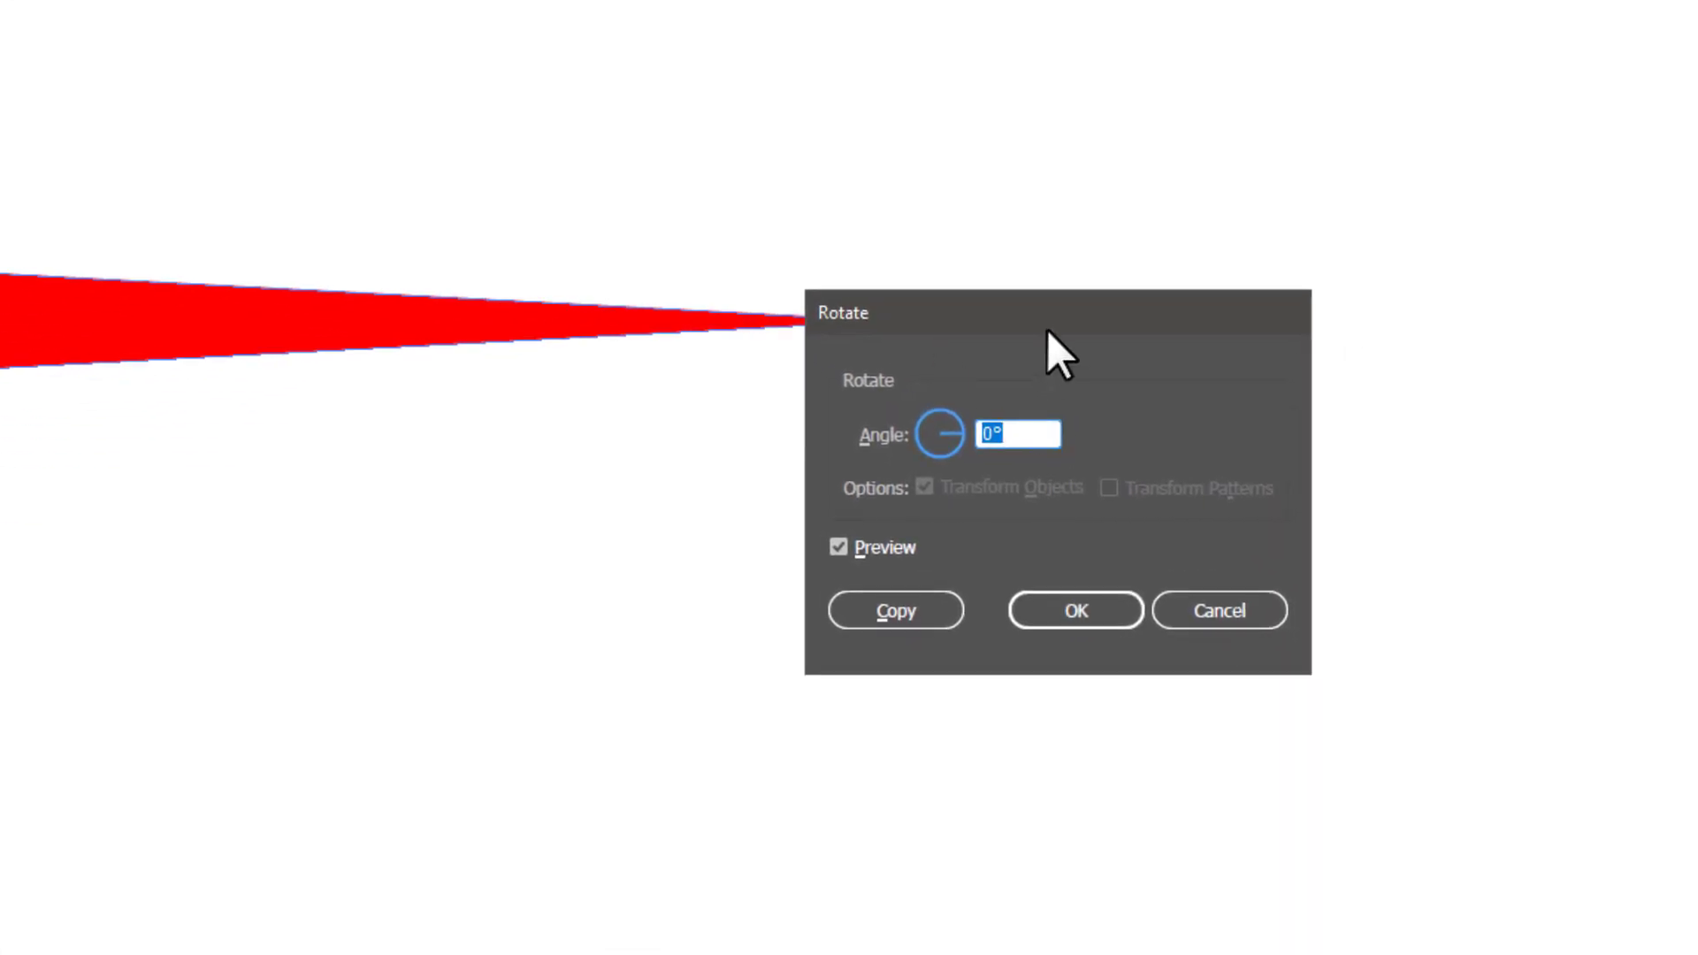
drag(1132, 371, 1336, 493)
text(360/)
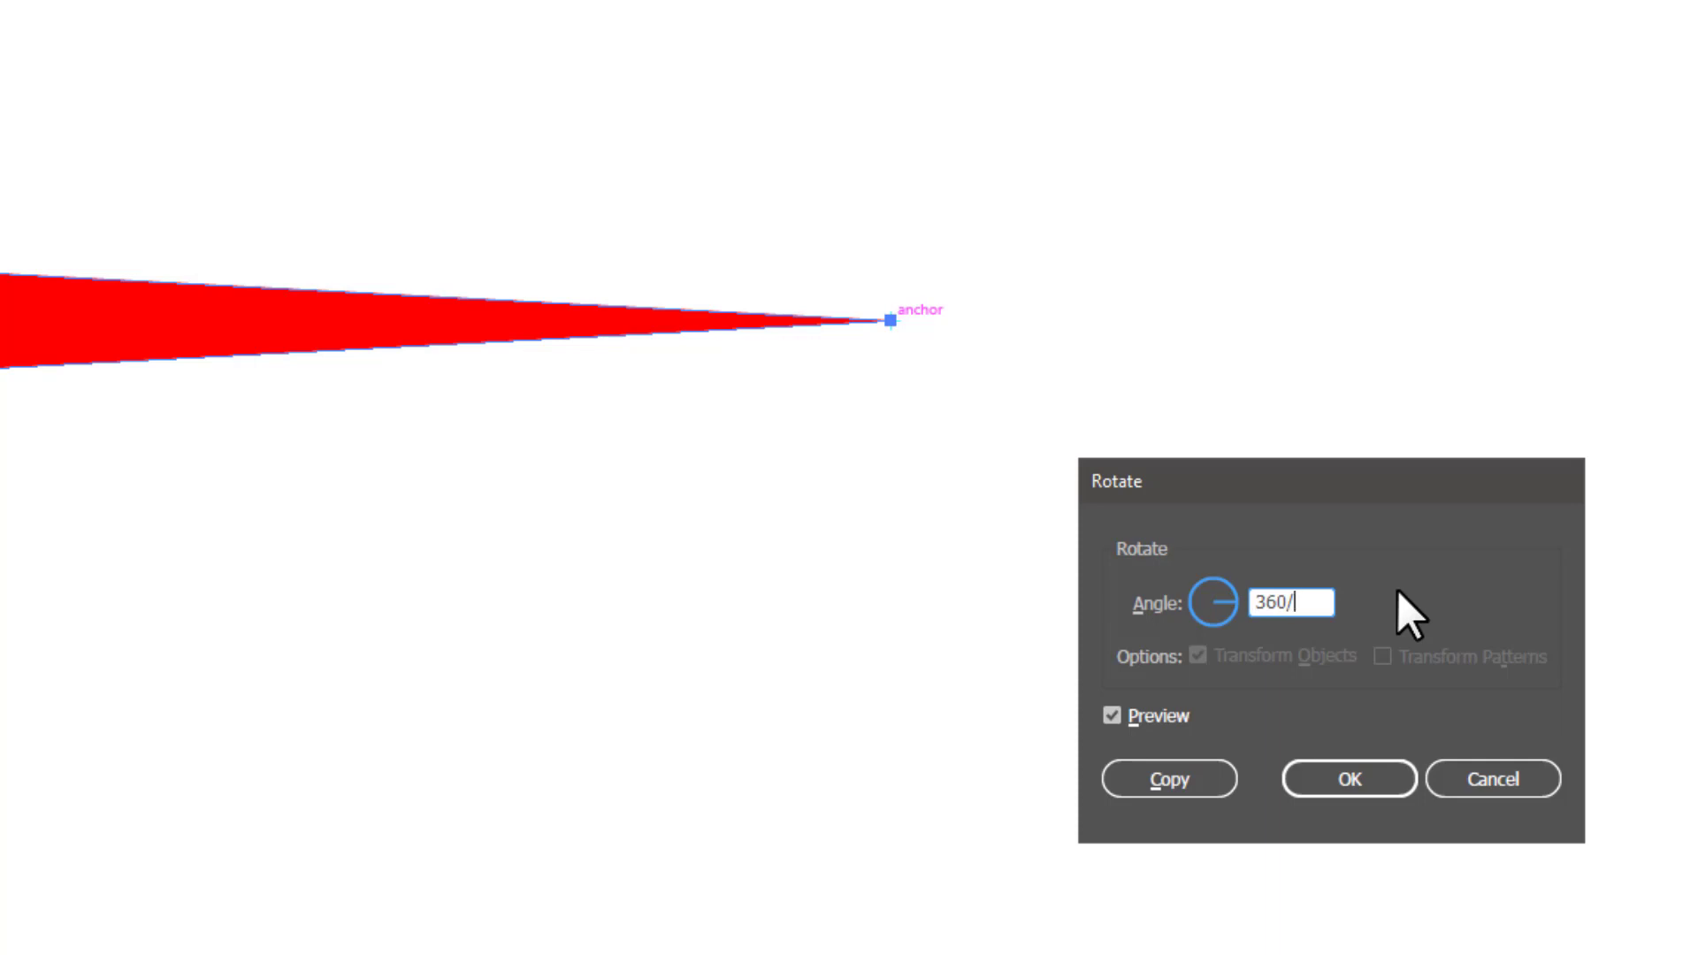
text(20)
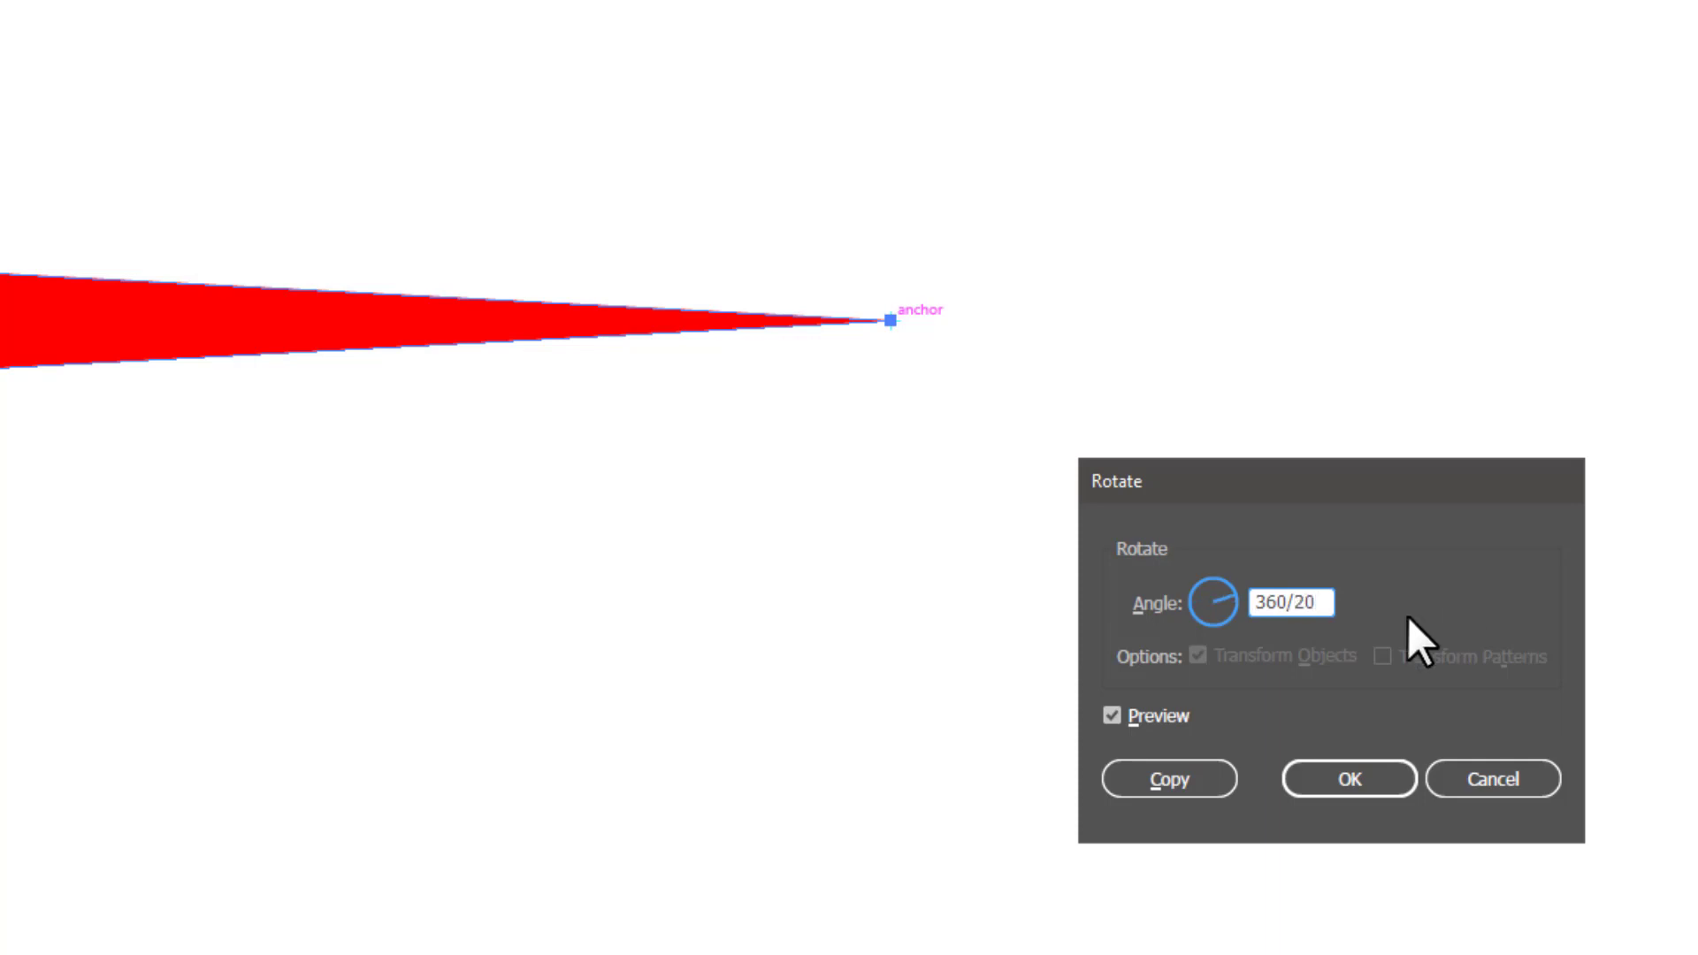
click(1201, 782)
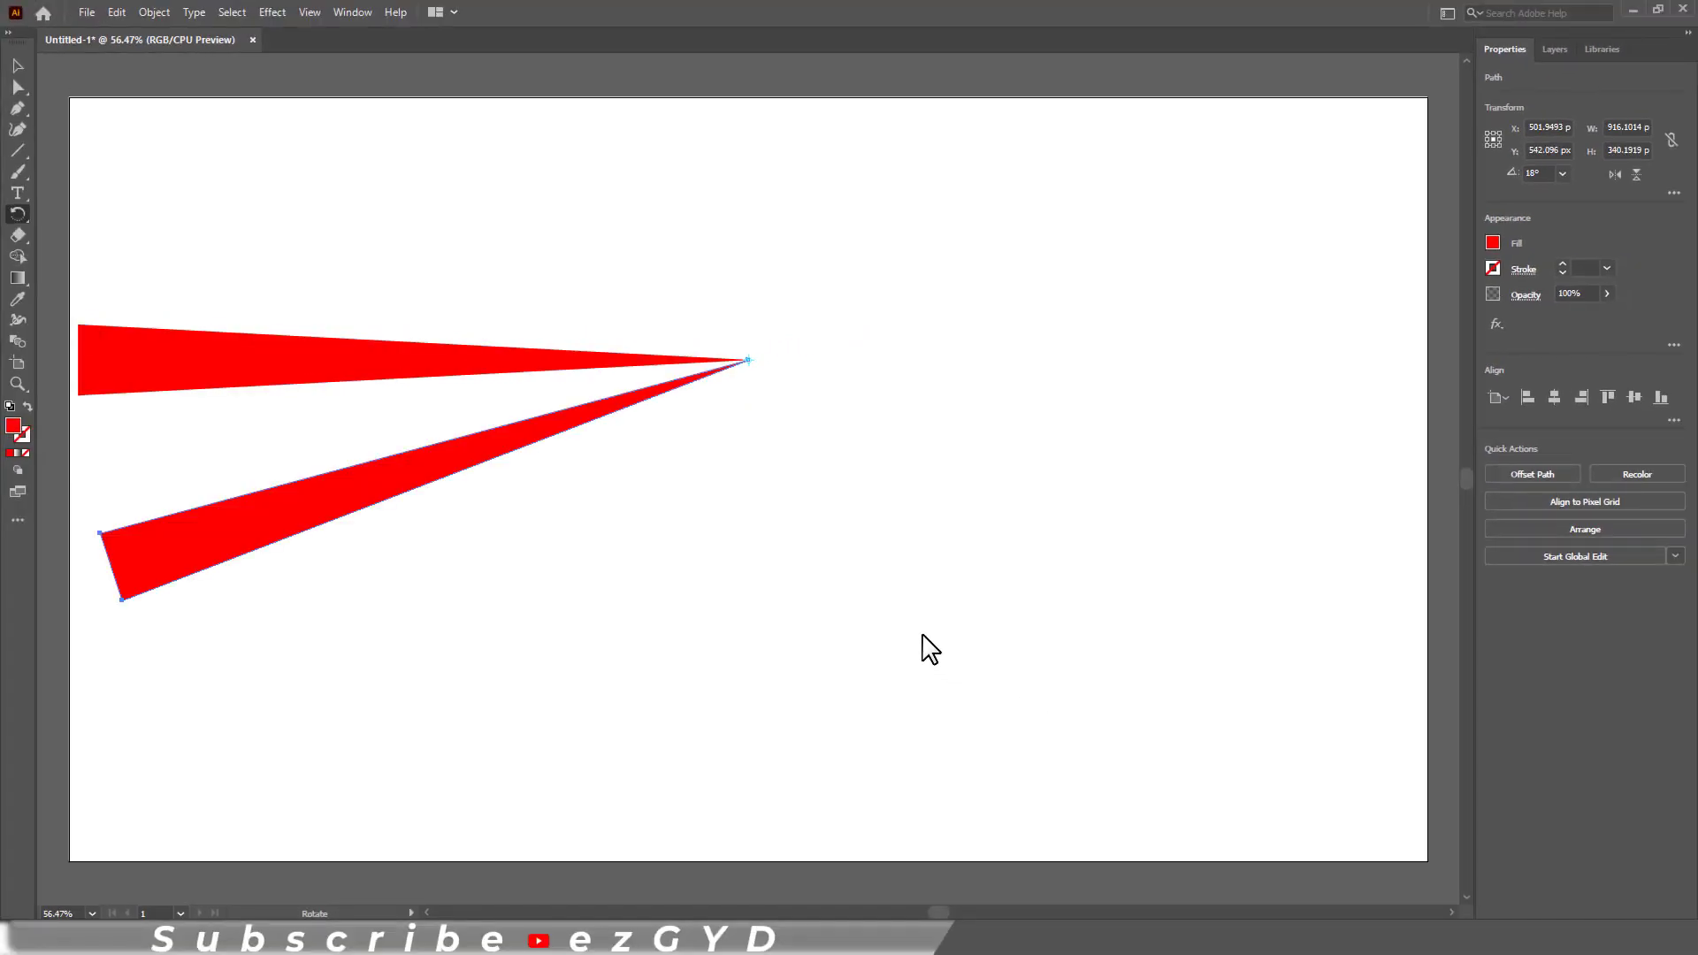
Repeat the rotated copy of the red wedge around its tip until 20 rays complete a full circle.
key(v)
key(ctrl+d)
key(ctrl+d)
key(ctrl+d)
key(ctrl+d)
key(ctrl+d)
key(ctrl+d)
key(ctrl+d)
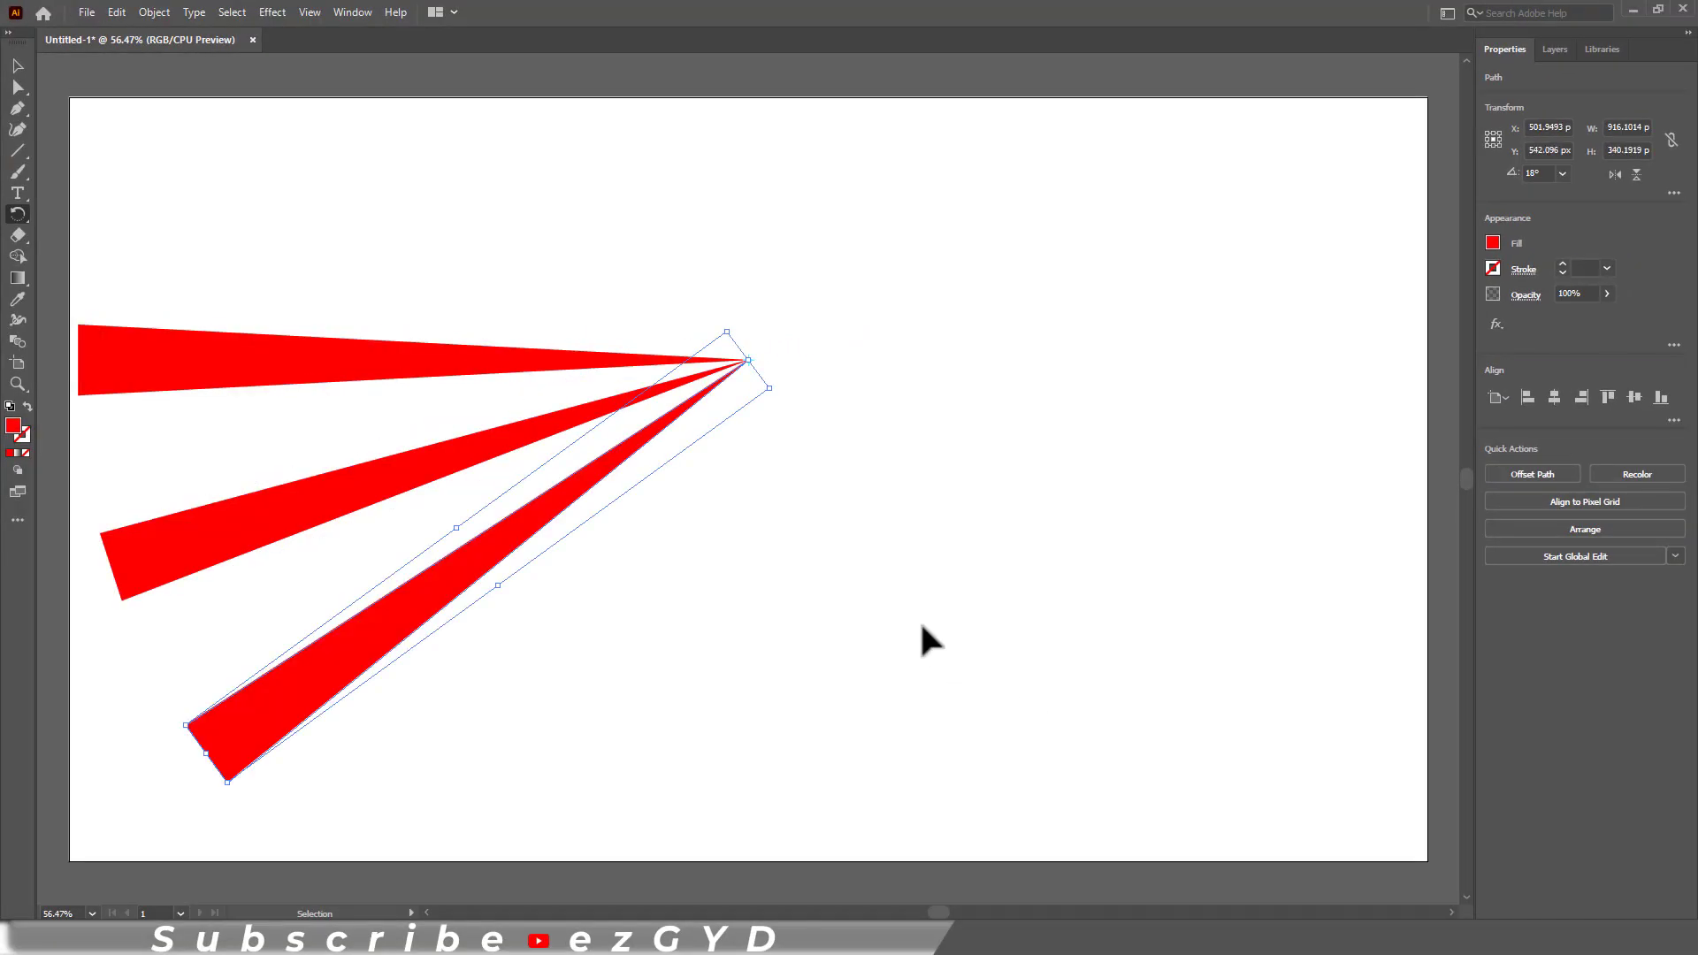
key(ctrl+d)
key(ctrl+d)
key(ctrl+d)
key(ctrl+d)
key(ctrl+d)
key(ctrl+d)
key(ctrl+d)
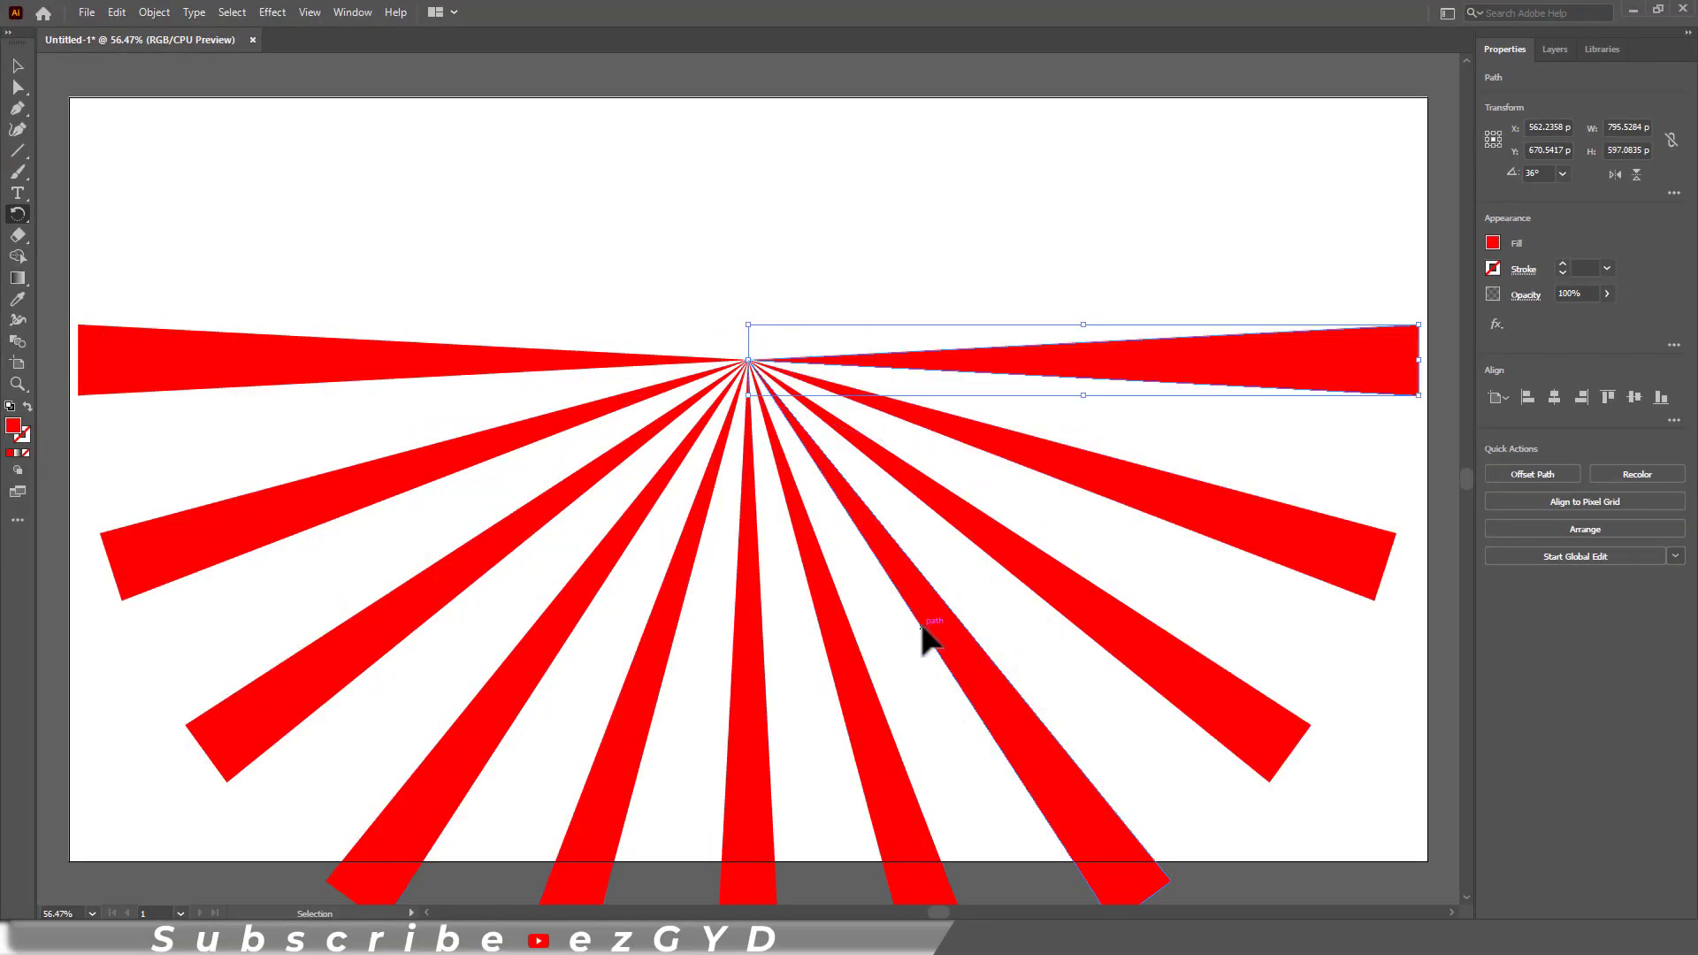
key(ctrl+d)
key(ctrl+d)
key(ctrl+d)
key(ctrl+d)
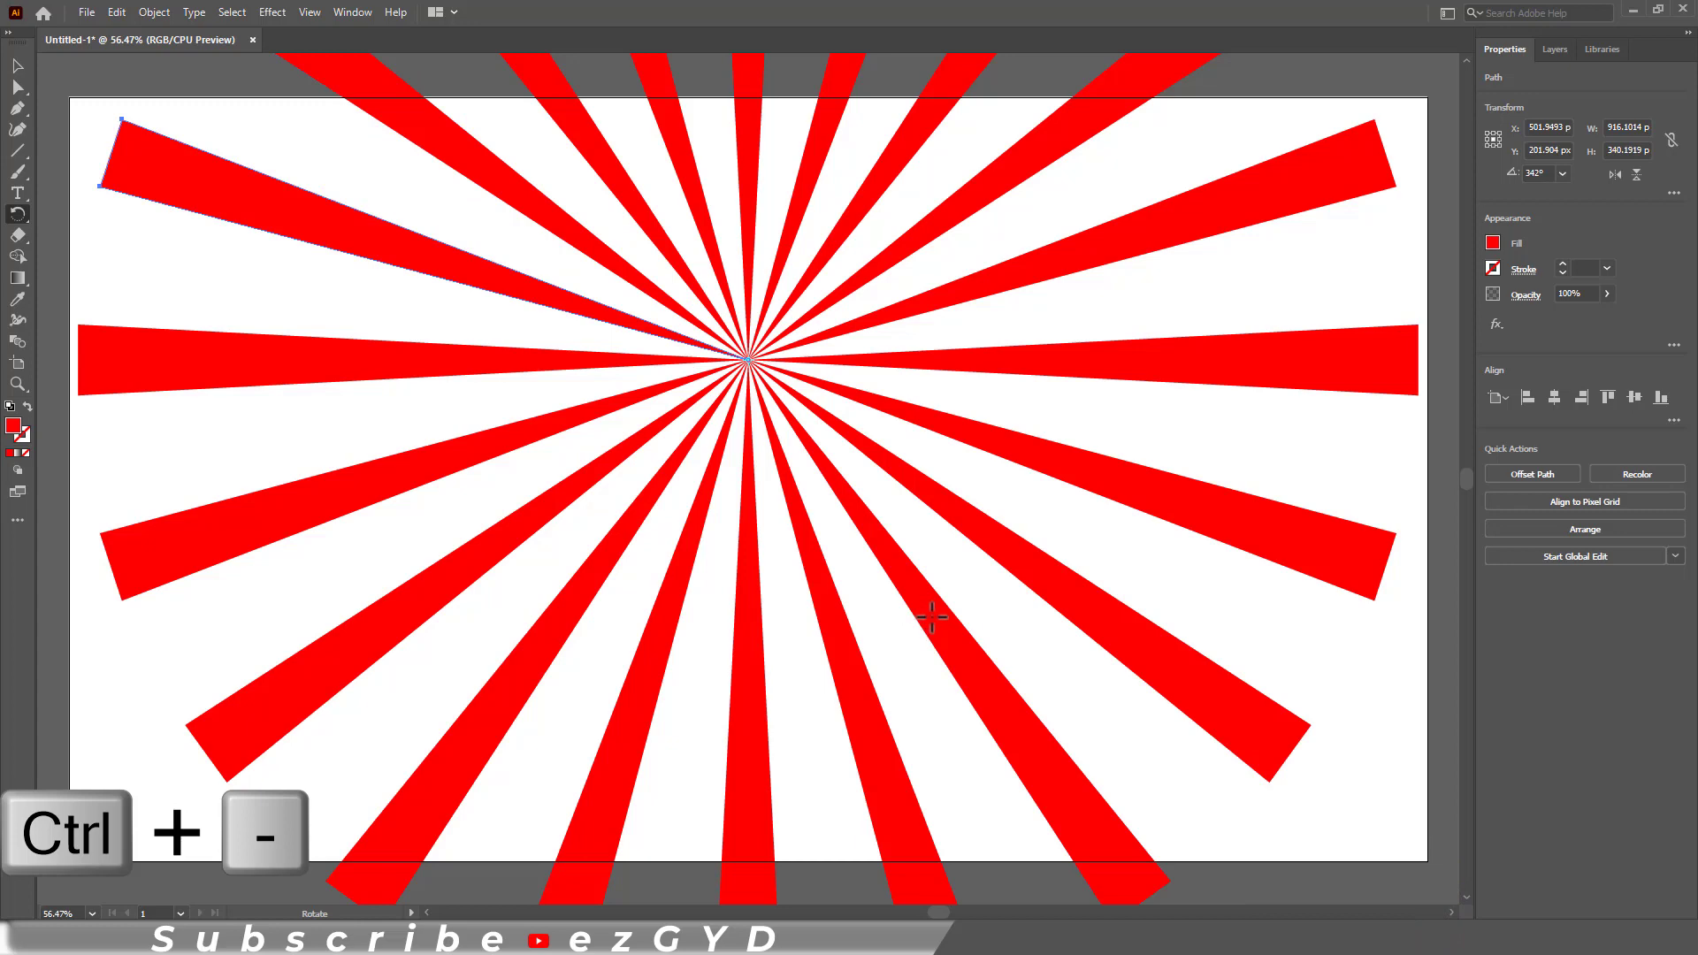
Select all the red rays and group them into one object.
key(ctrl+minus)
key(ctrl+minus)
key(ctrl+minus)
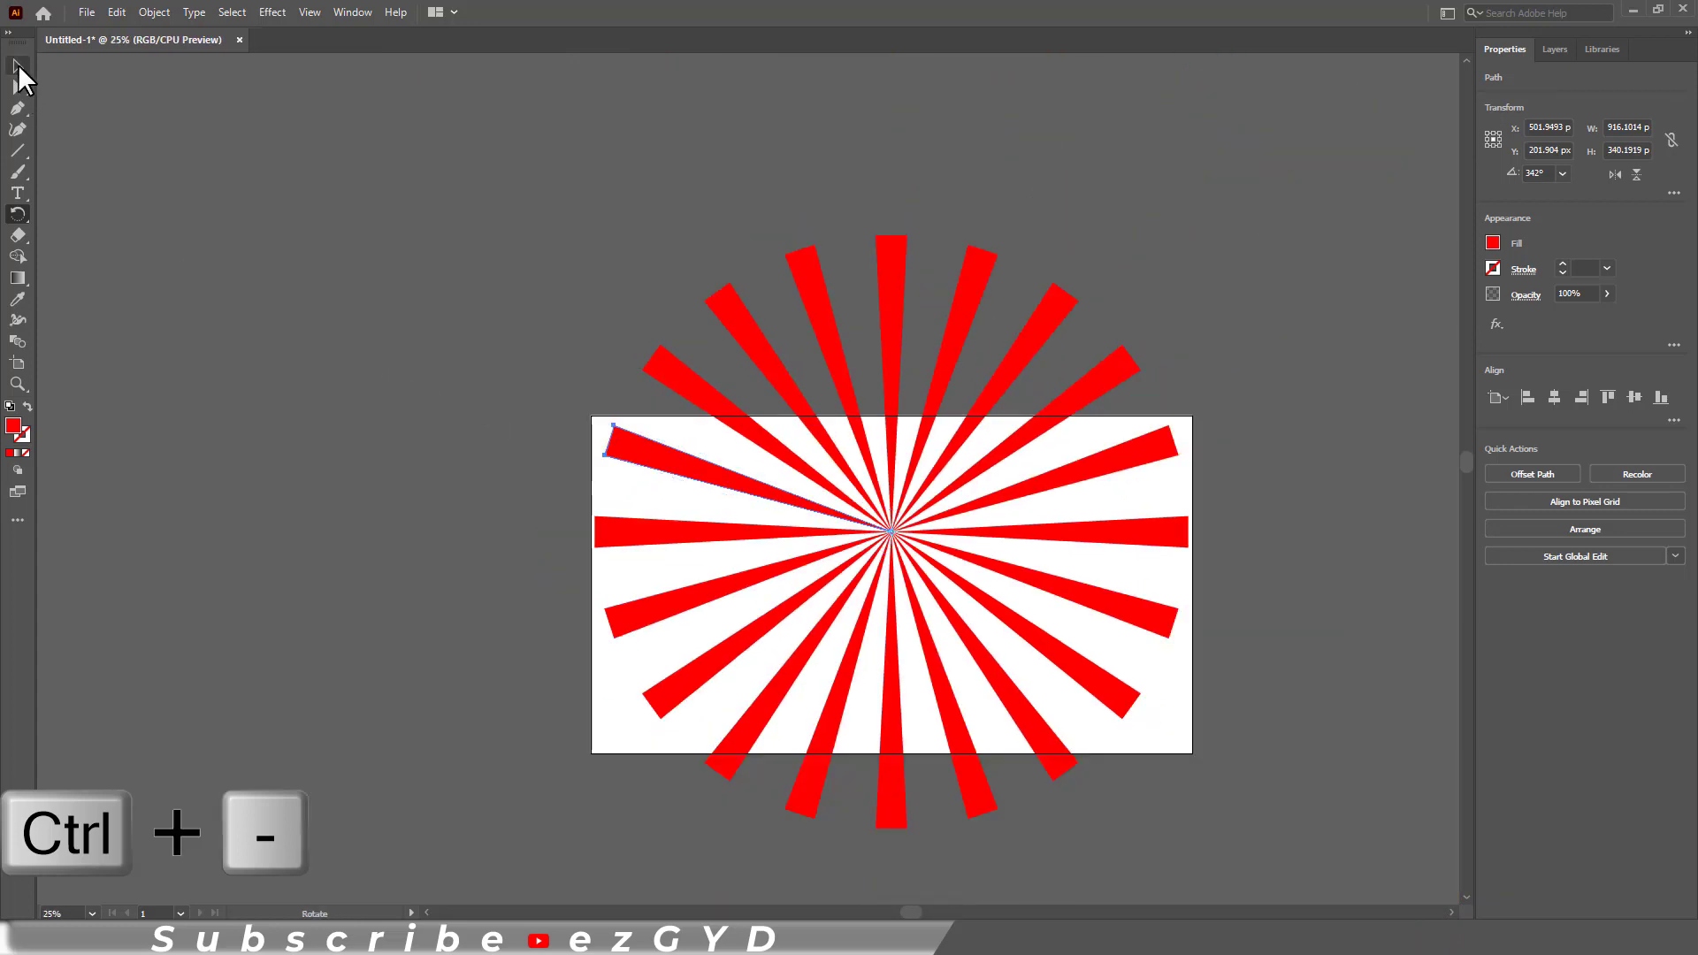
click(19, 68)
click(290, 255)
key(ctrl+a)
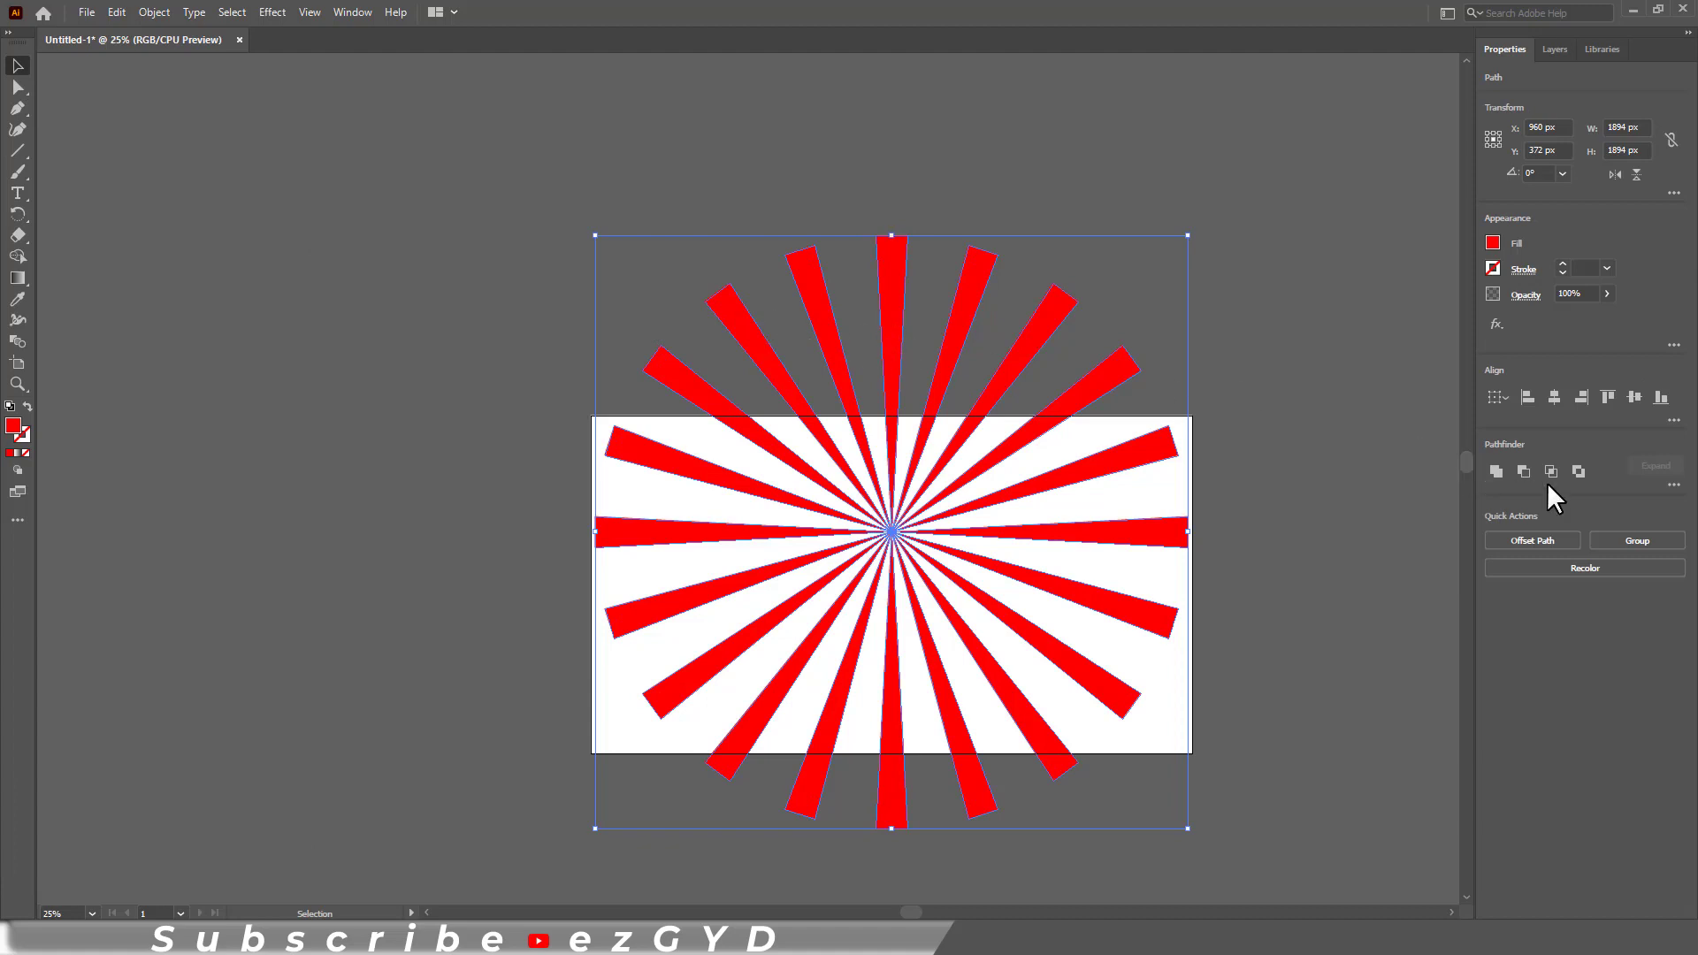
click(1614, 541)
click(1310, 419)
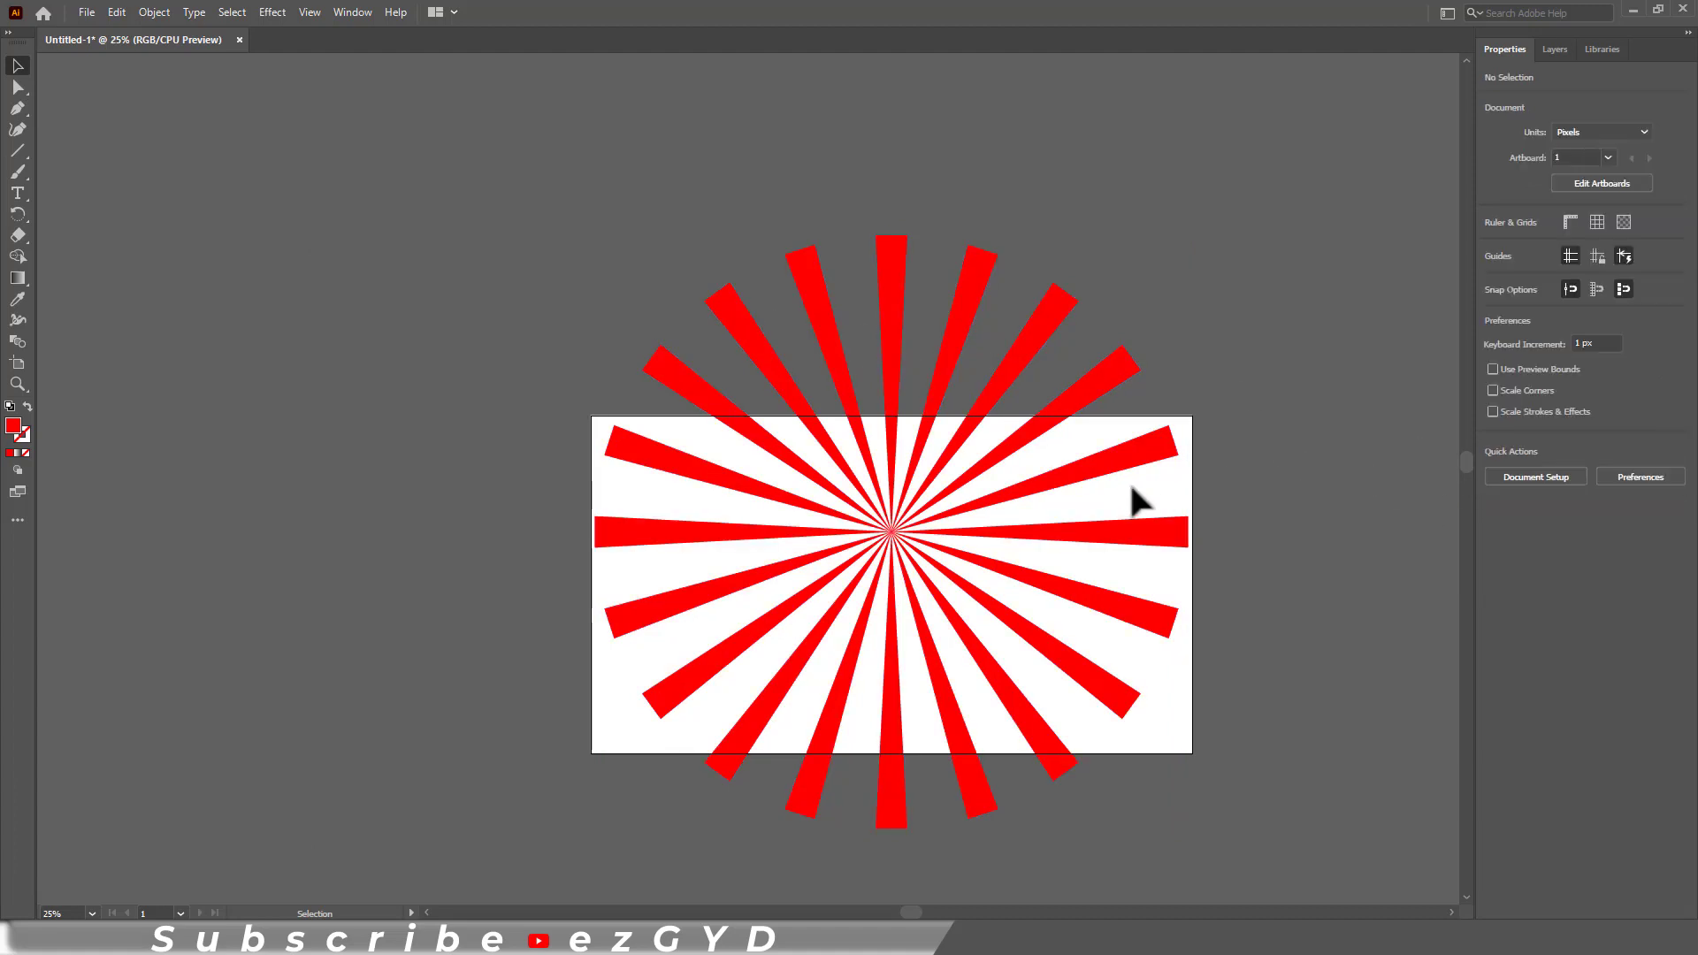
Center the ray group vertically on the artboard.
click(1094, 477)
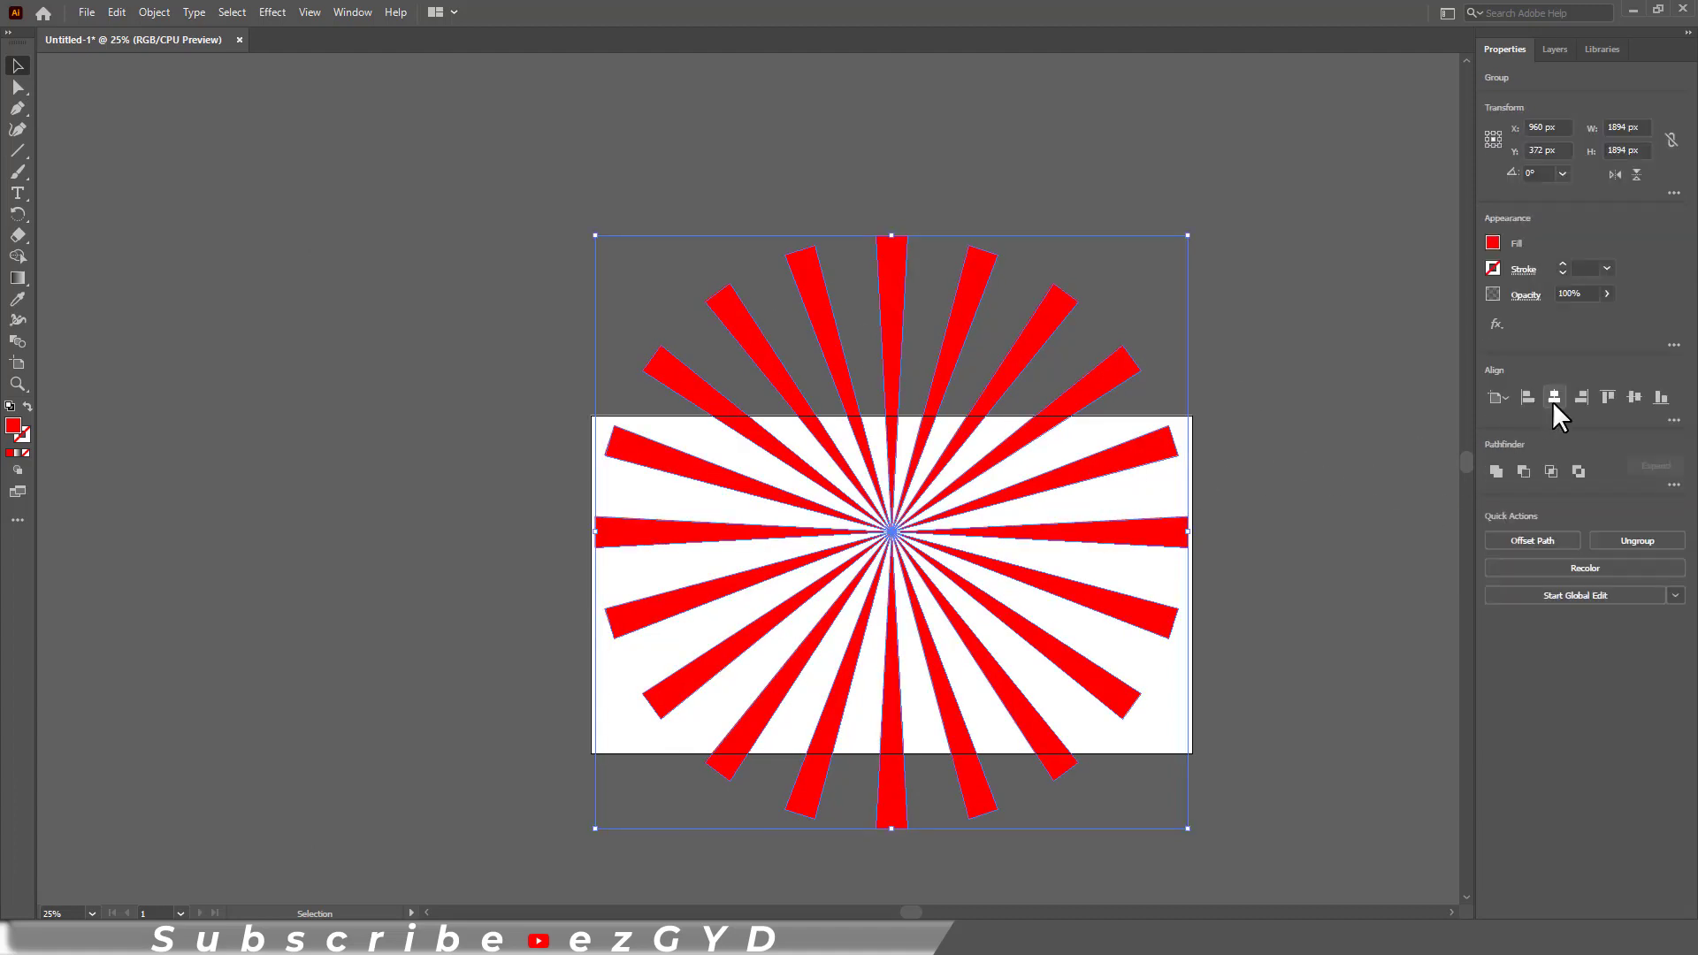
click(1637, 404)
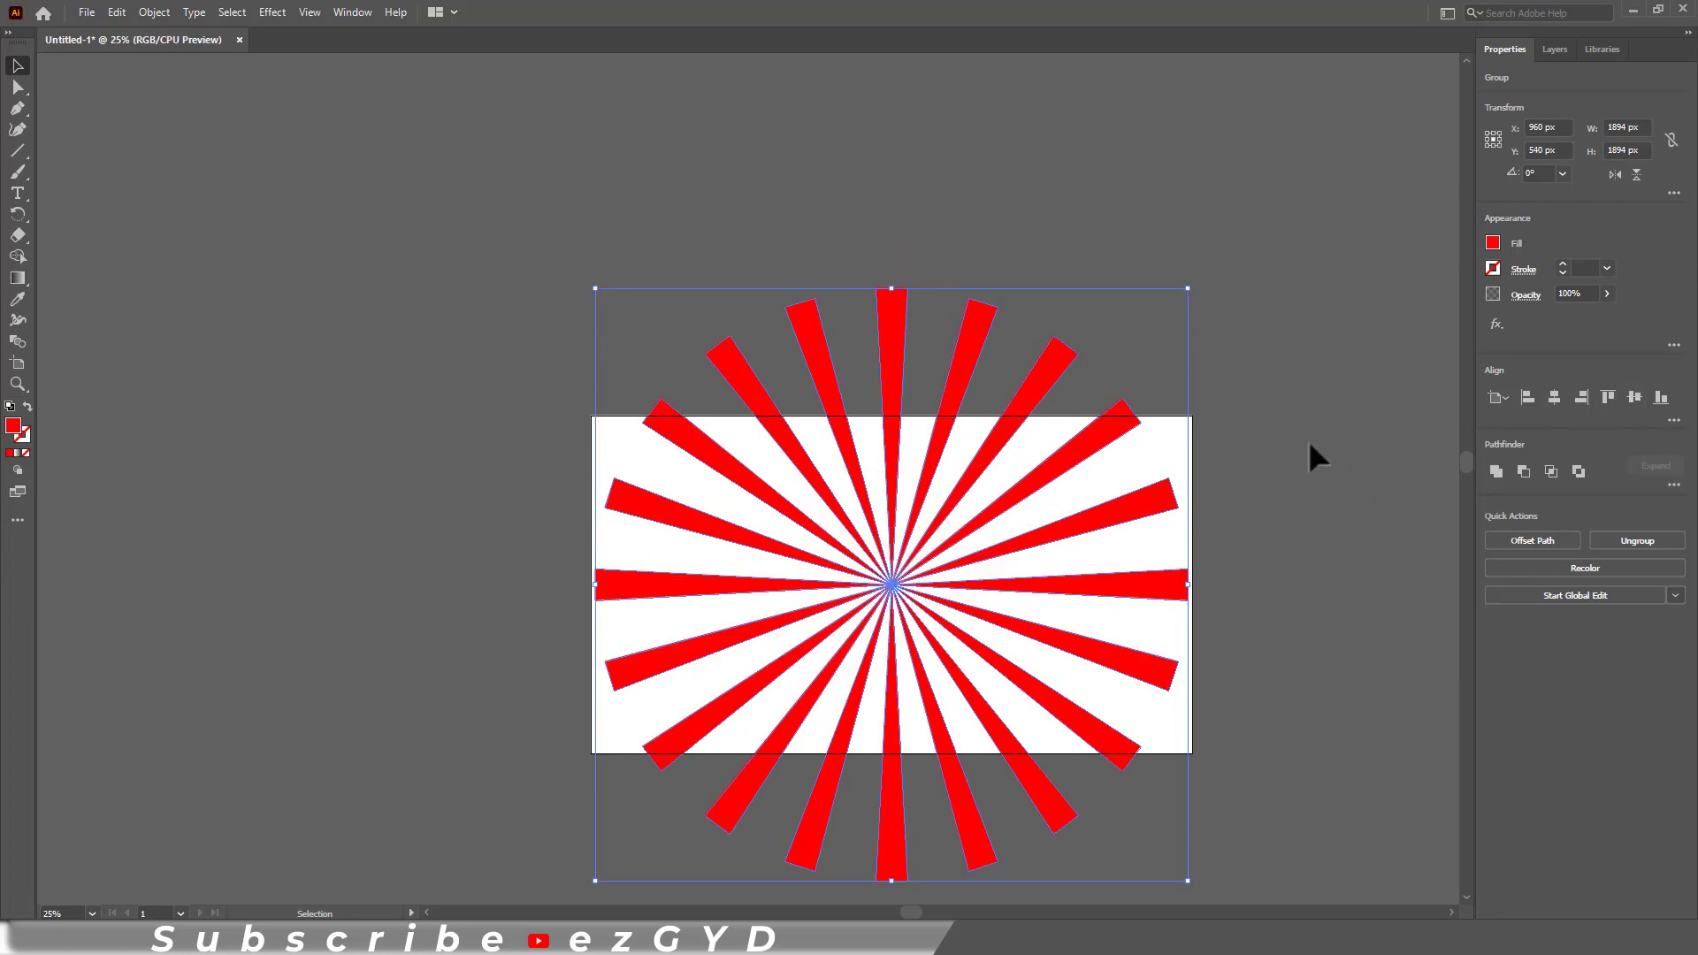
click(1314, 469)
key(ctrl+0)
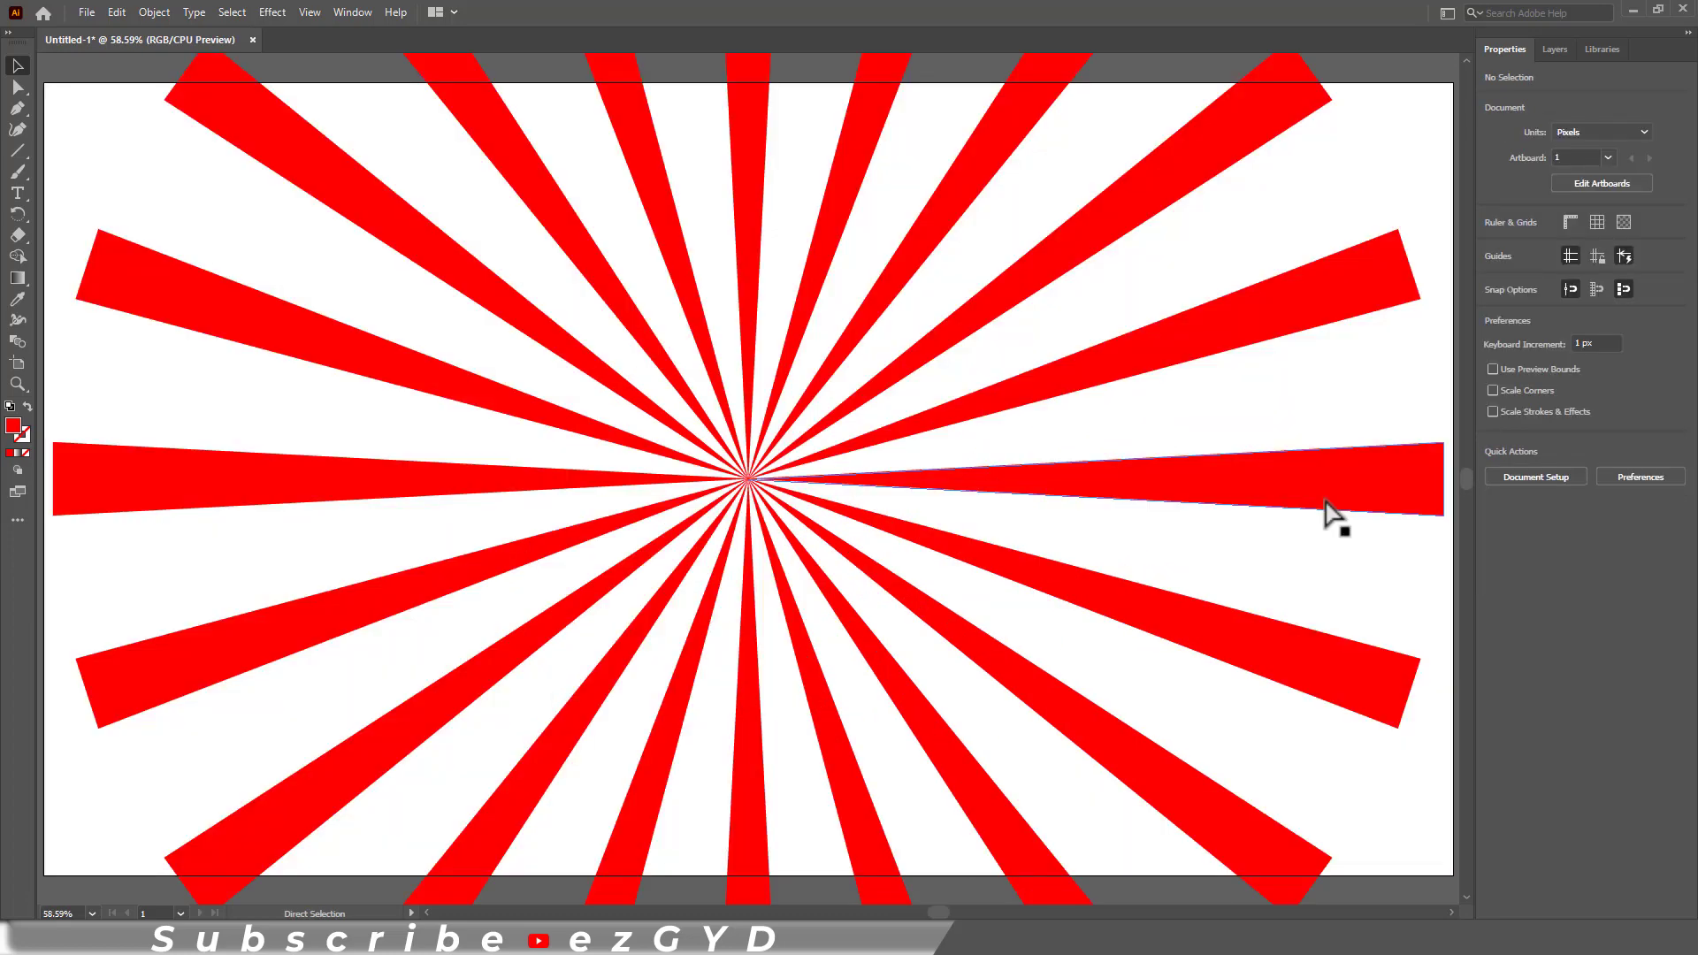
Scale the ray group up proportionally from its center so every ray extends past the artboard's edges and corners.
key(ctrl+minus)
key(ctrl+minus)
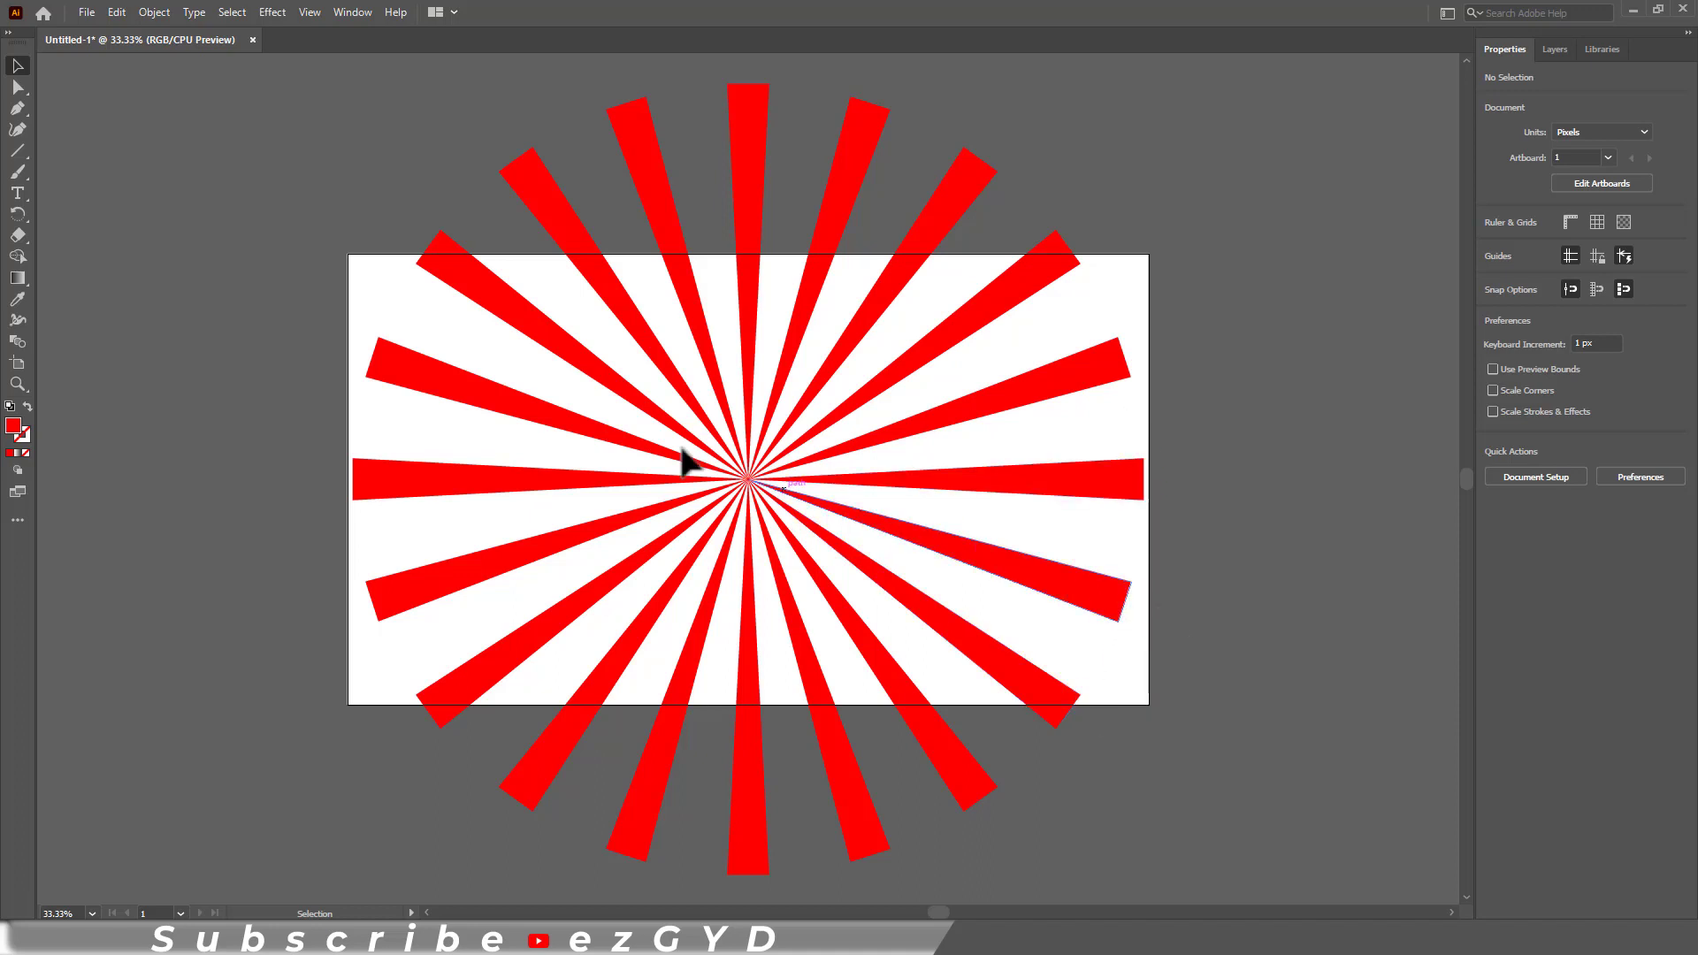
click(440, 354)
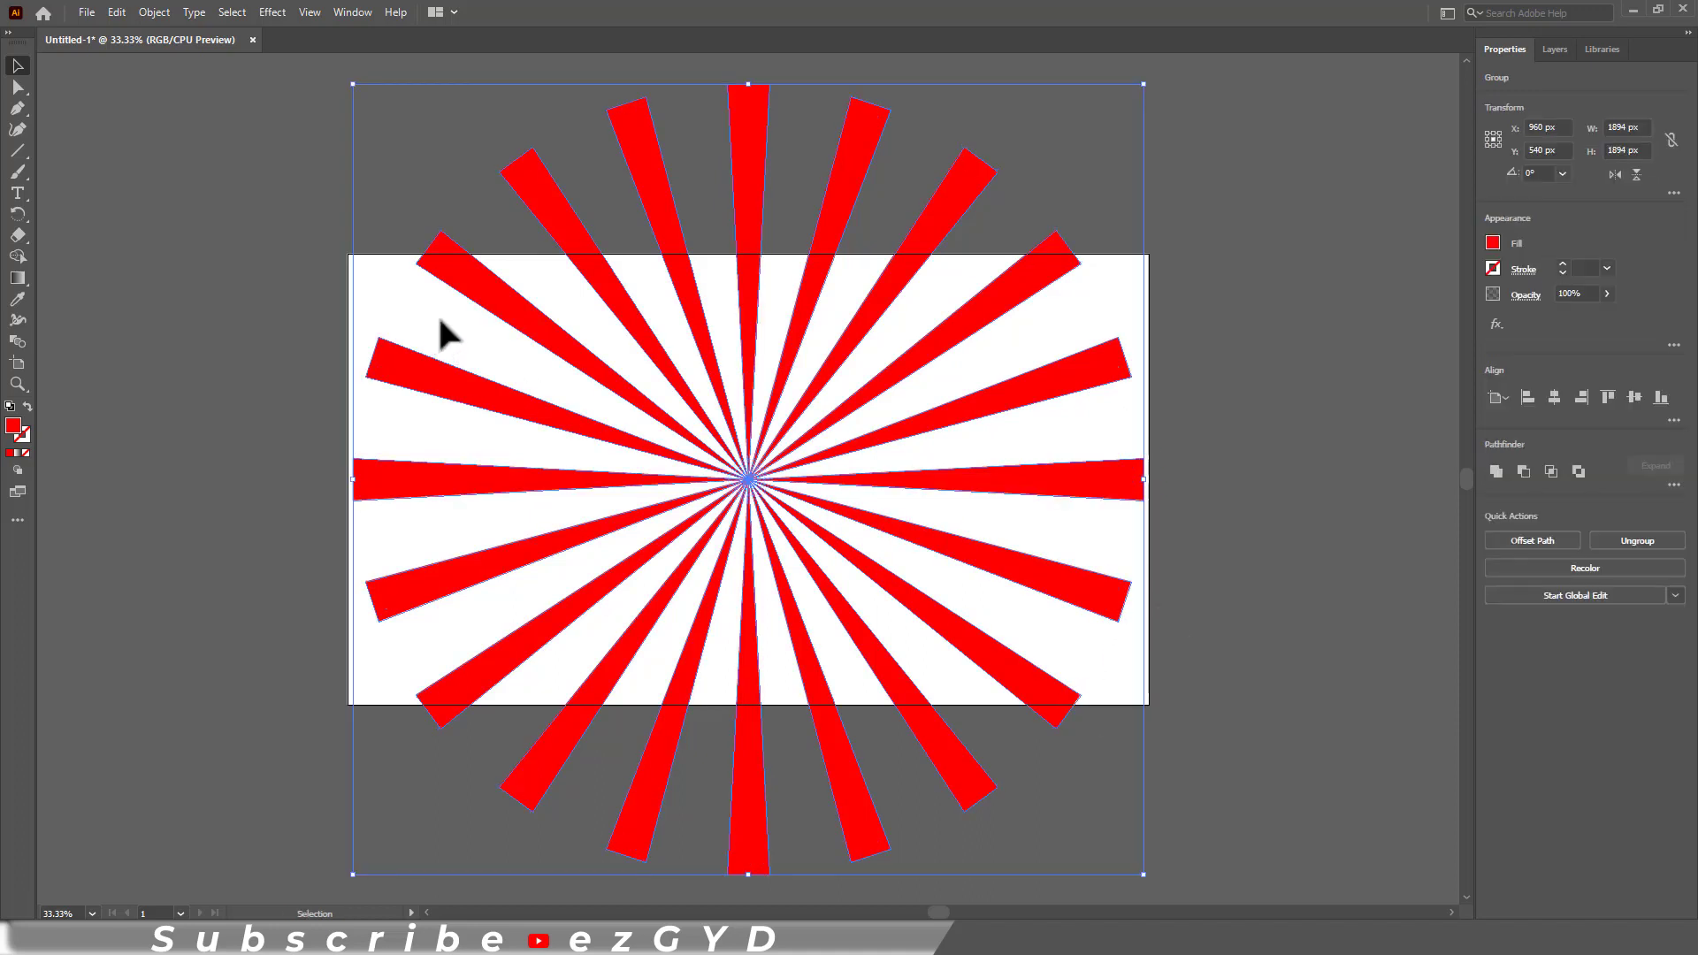
key(ctrl+minus)
key(ctrl+minus)
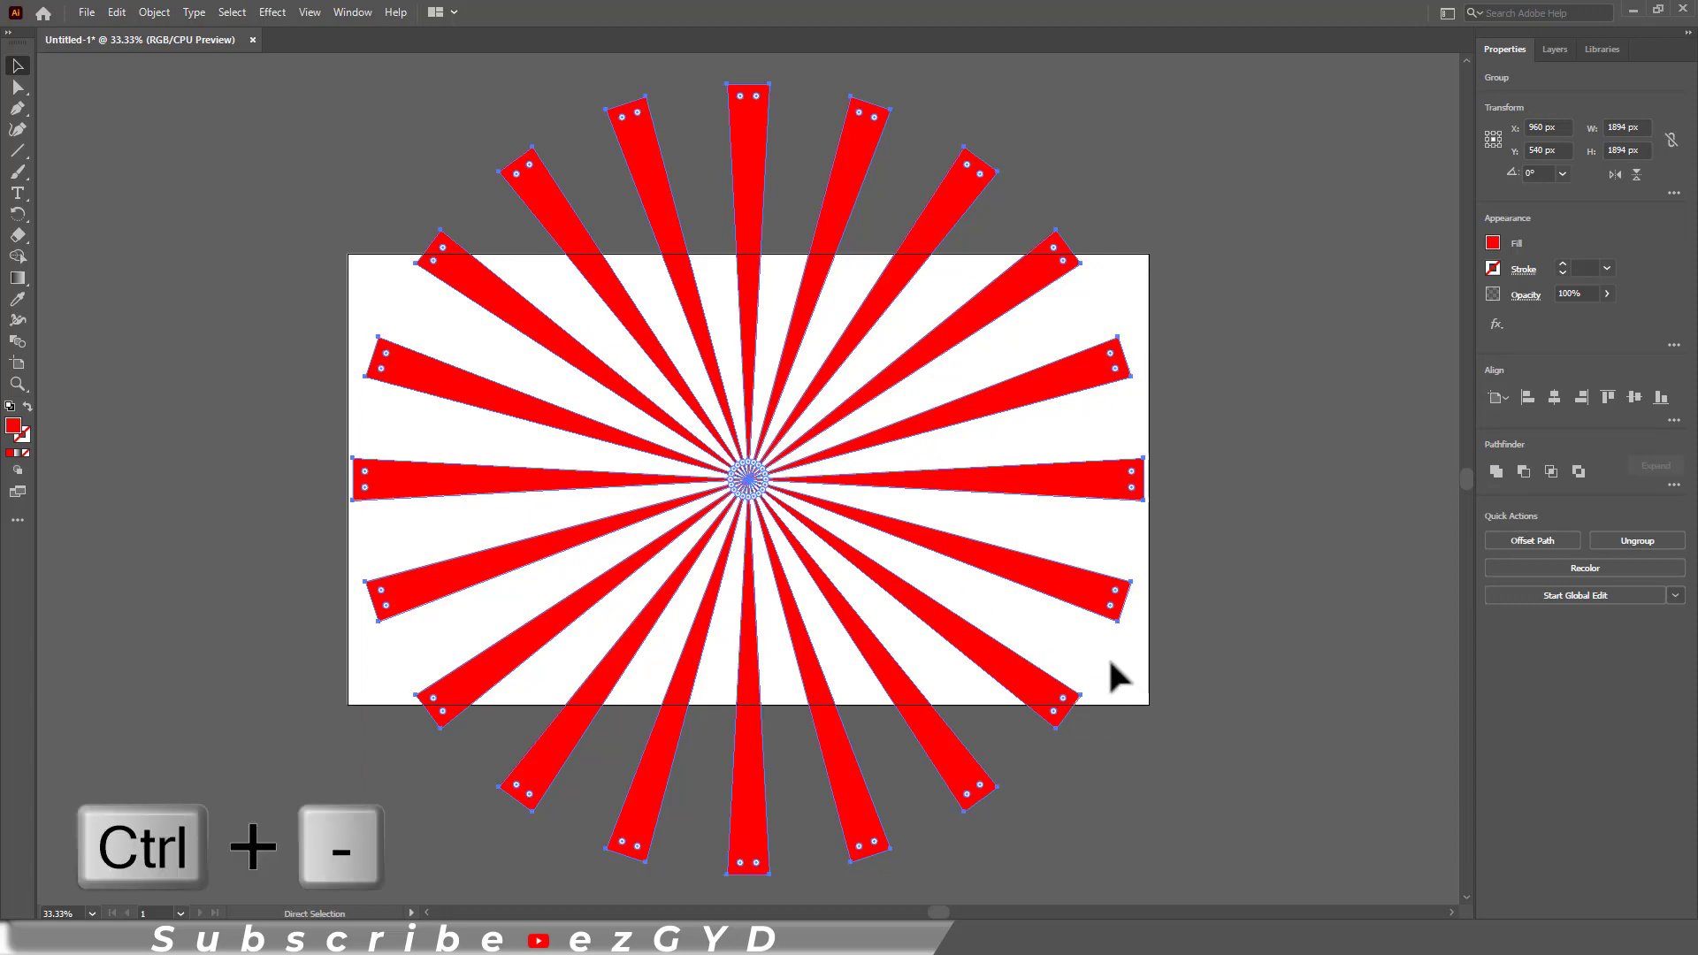
drag(957, 683, 1049, 743)
key(shift)
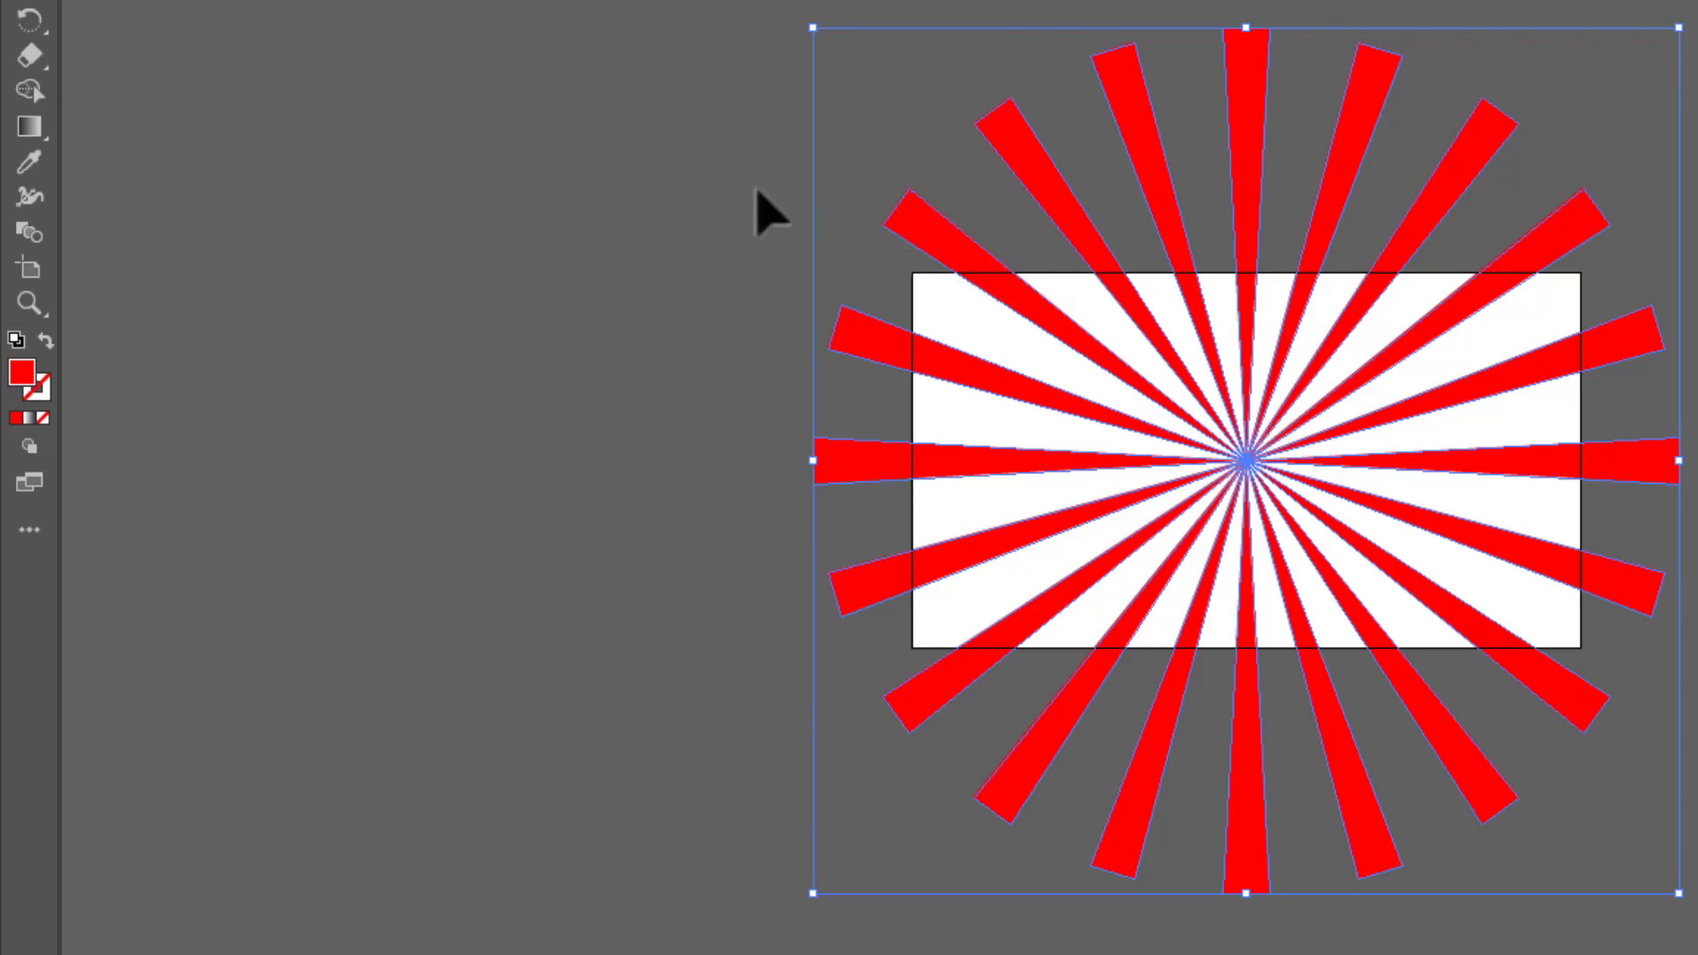
click(622, 171)
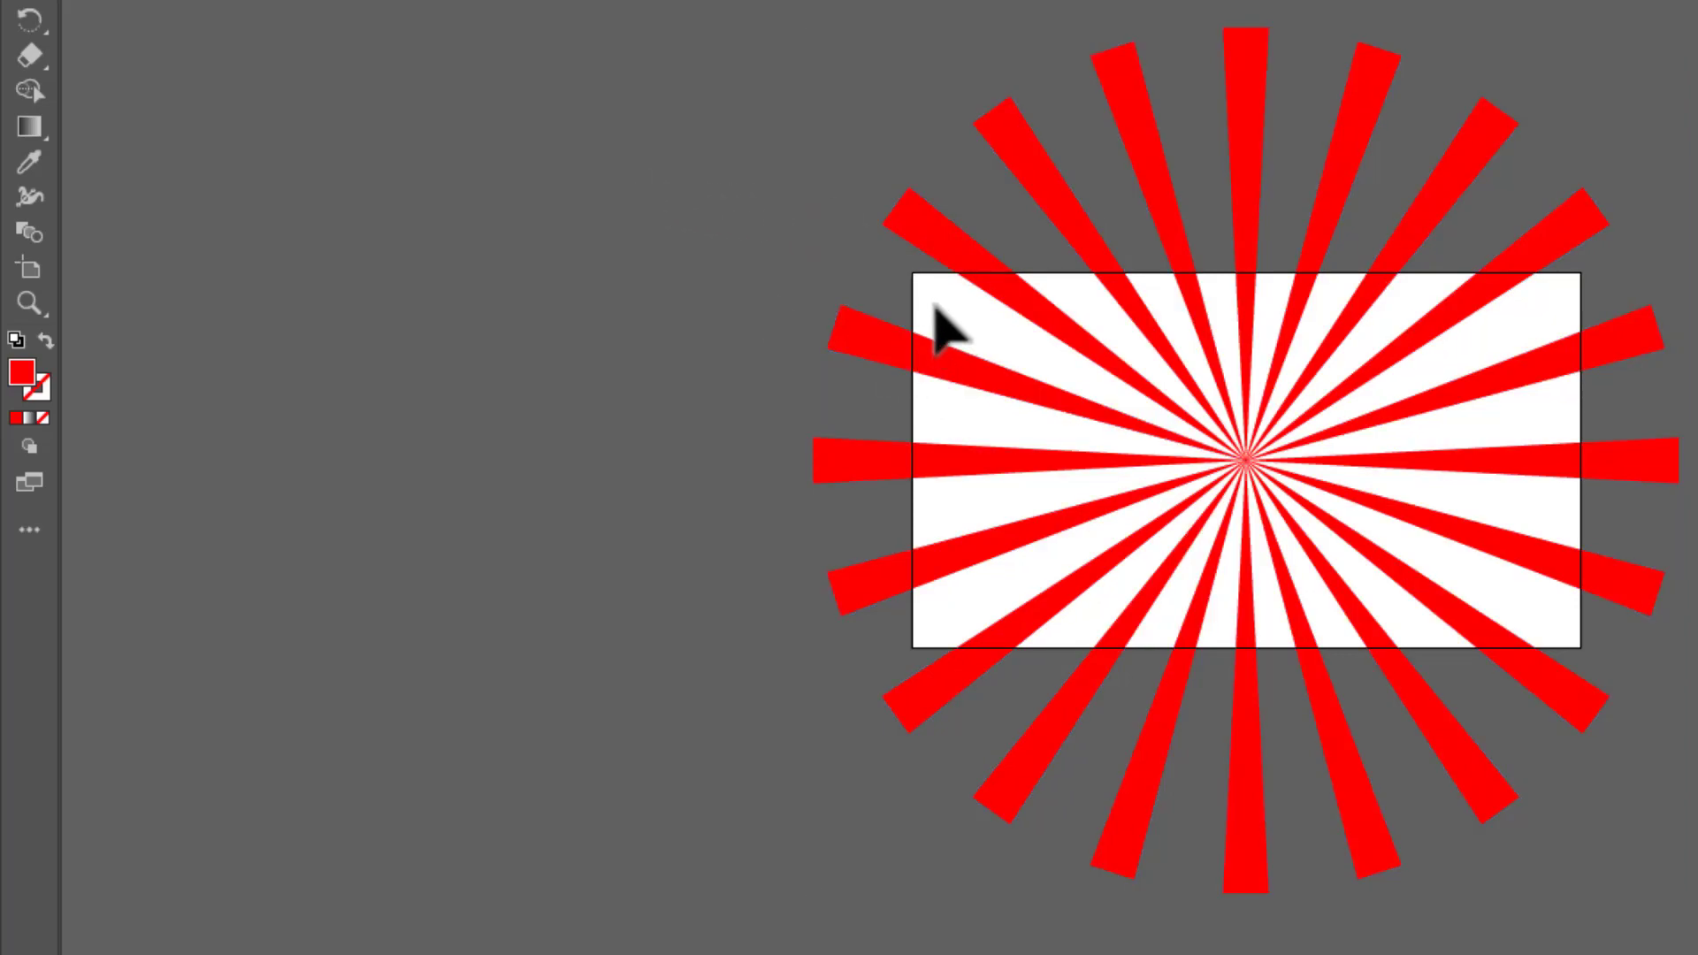
key(ctrl+a)
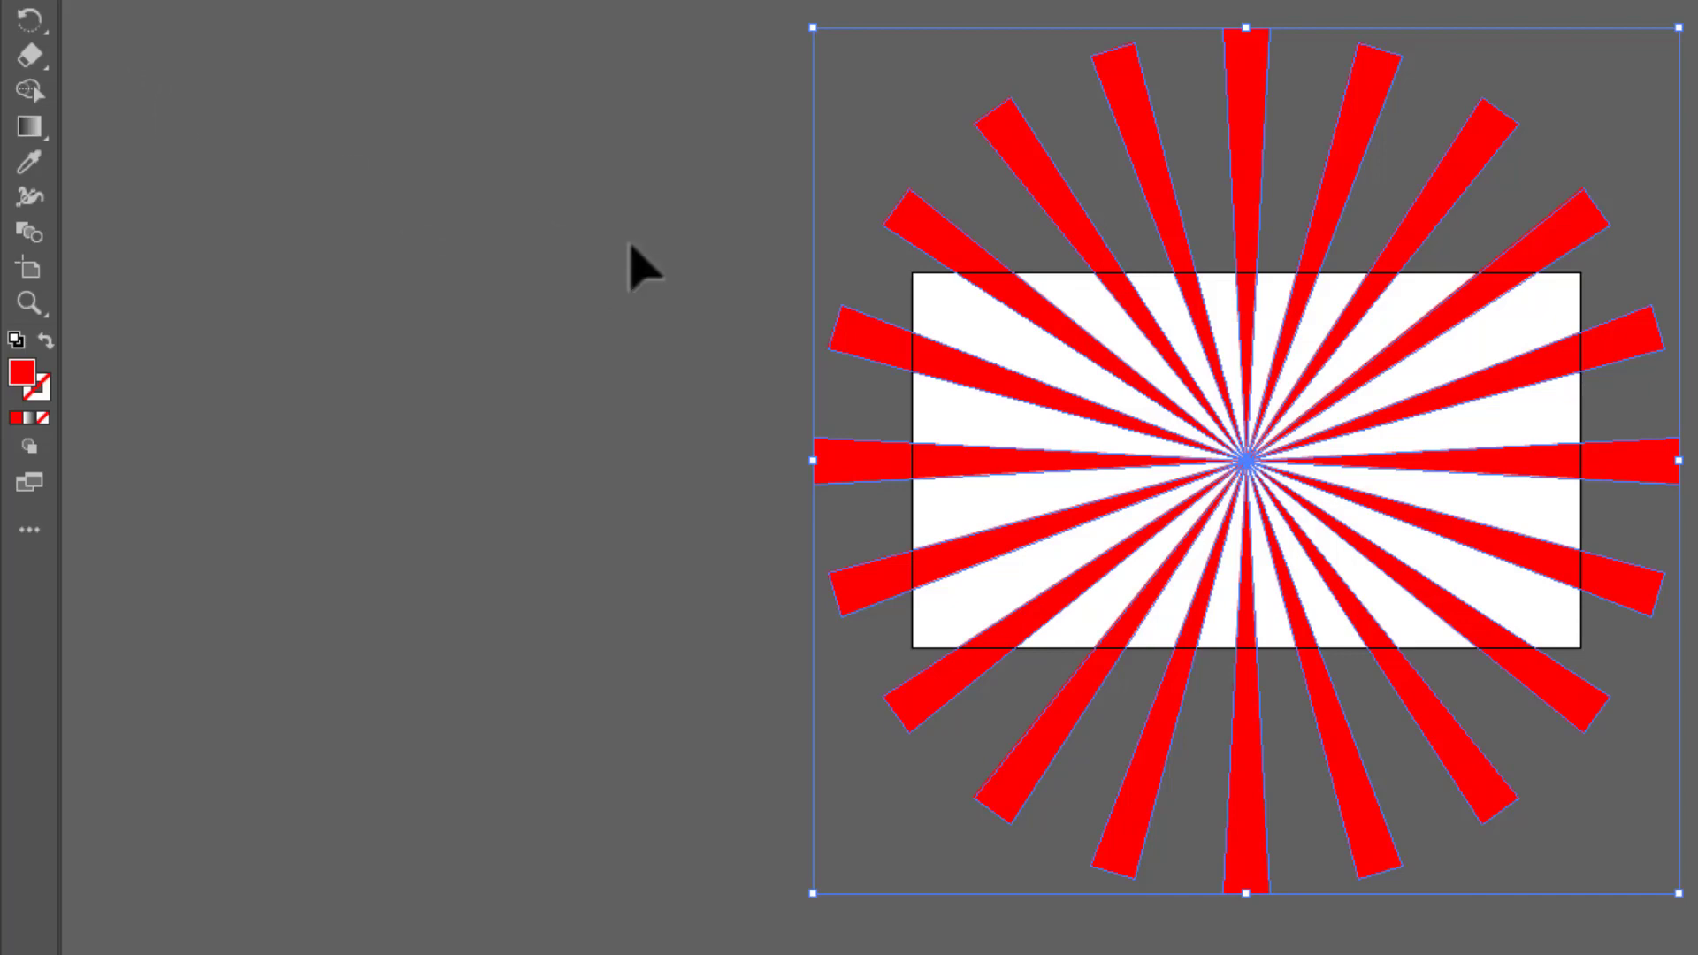
click(22, 95)
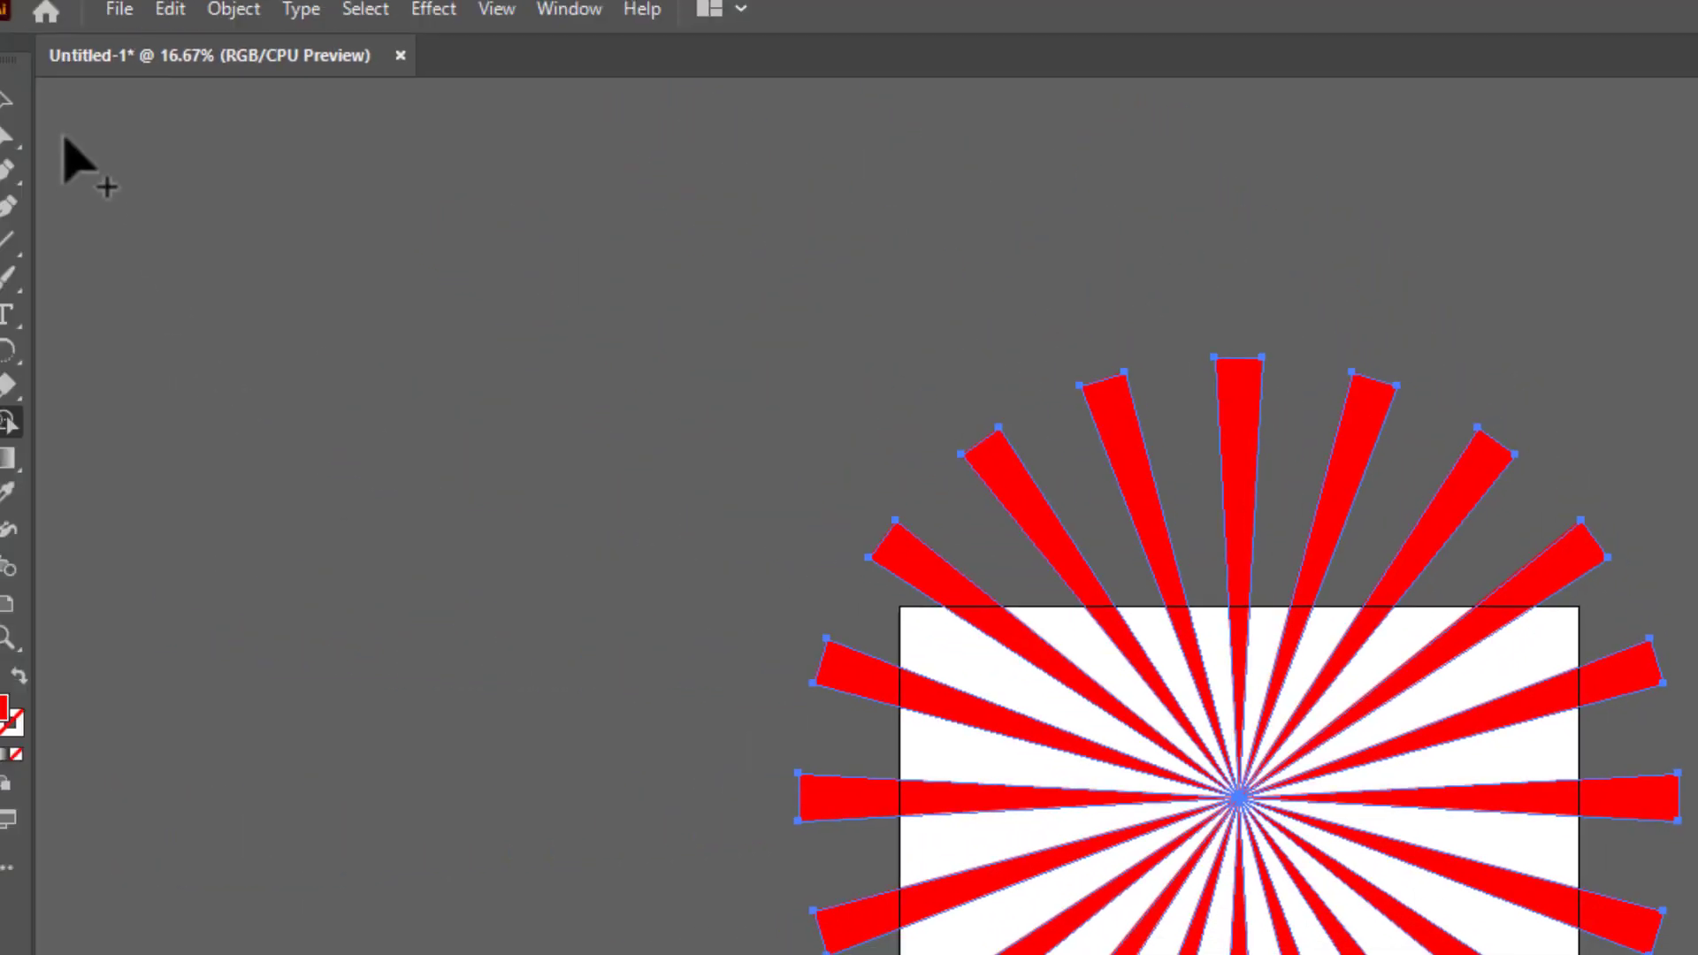
click(33, 104)
Unlock the locked white background rectangle.
click(274, 237)
click(256, 20)
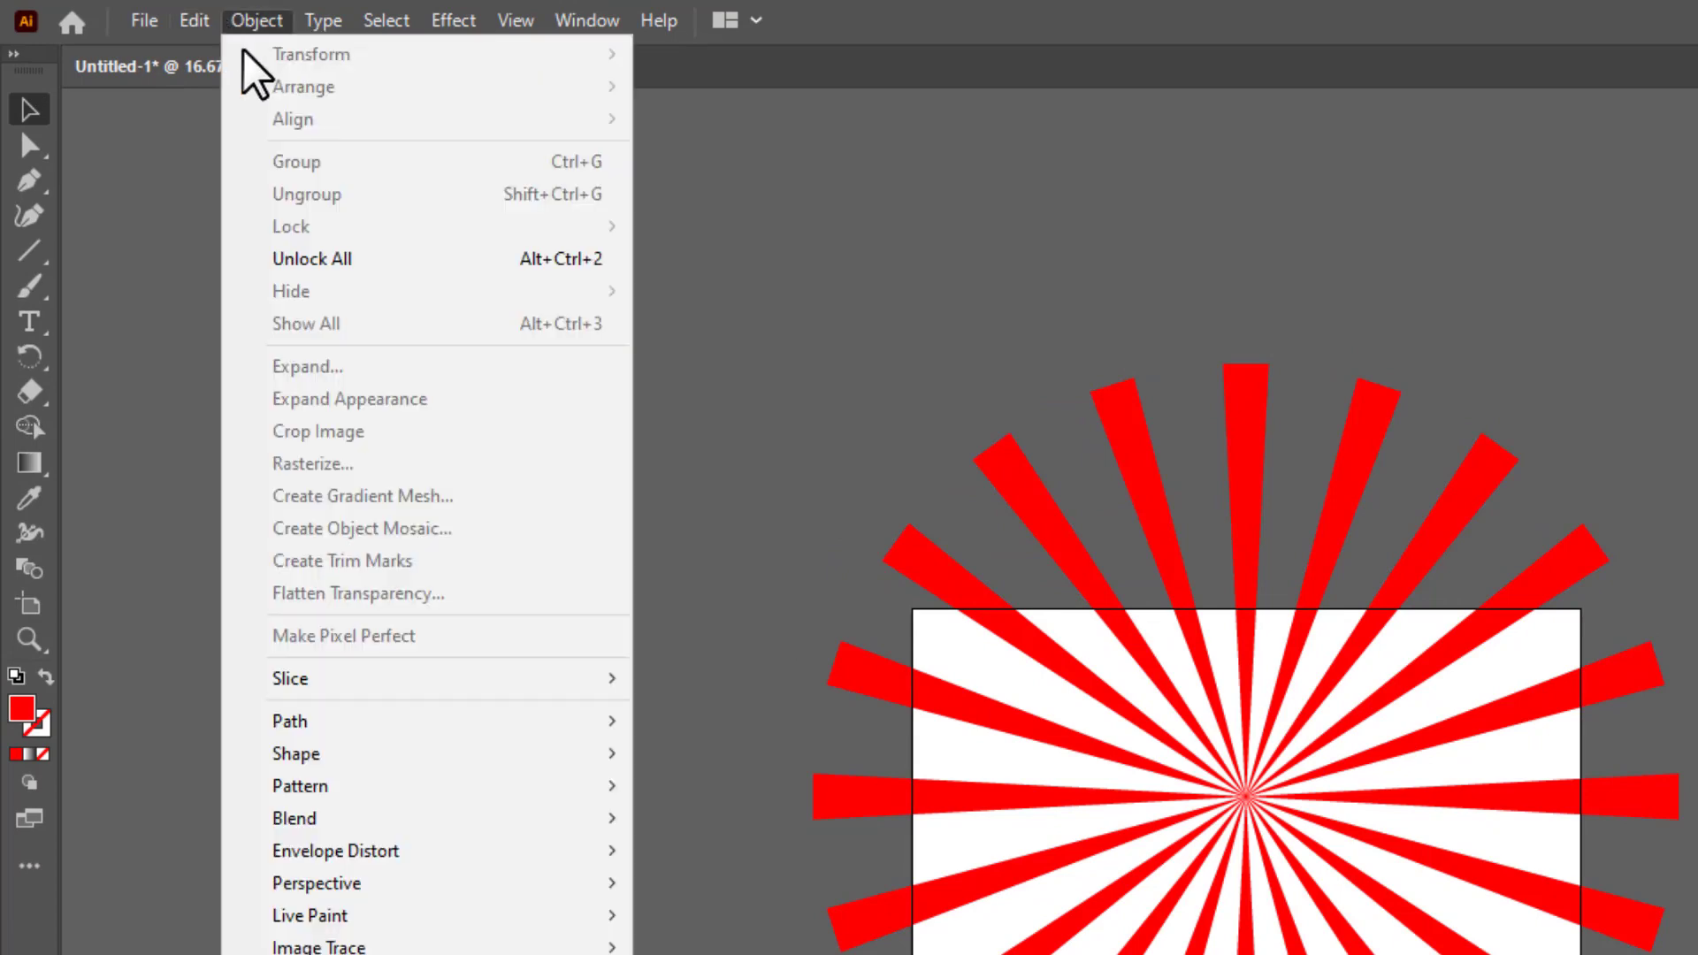
click(331, 258)
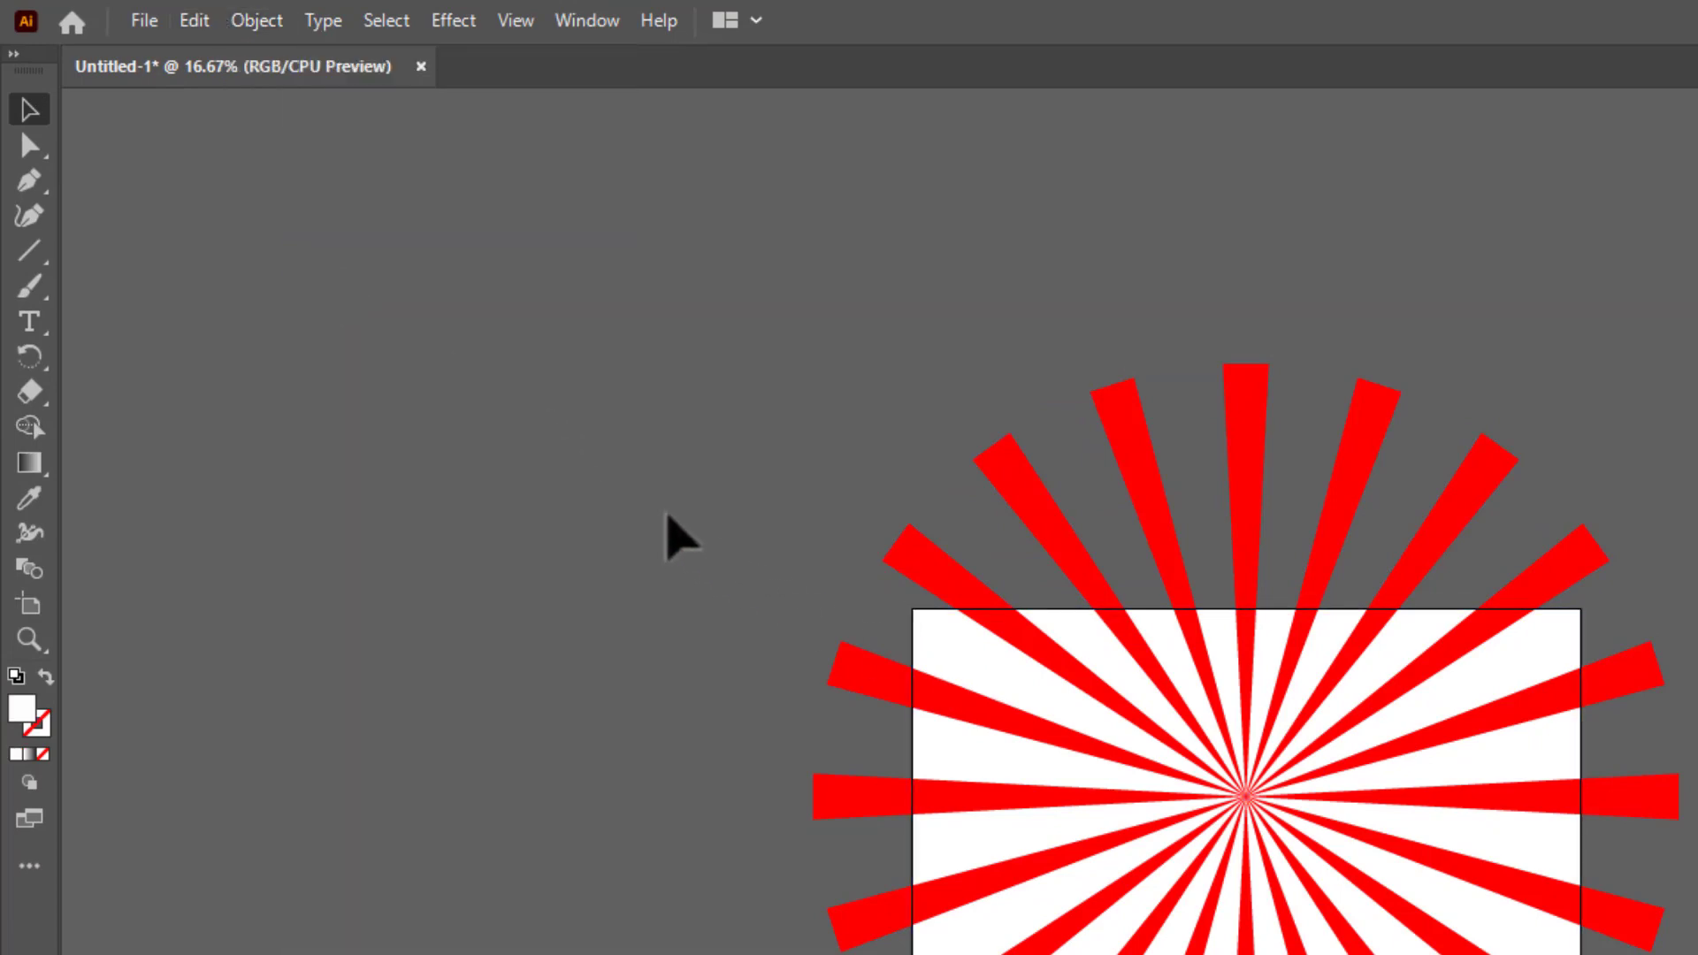
Remove all ray portions outside the white rectangle with the Shape Builder tool, using both the rays and the rectangle.
key(ctrl+a)
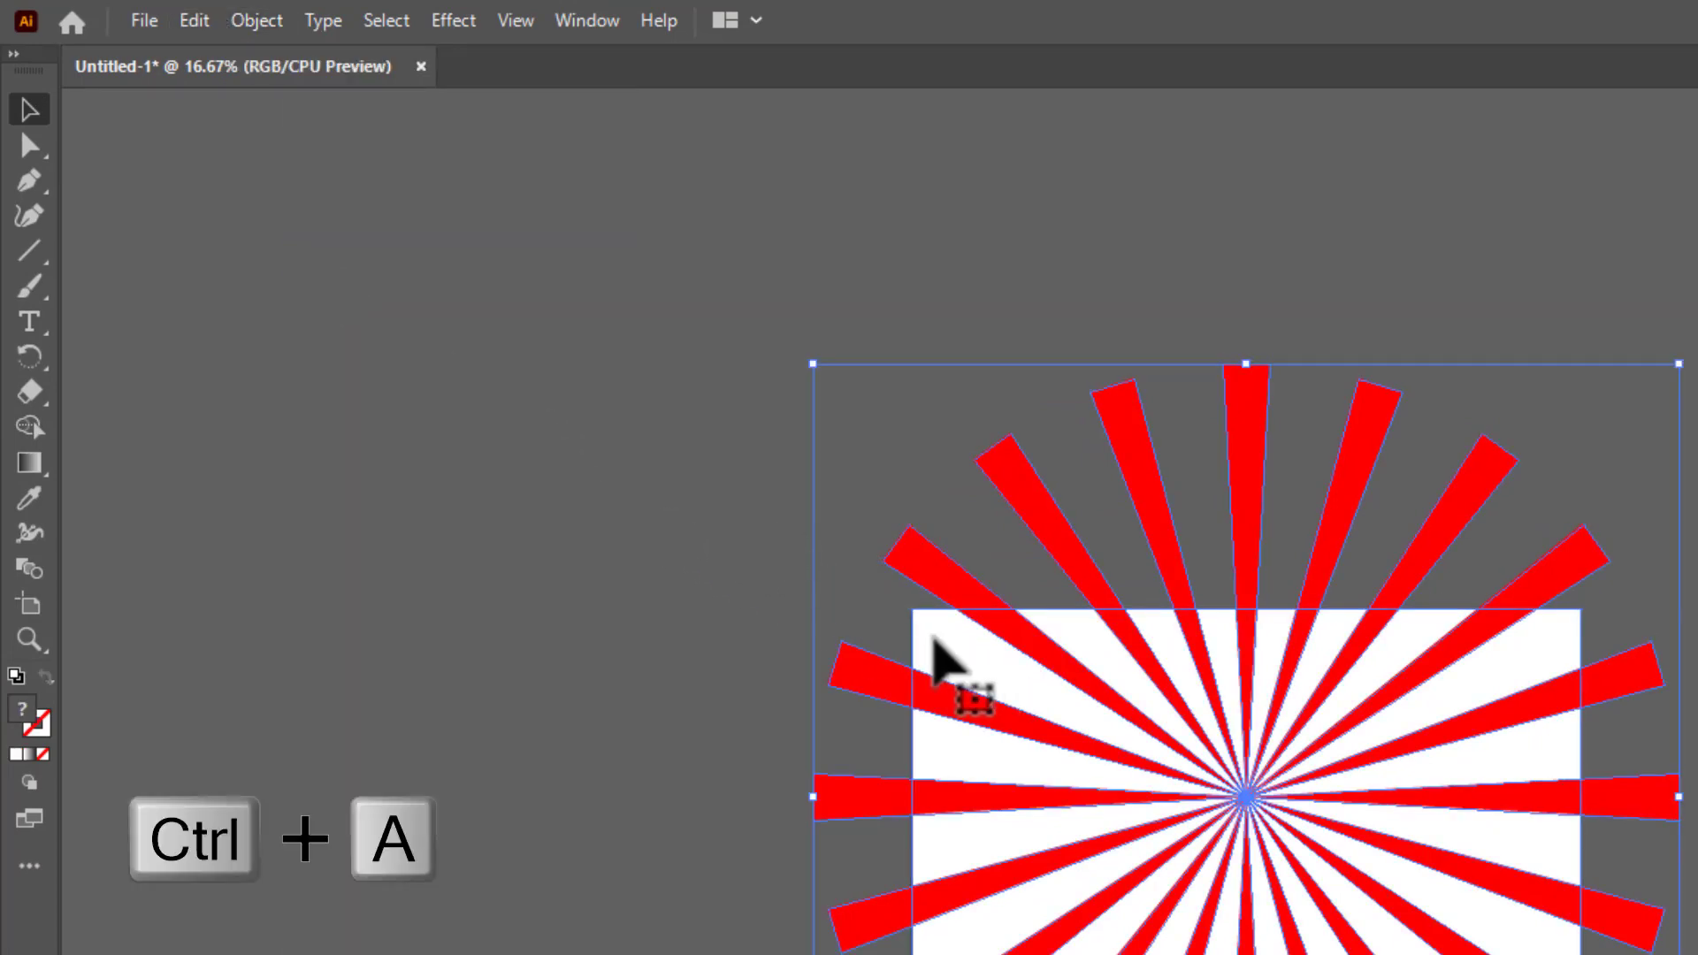
click(29, 424)
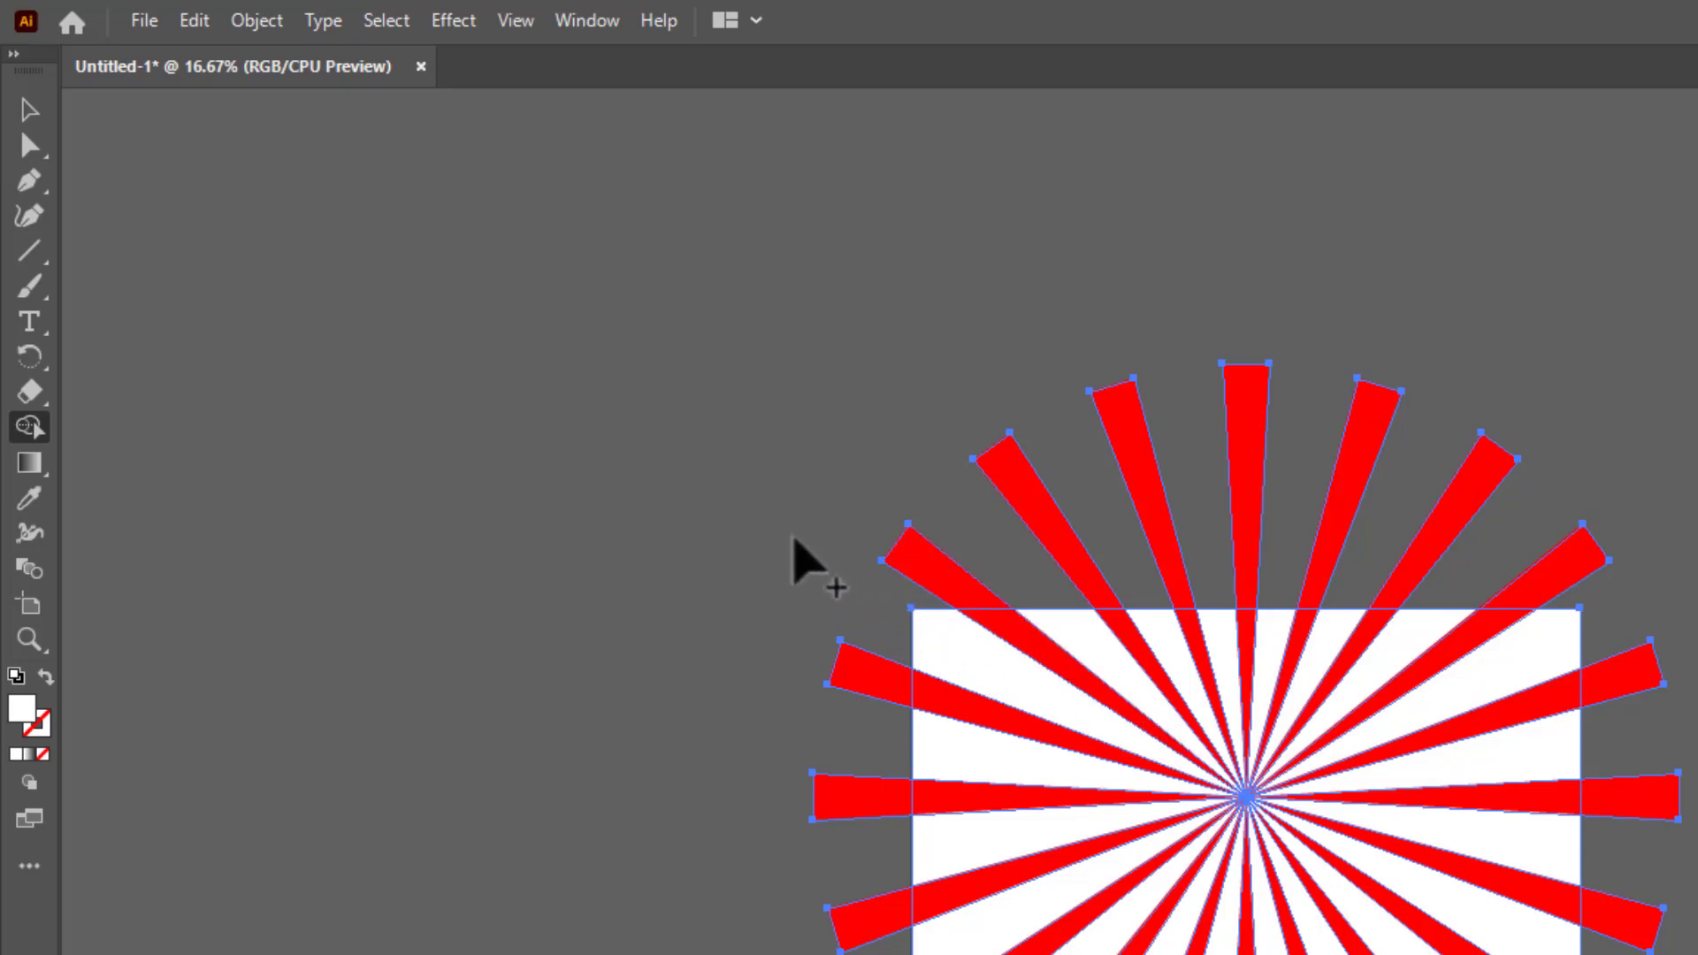
key(alt)
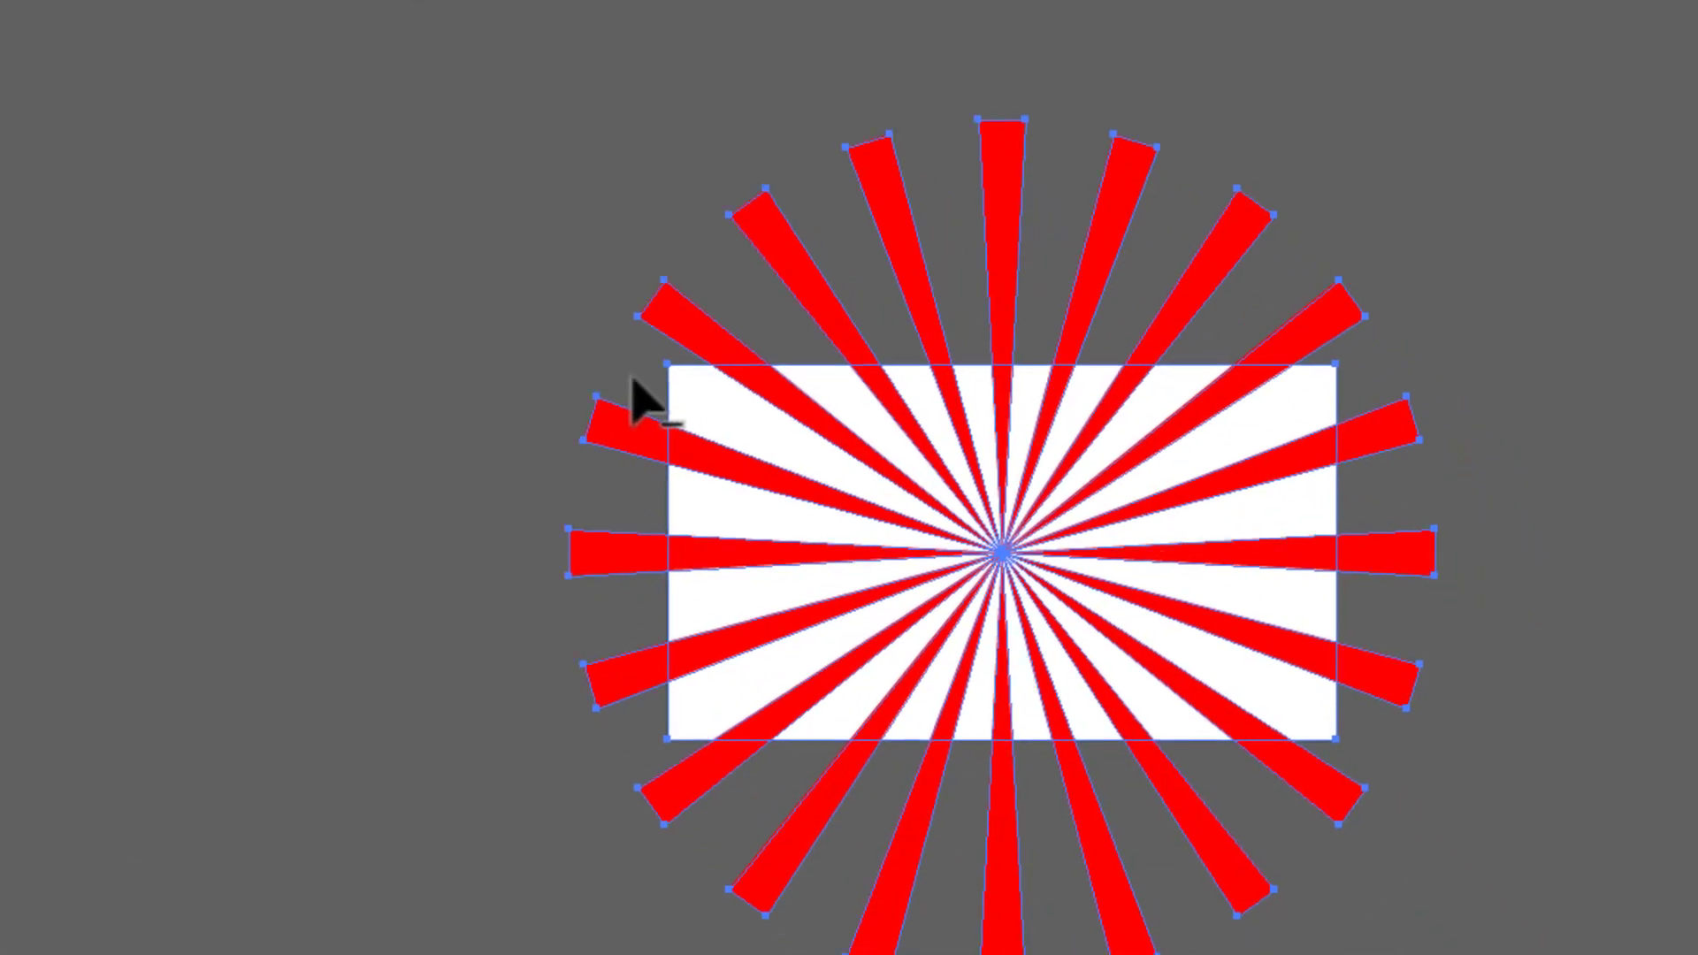
drag(878, 619, 848, 742)
mouse_move(537, 429)
mouse_down()
mouse_move(541, 555)
mouse_move(593, 711)
mouse_move(1009, 884)
mouse_move(1186, 769)
mouse_move(1262, 746)
mouse_move(1296, 697)
mouse_move(1317, 489)
mouse_move(1303, 373)
mouse_up()
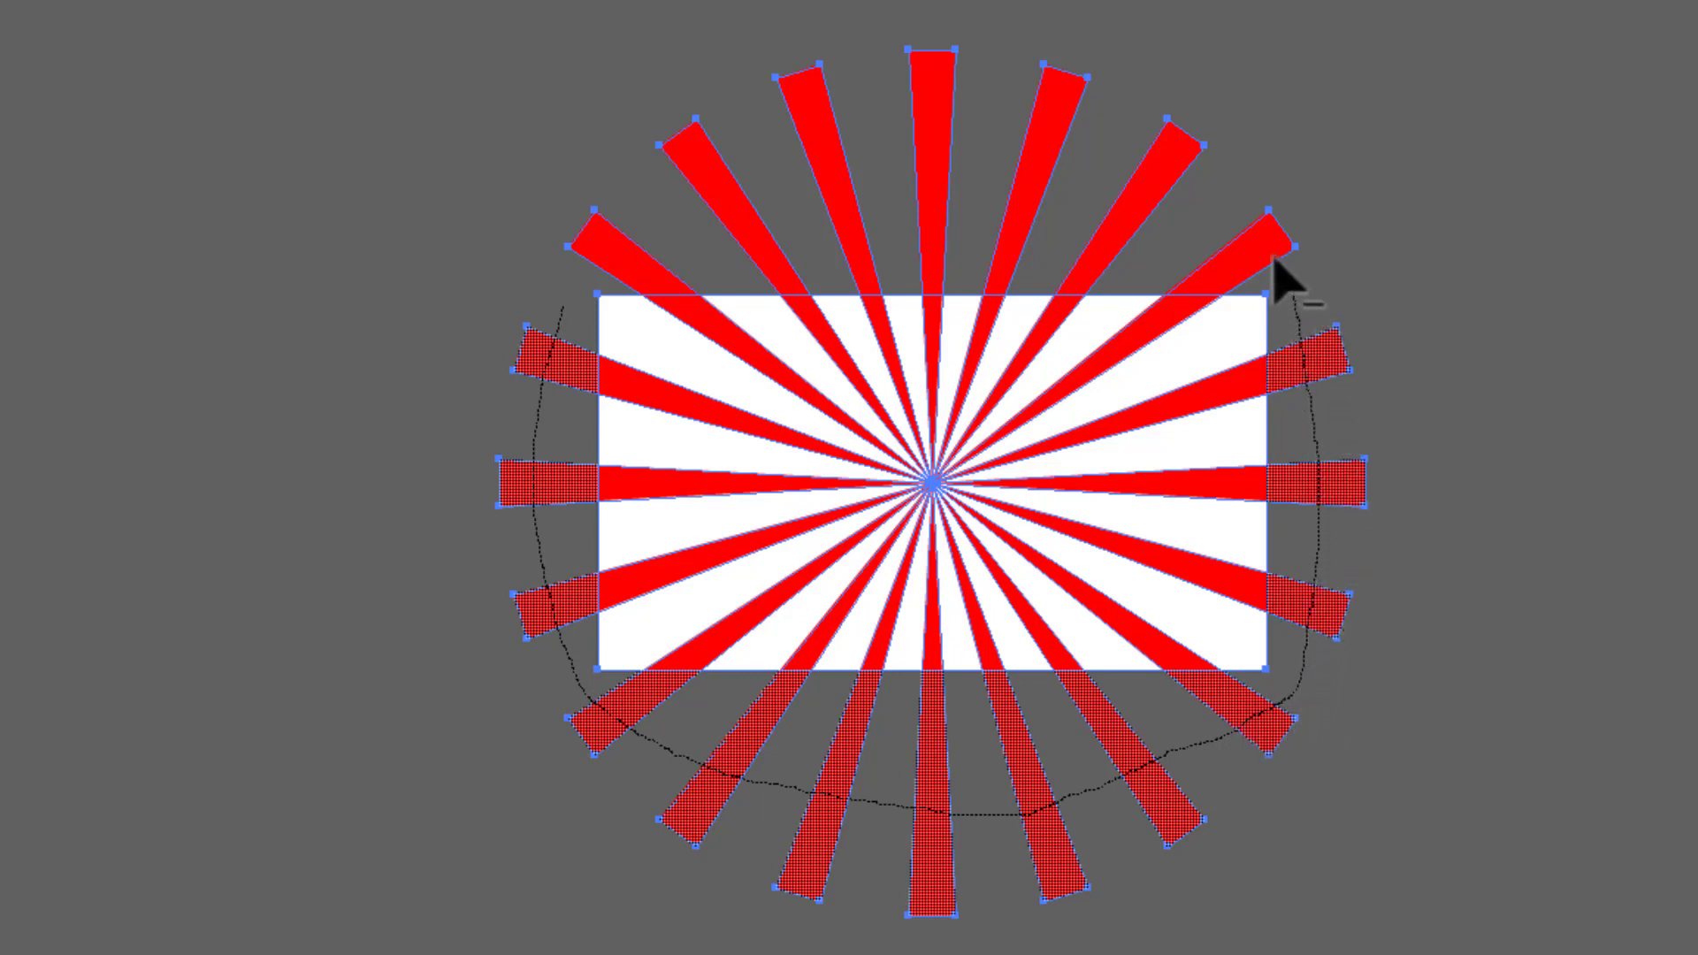
shift+click(766, 201)
shift+click(621, 270)
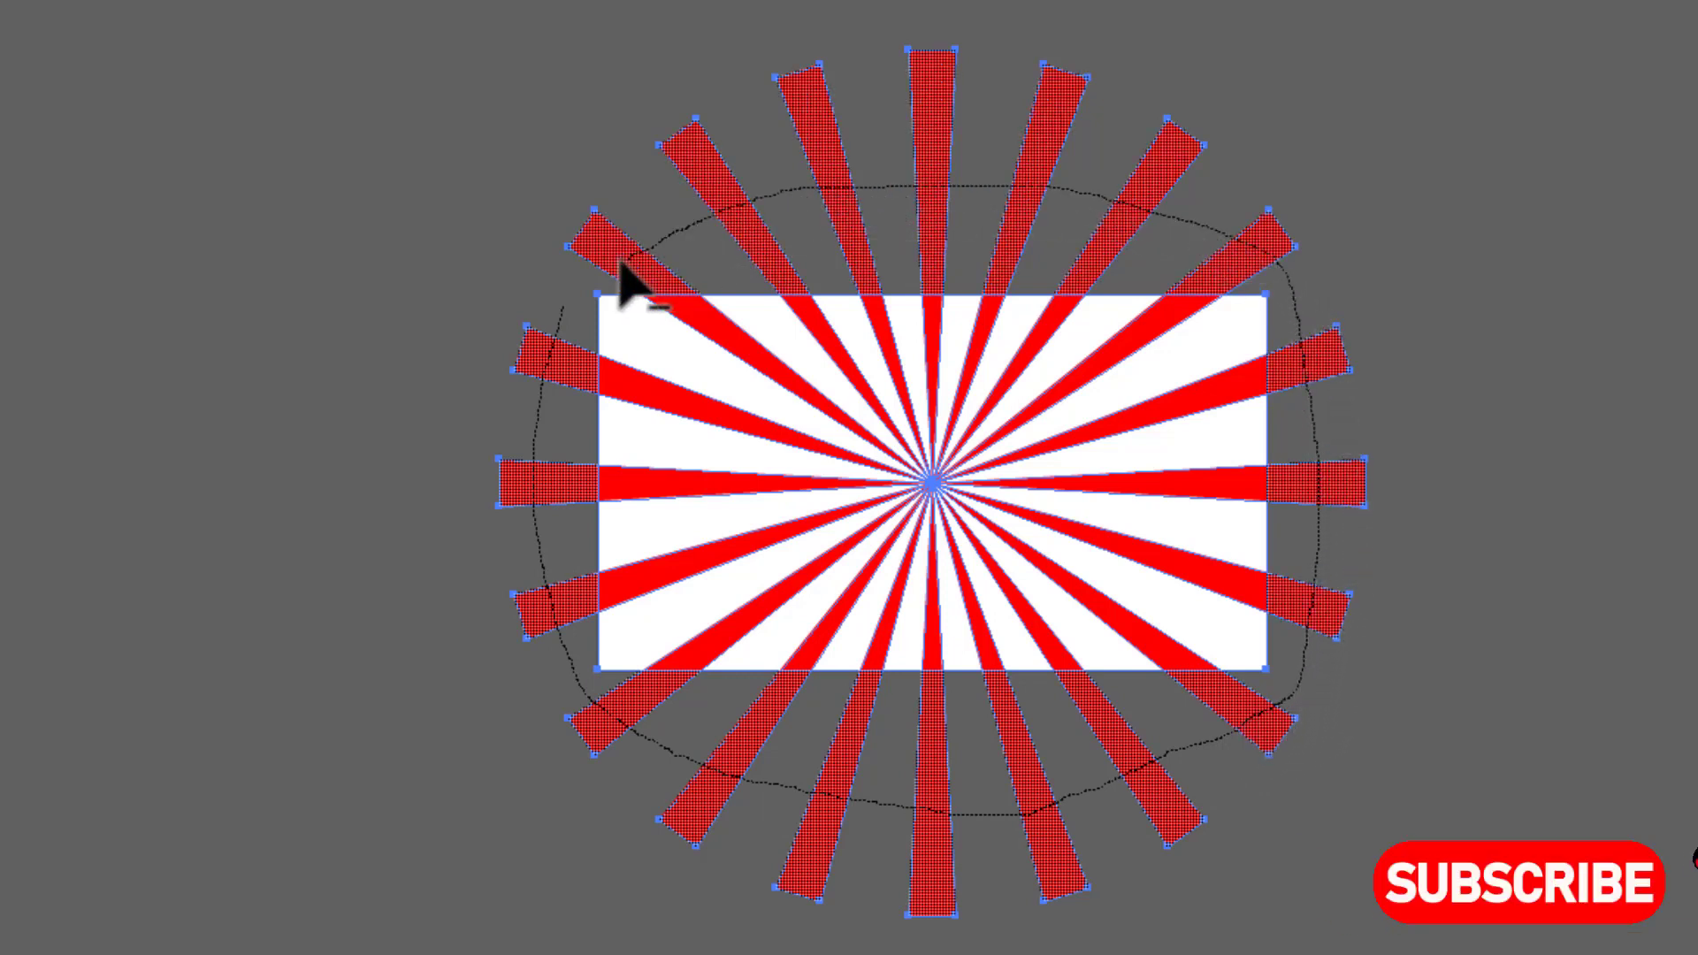
drag(620, 260, 610, 267)
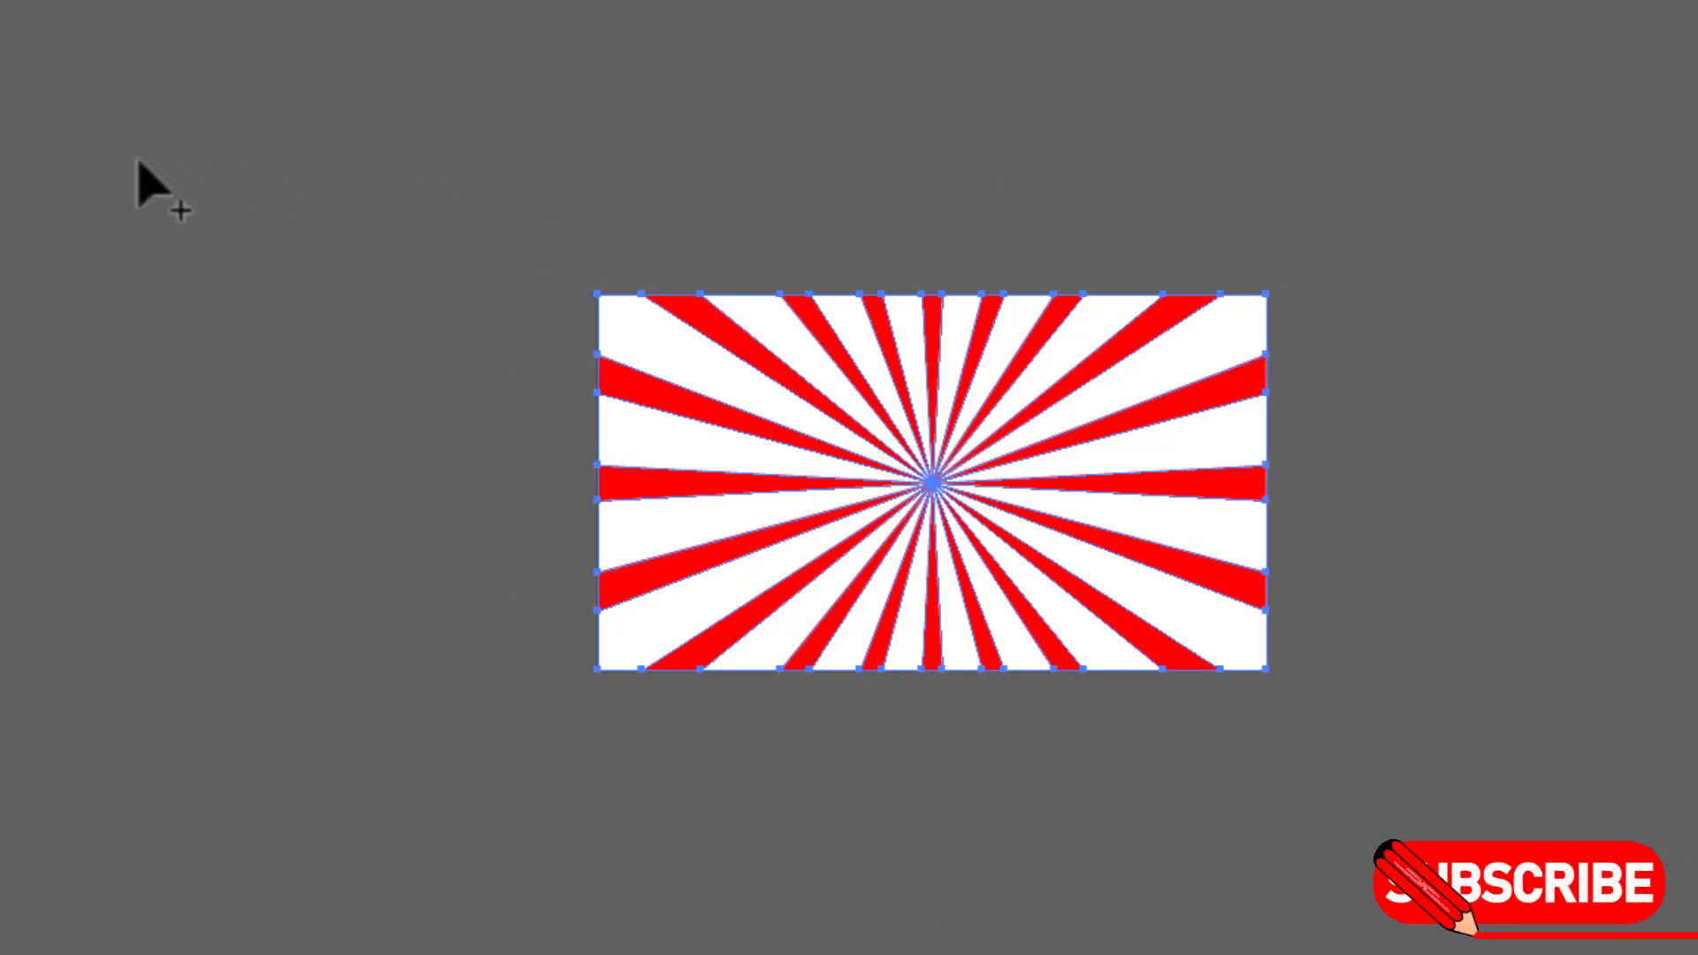
click(345, 148)
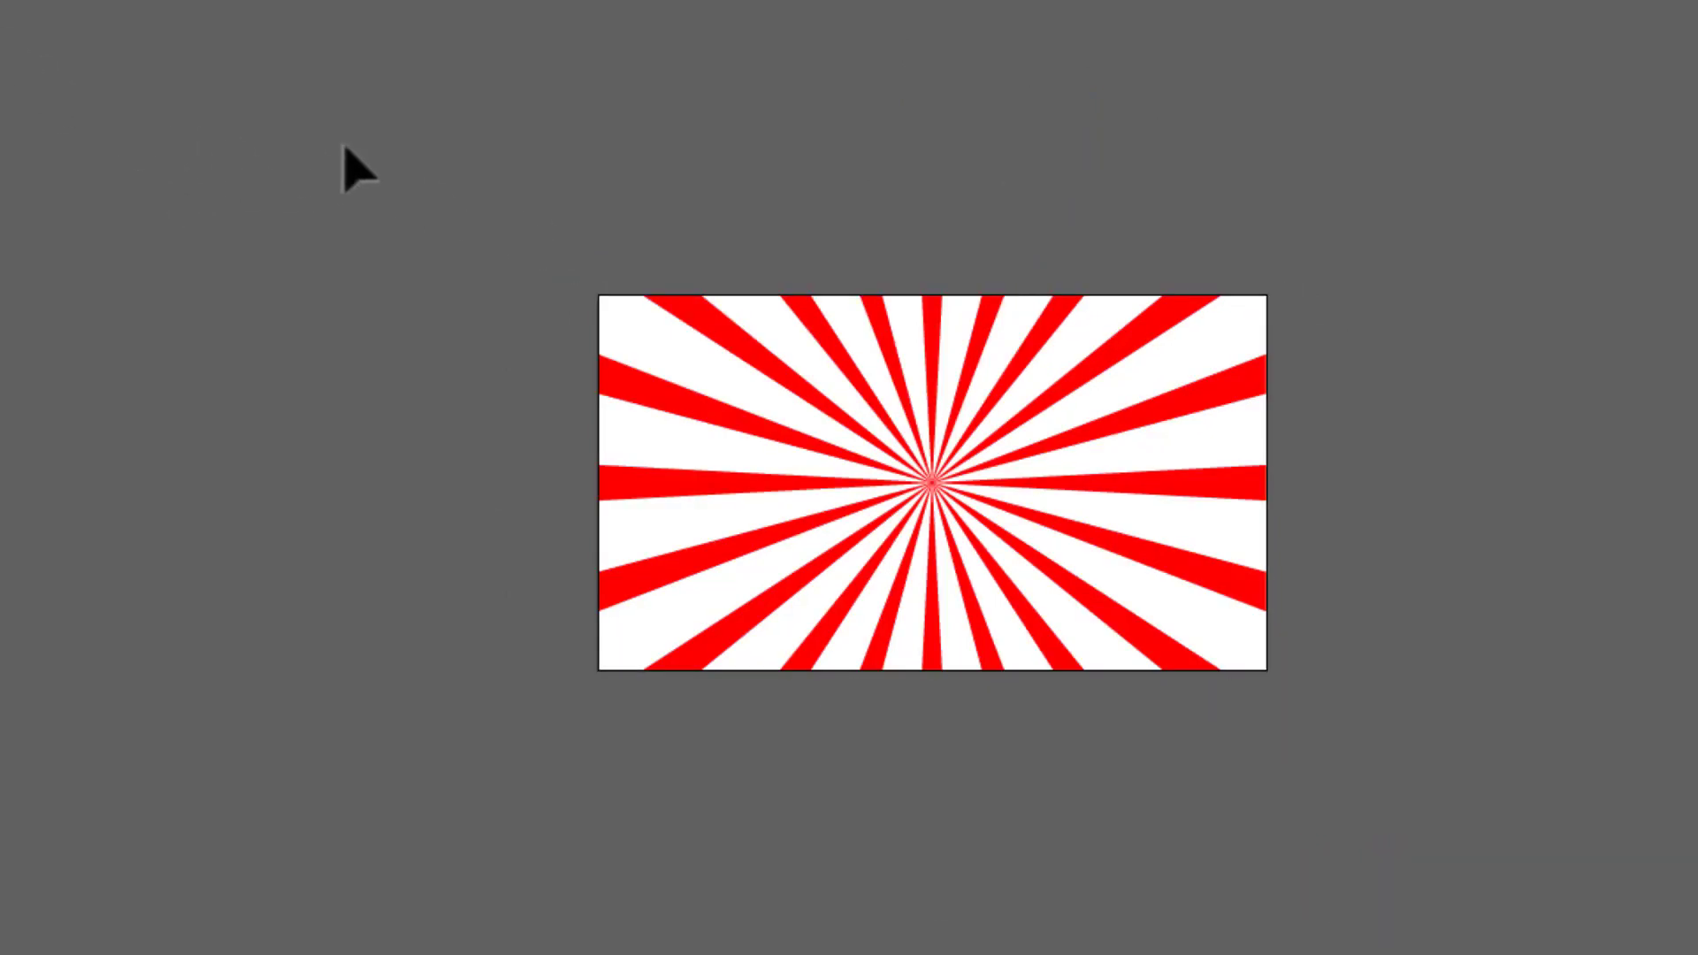
key(ctrl+0)
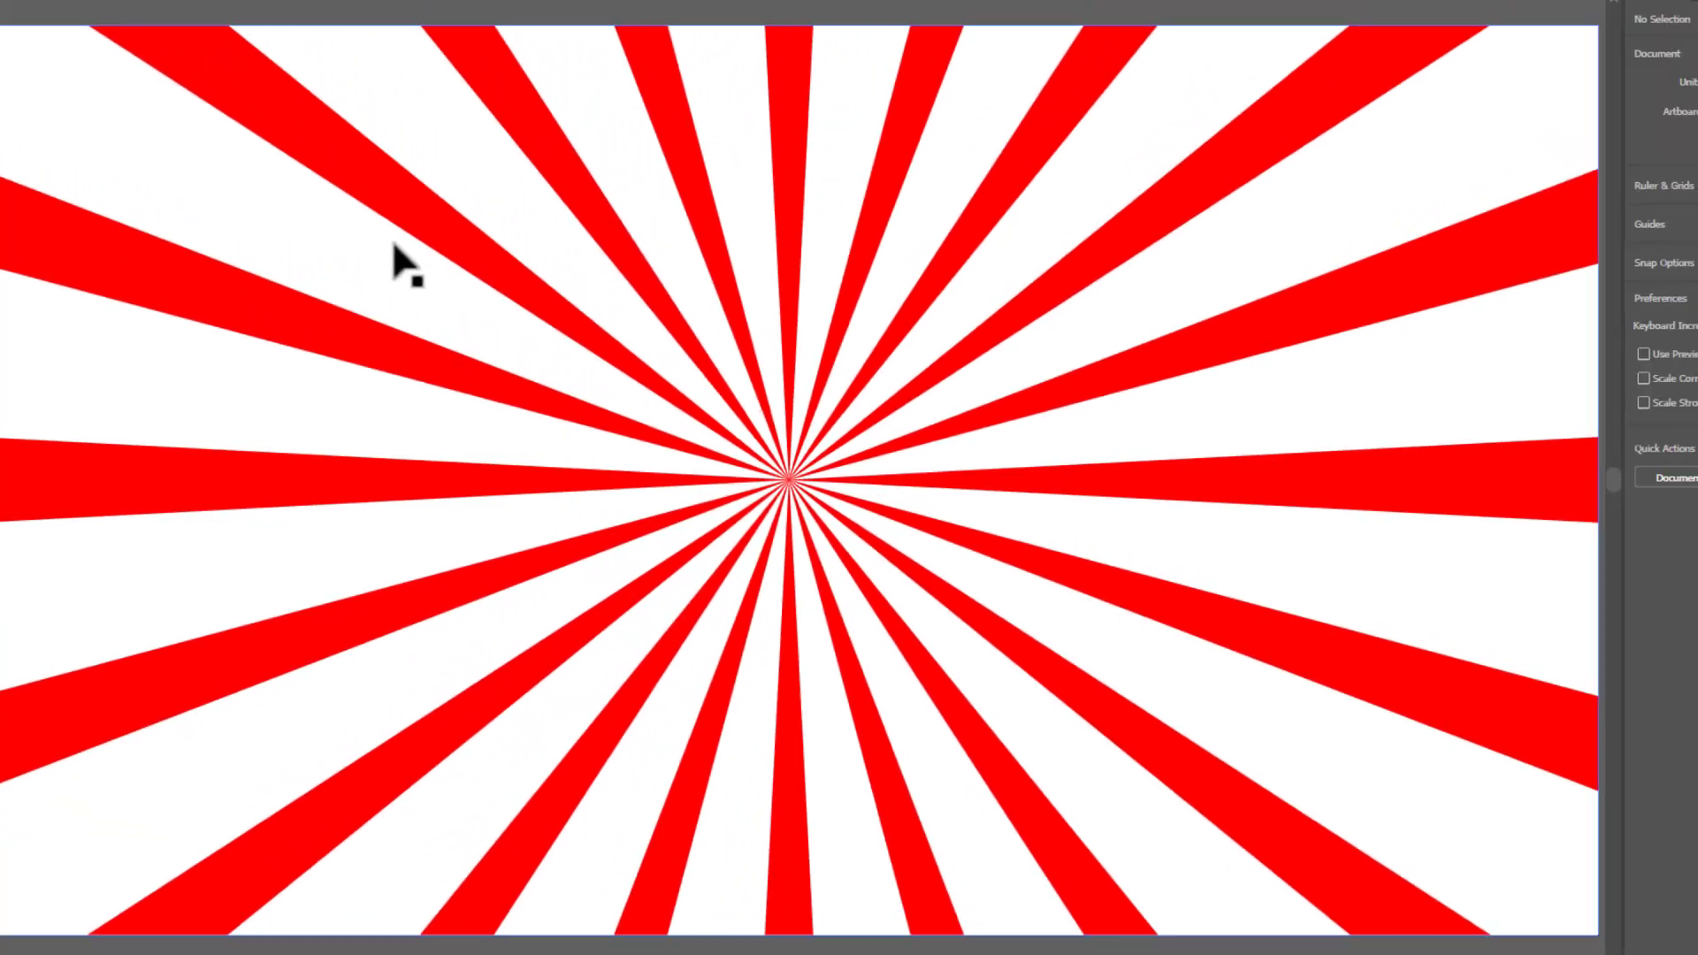
Change the fill of the white background rectangle to the orange swatch R=241 G=90 B=36.
key(ctrl+minus)
key(ctrl+minus)
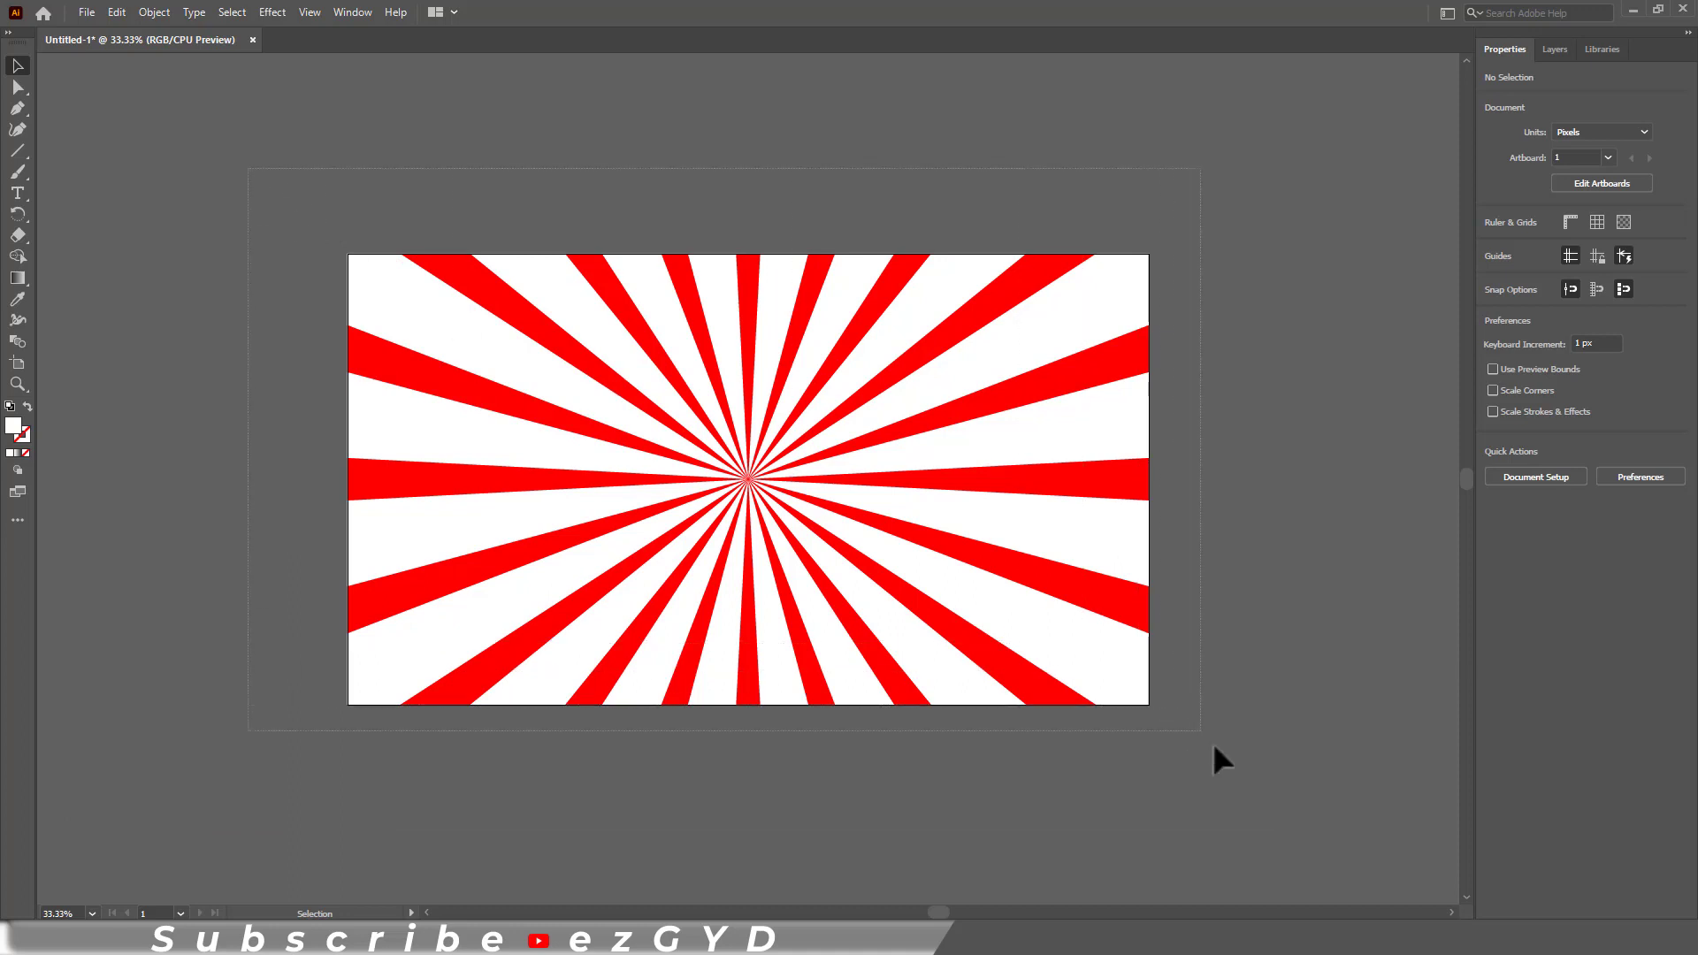
key(ctrl+a)
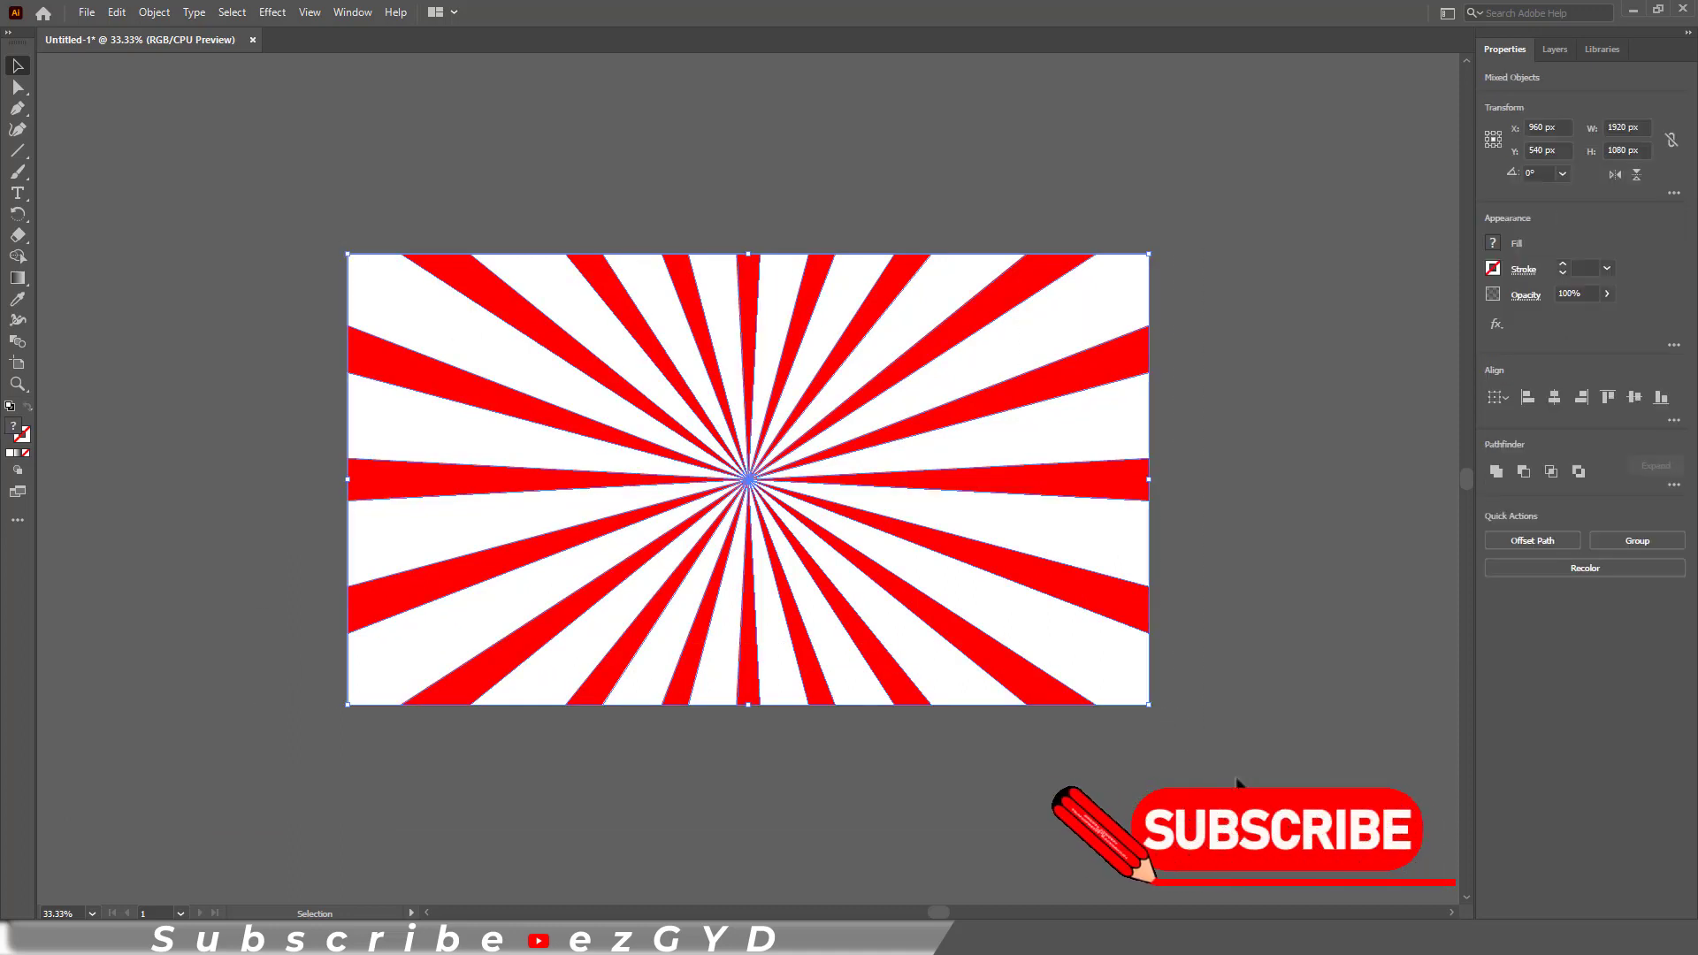
click(1231, 766)
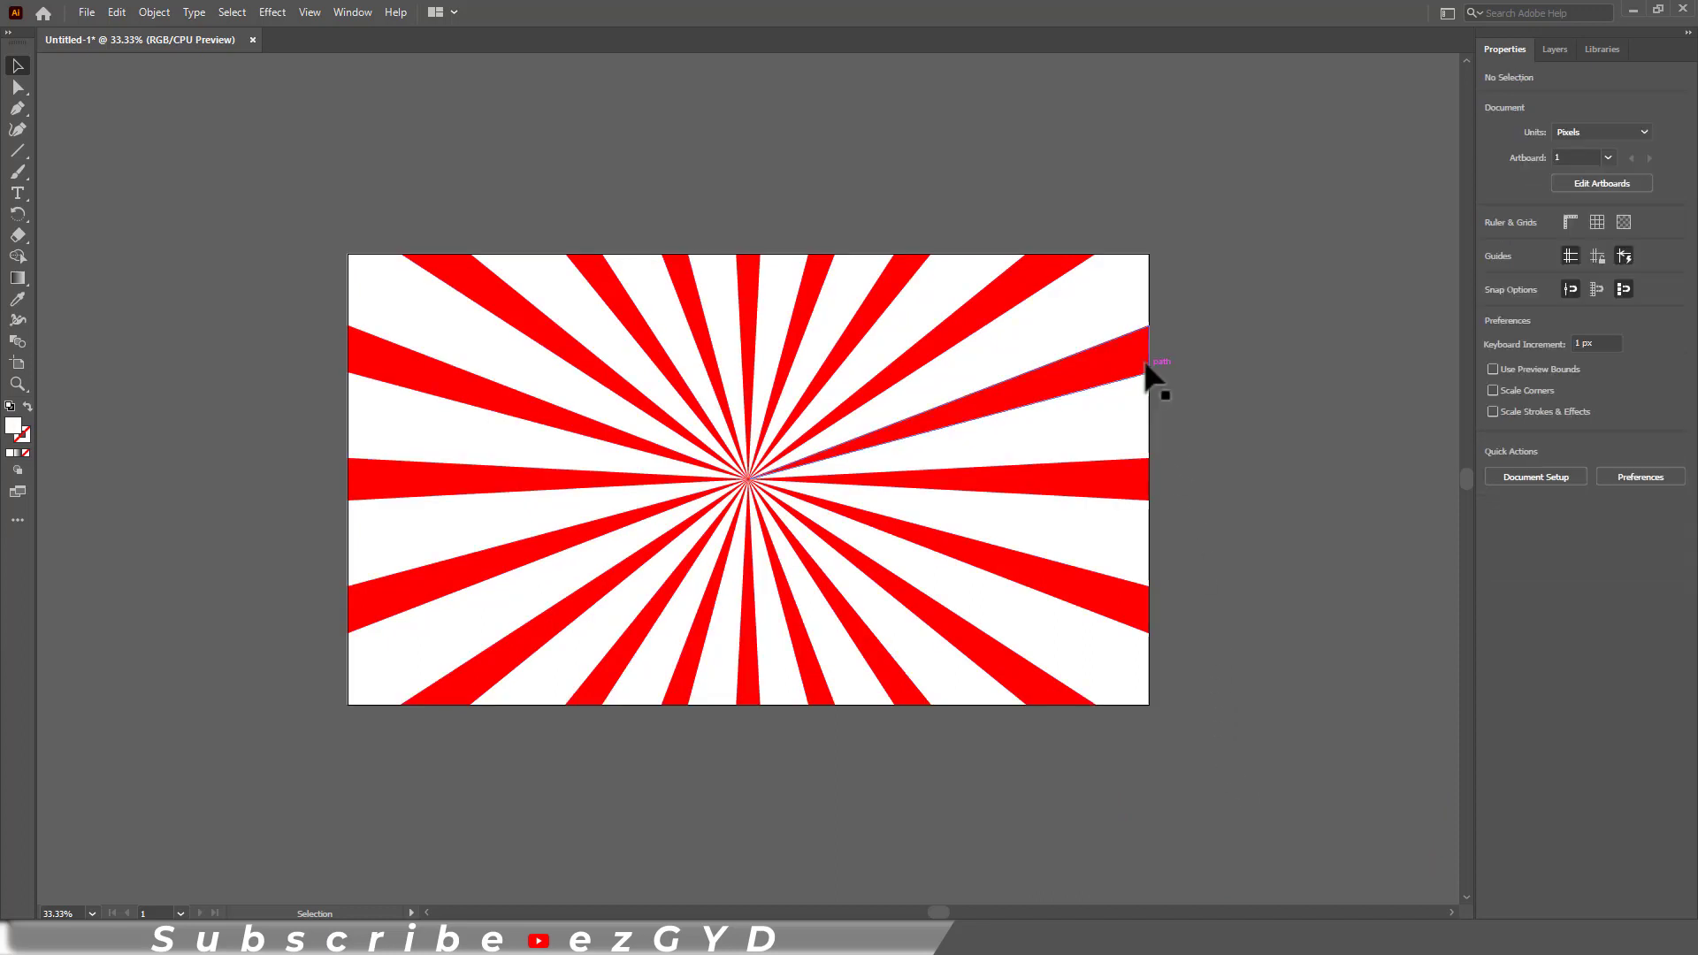
click(1133, 313)
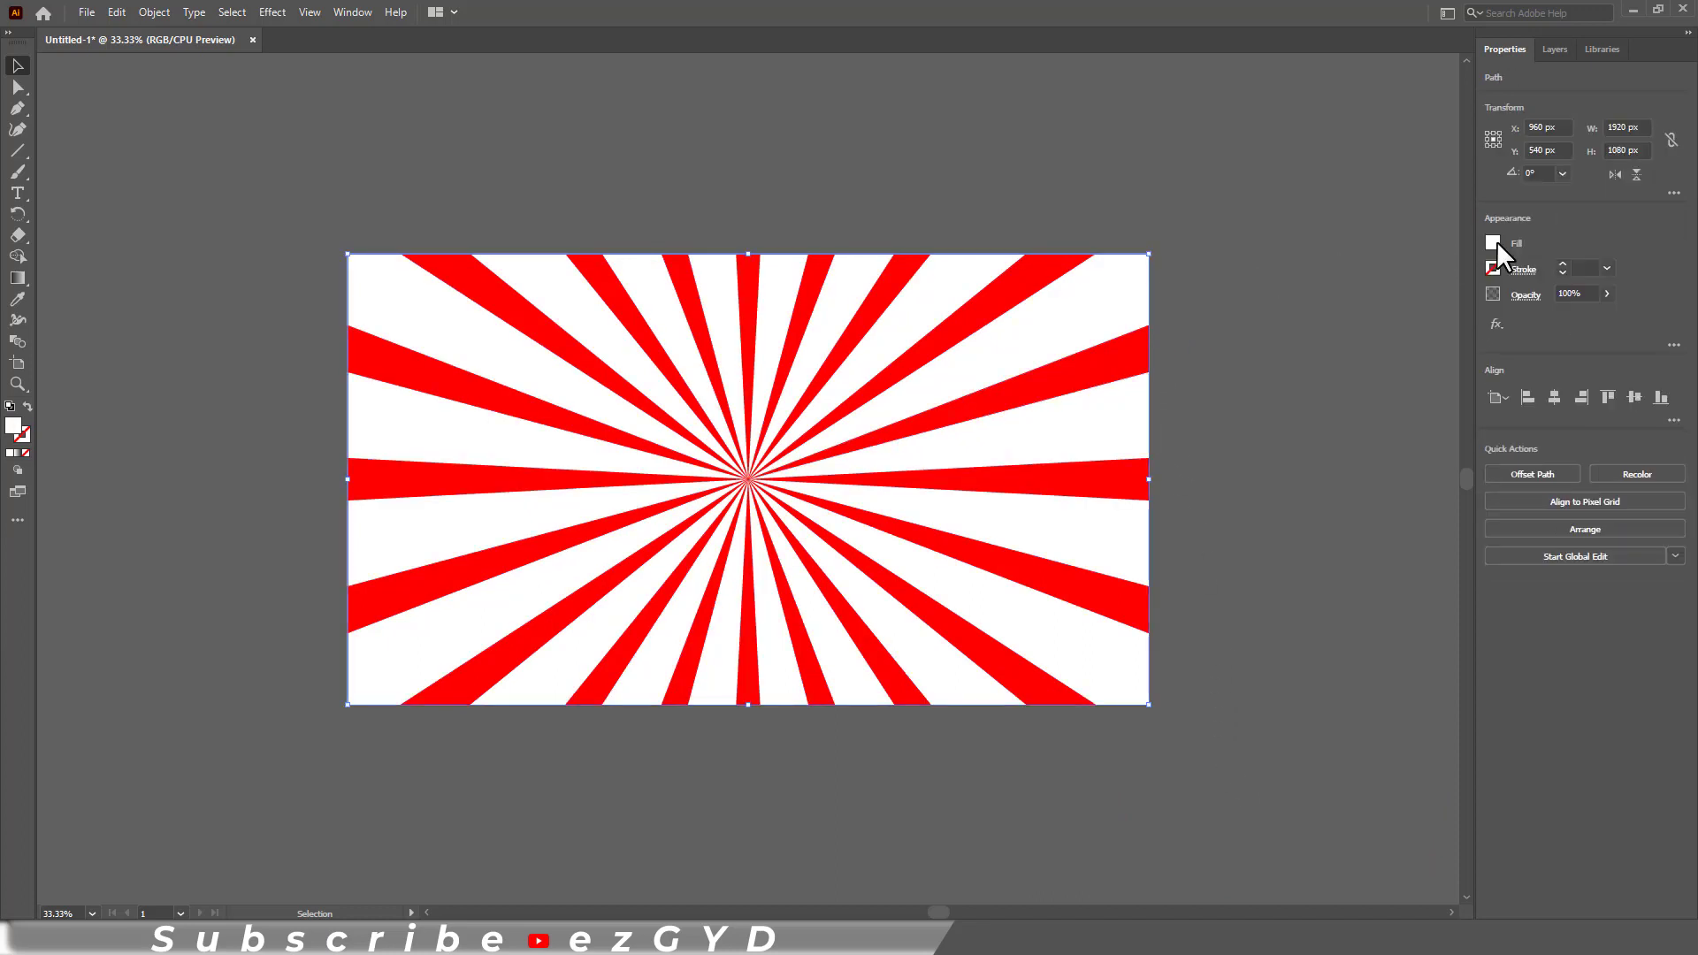
click(1493, 243)
click(1448, 306)
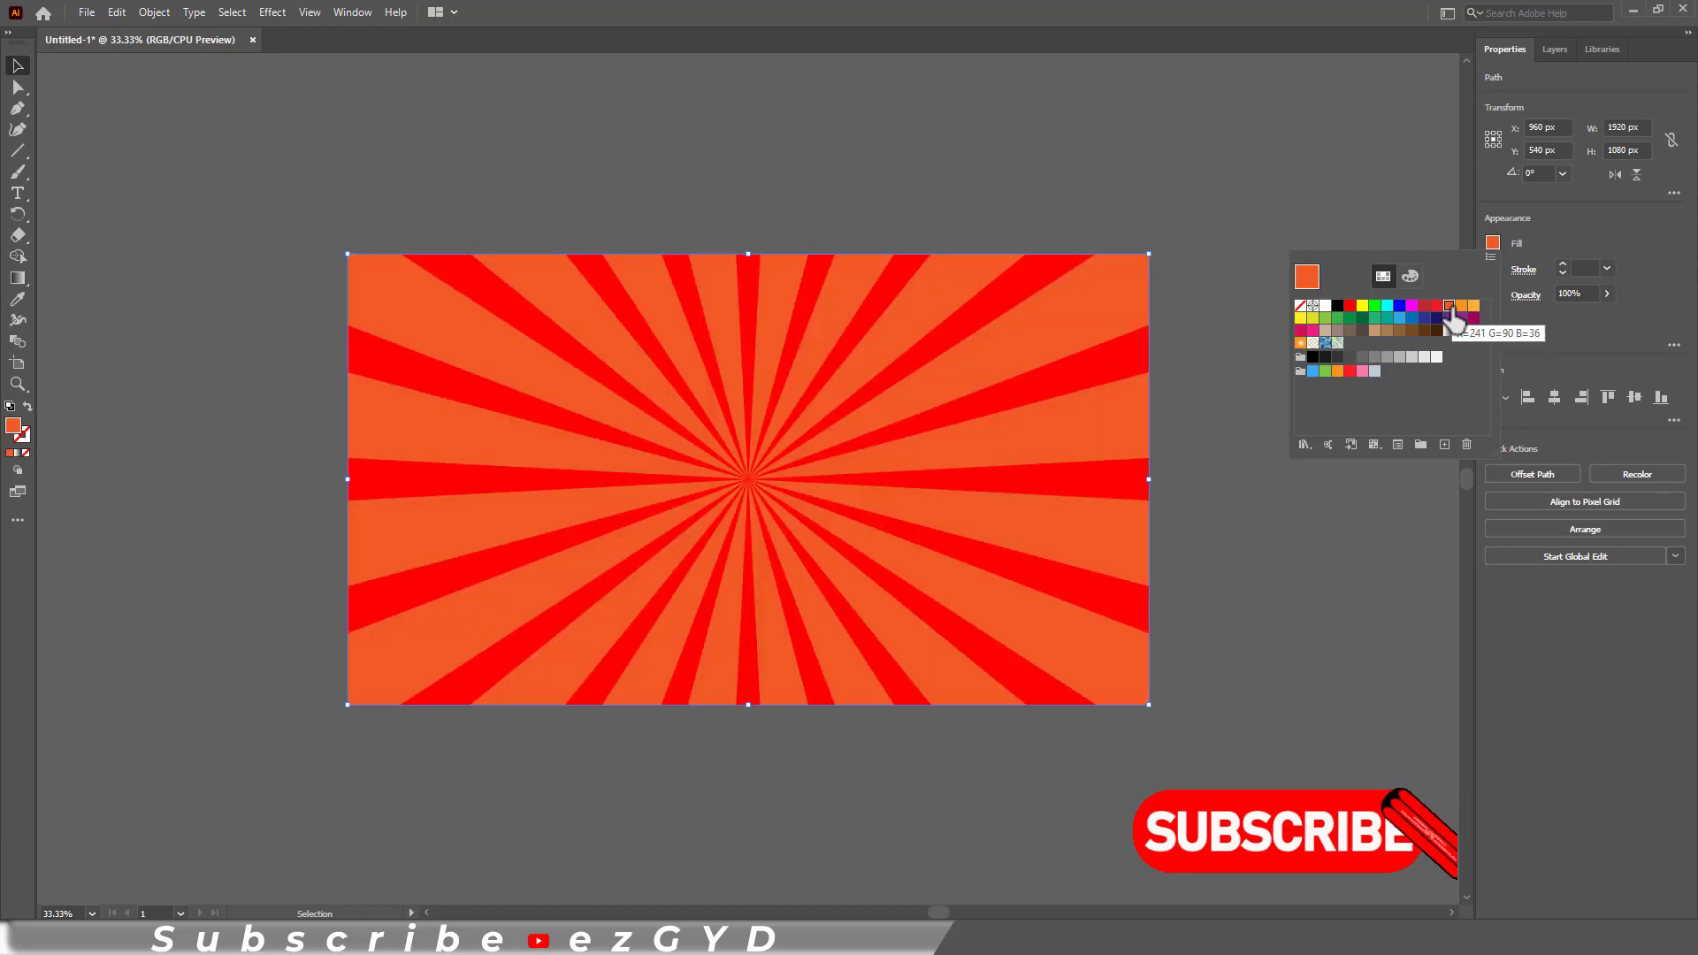
click(1414, 217)
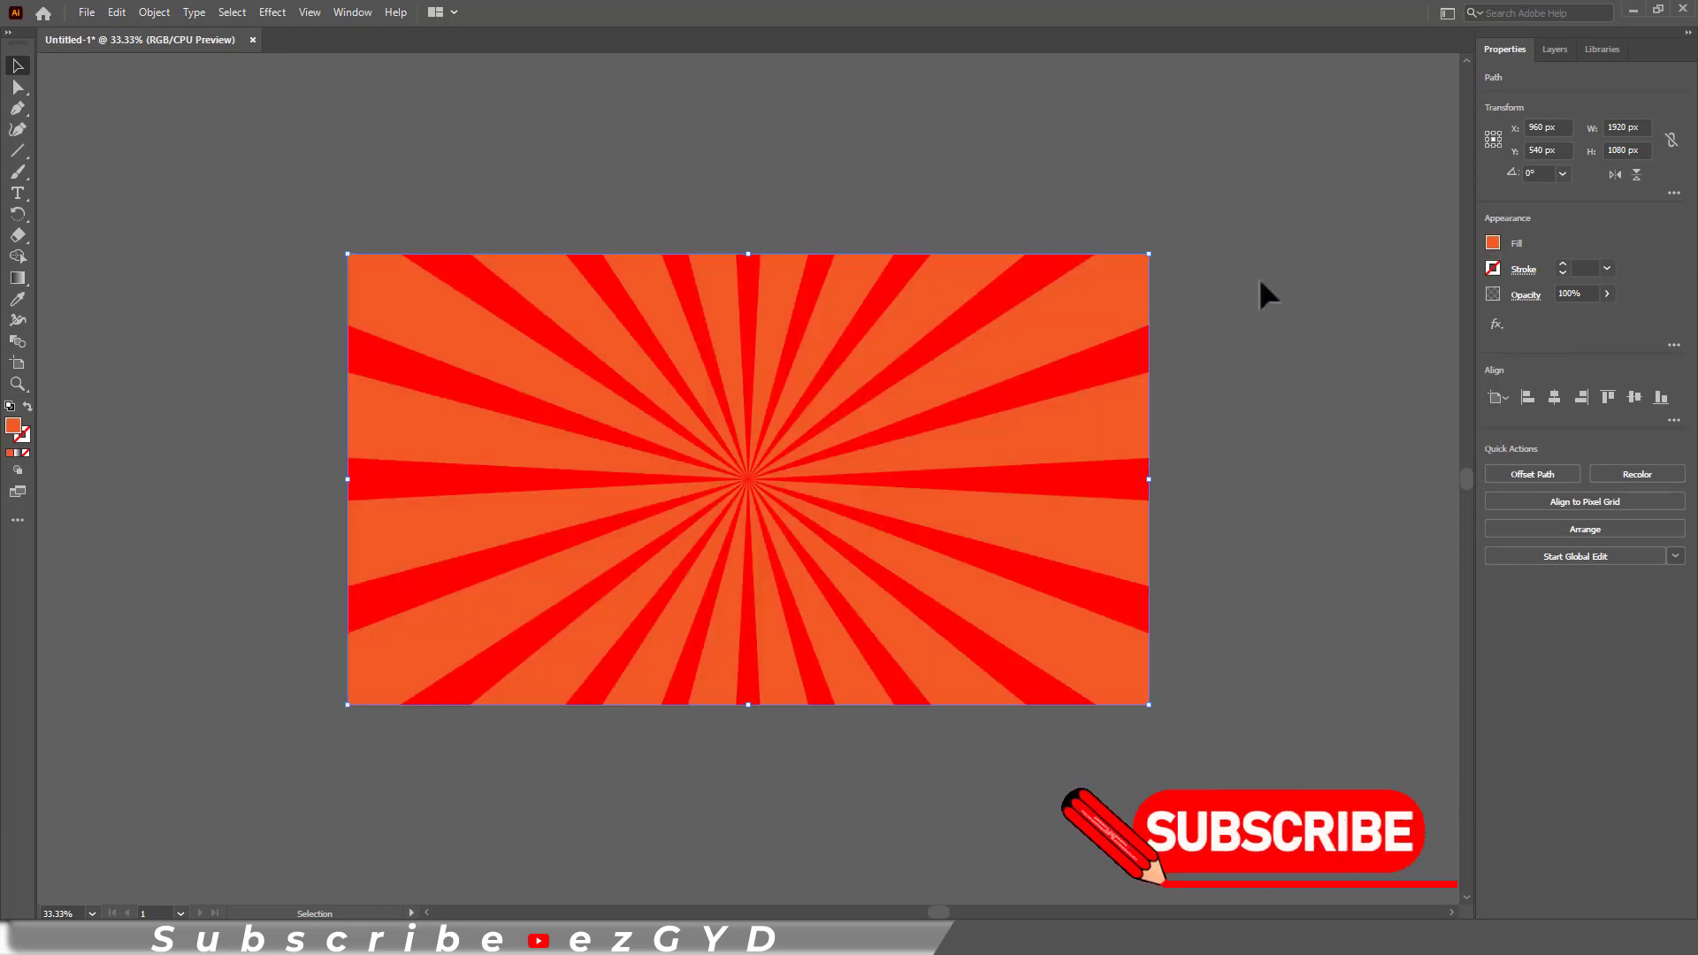
Lock the orange background rectangle.
click(152, 12)
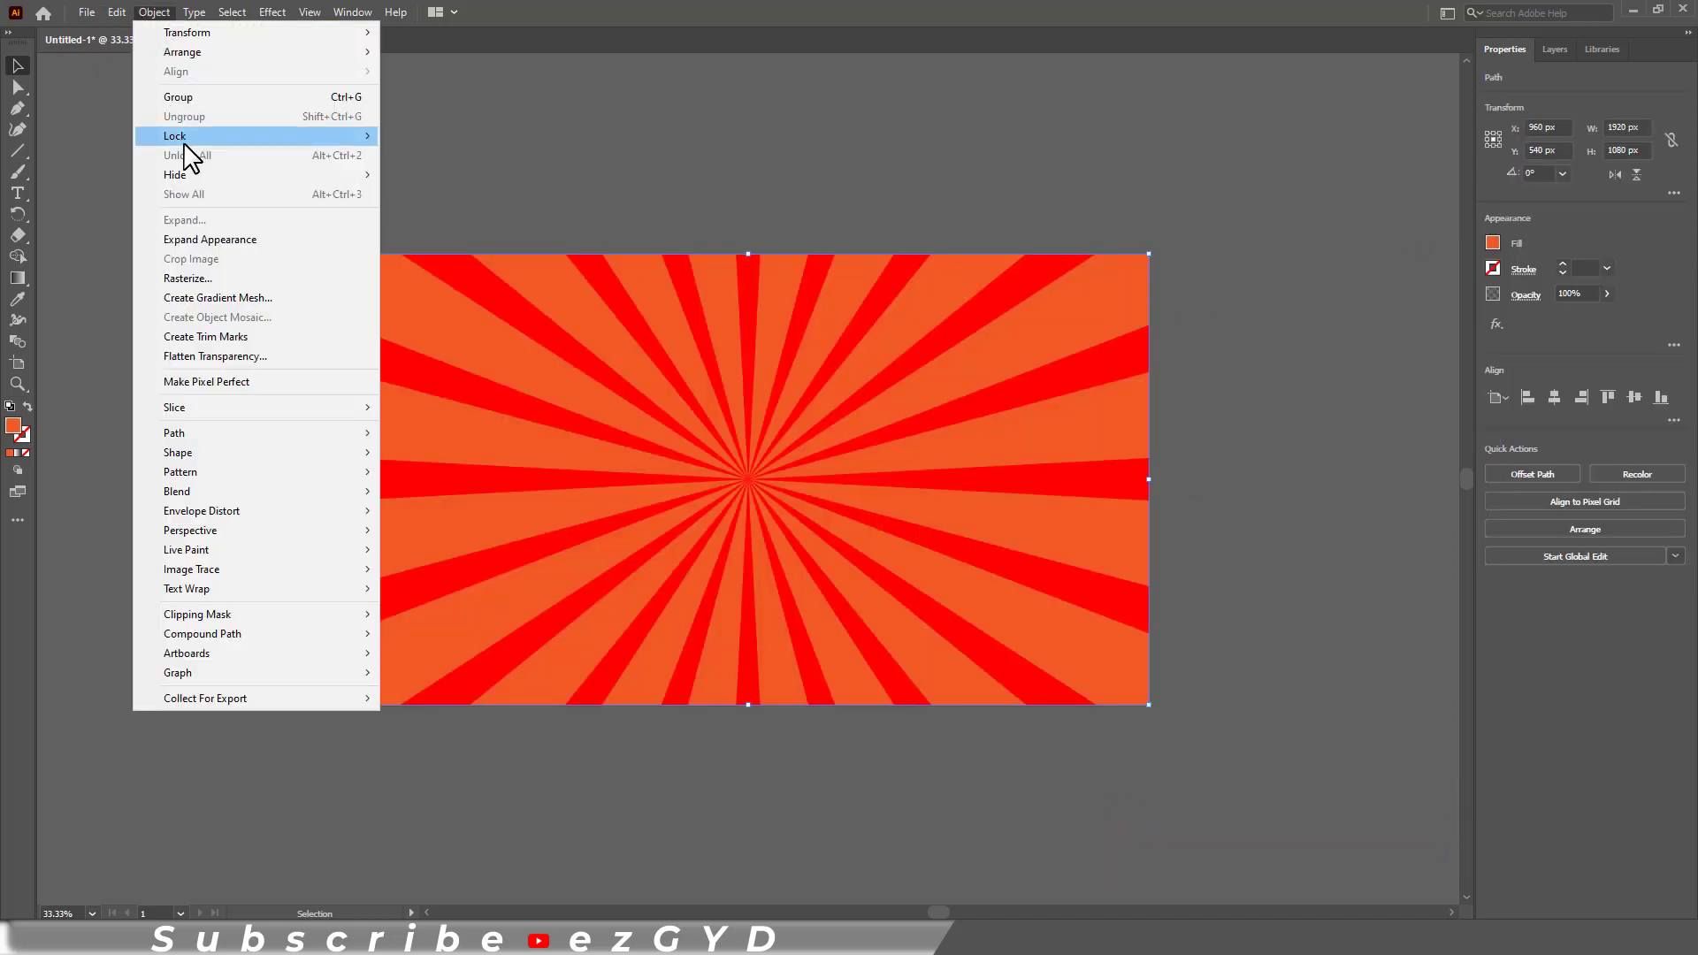
mouse_move(199, 140)
click(414, 137)
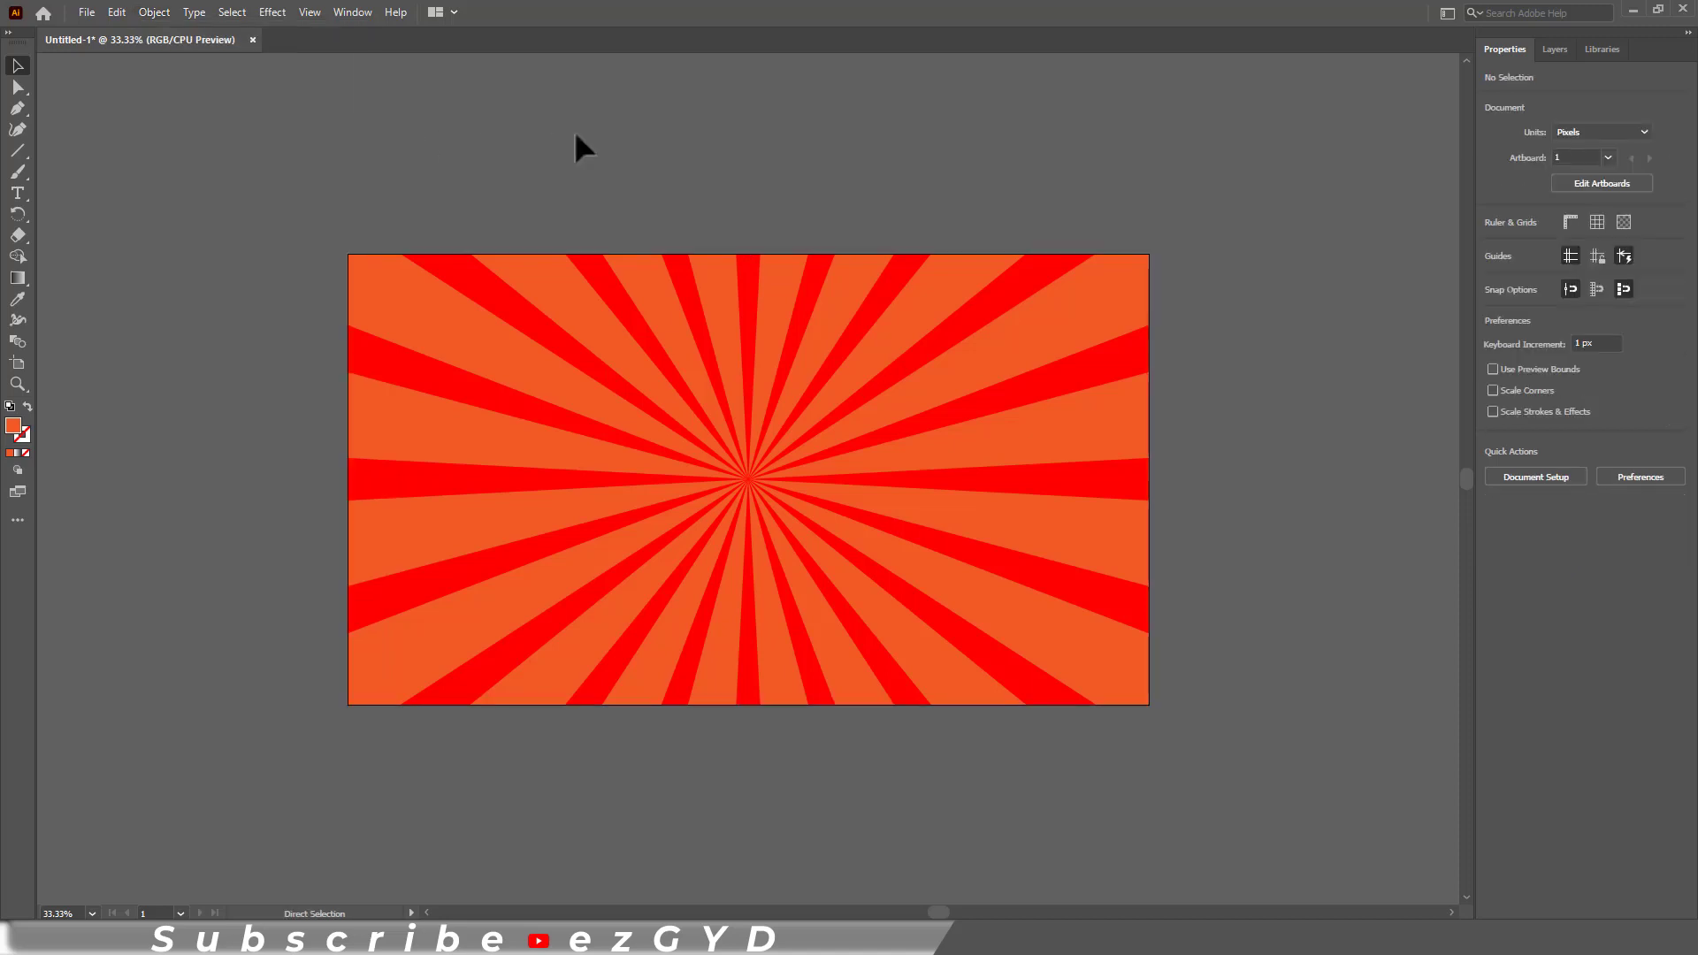
Change the fill of the red ray group to the light yellow-orange swatch.
drag(574, 130, 663, 288)
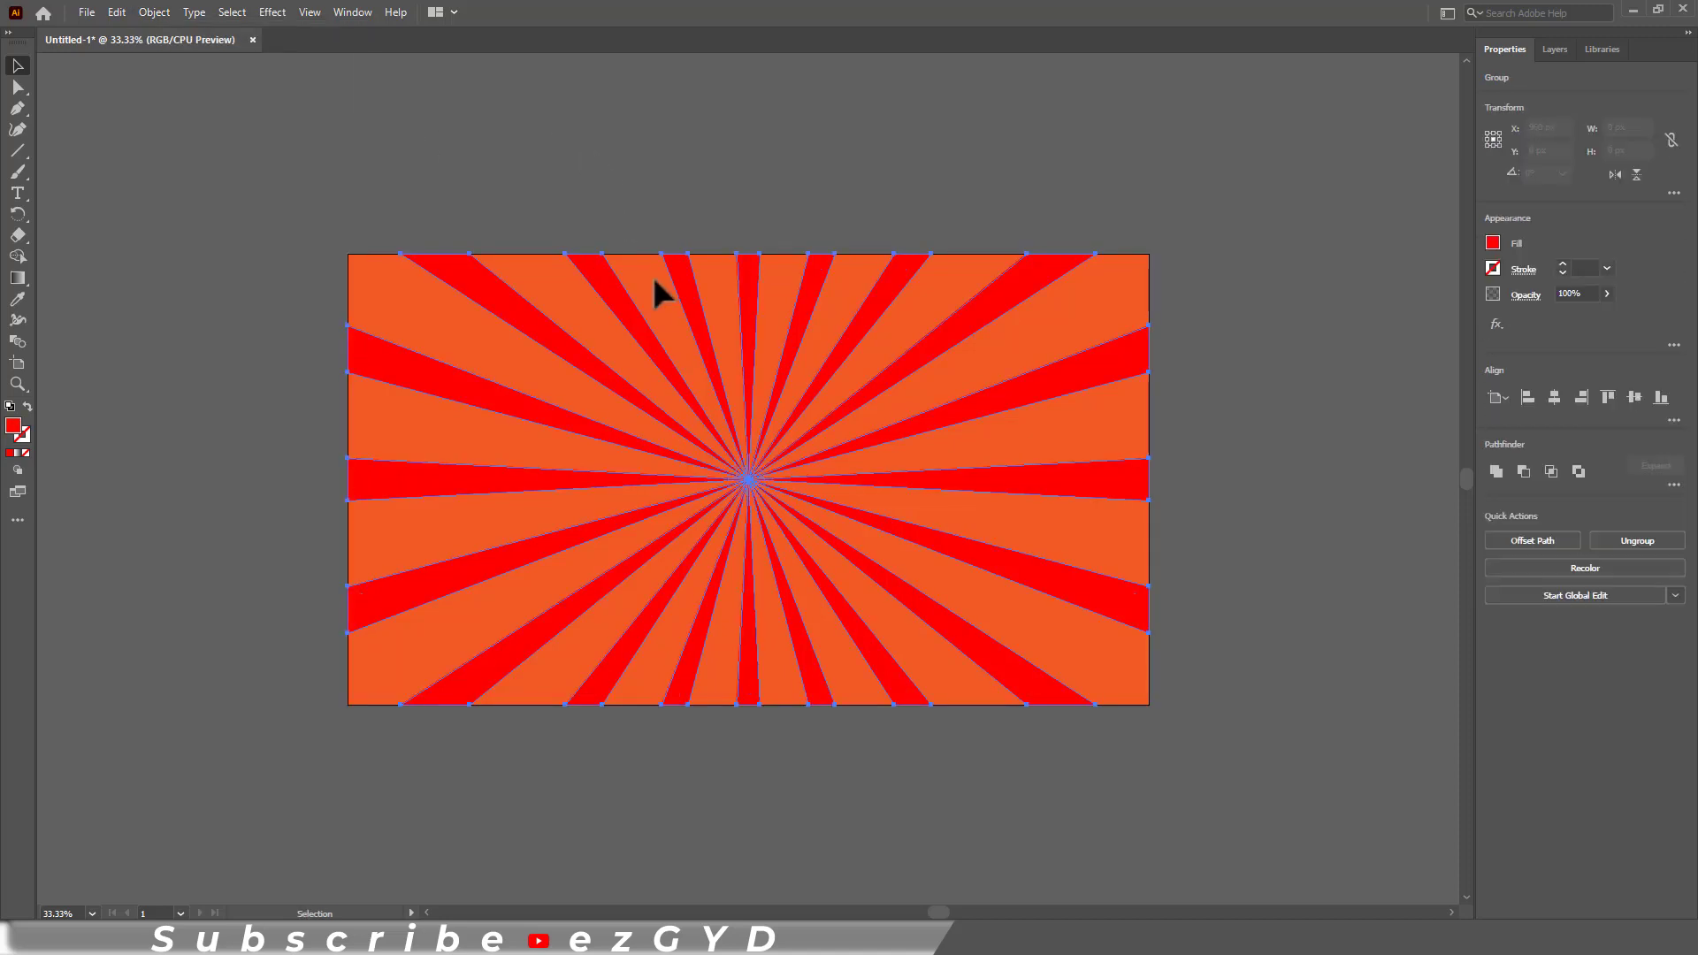
click(1493, 244)
click(1462, 305)
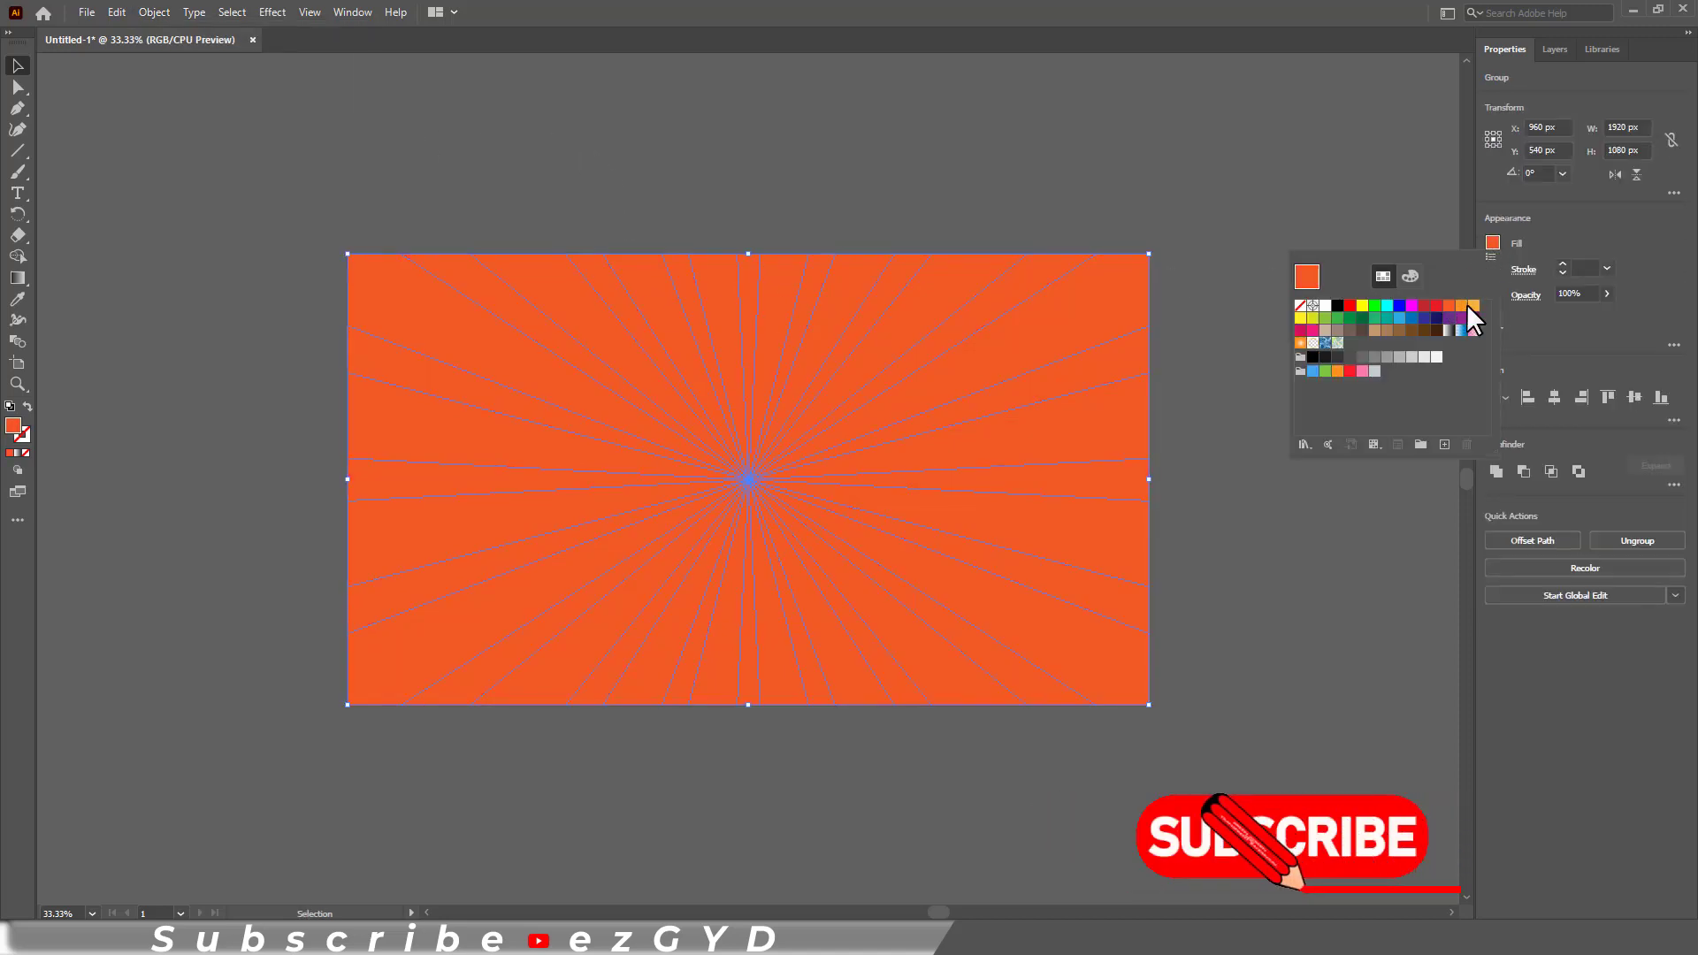
click(1473, 306)
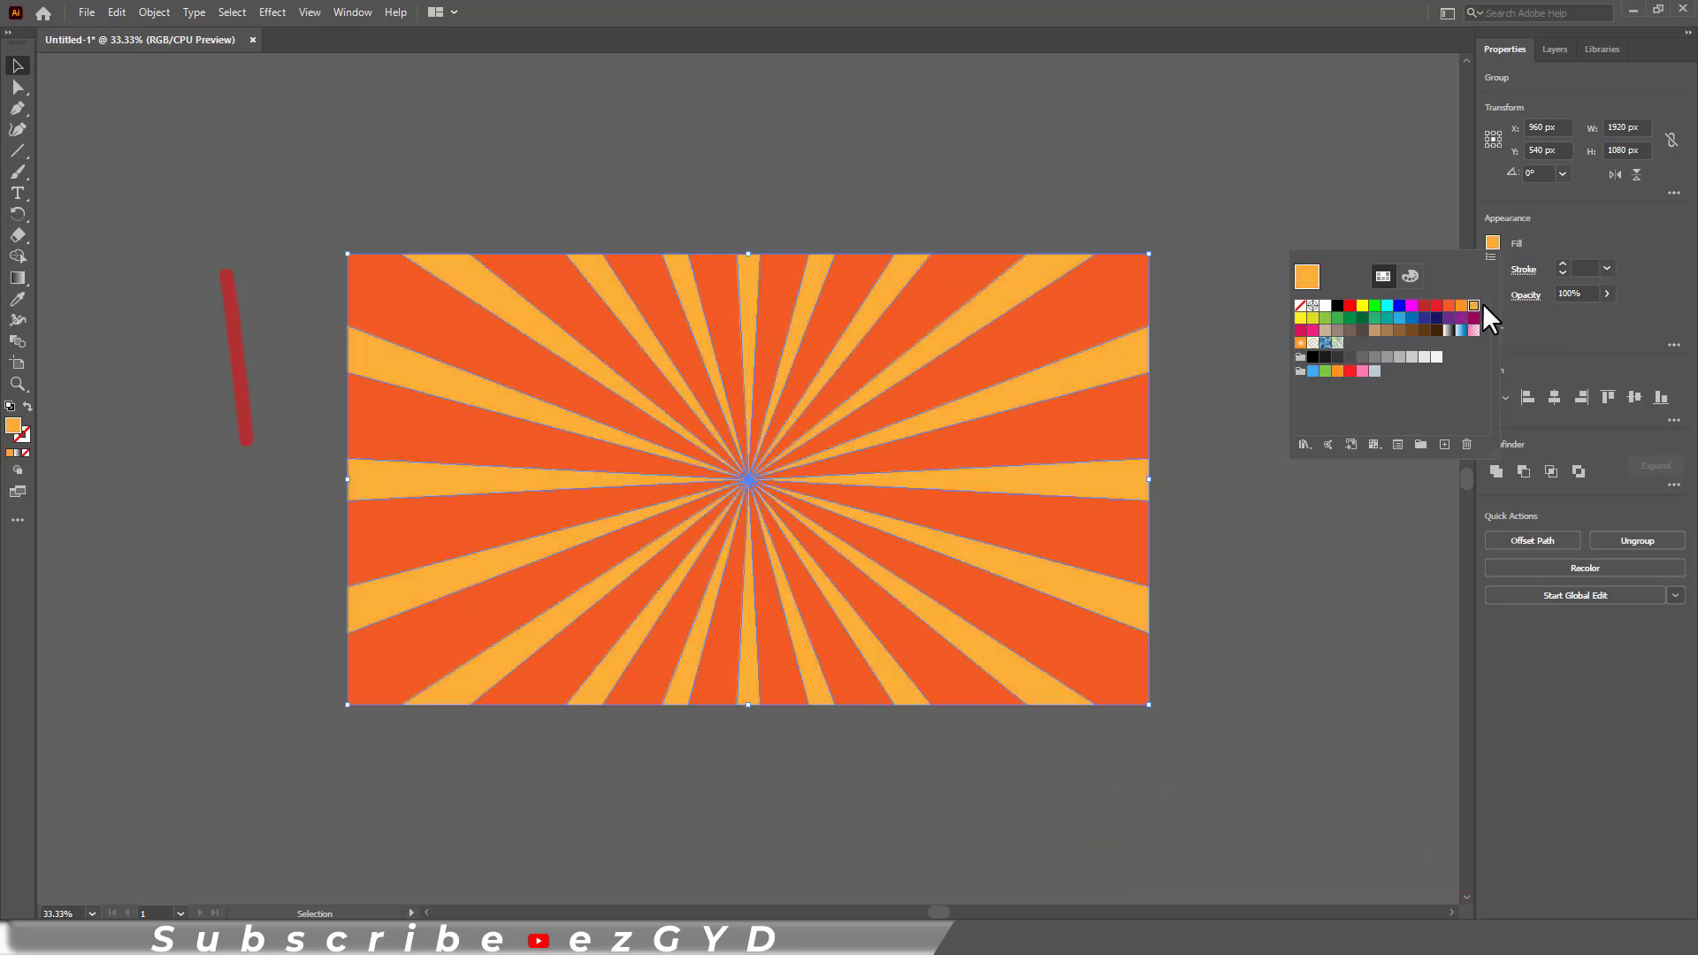
click(1186, 151)
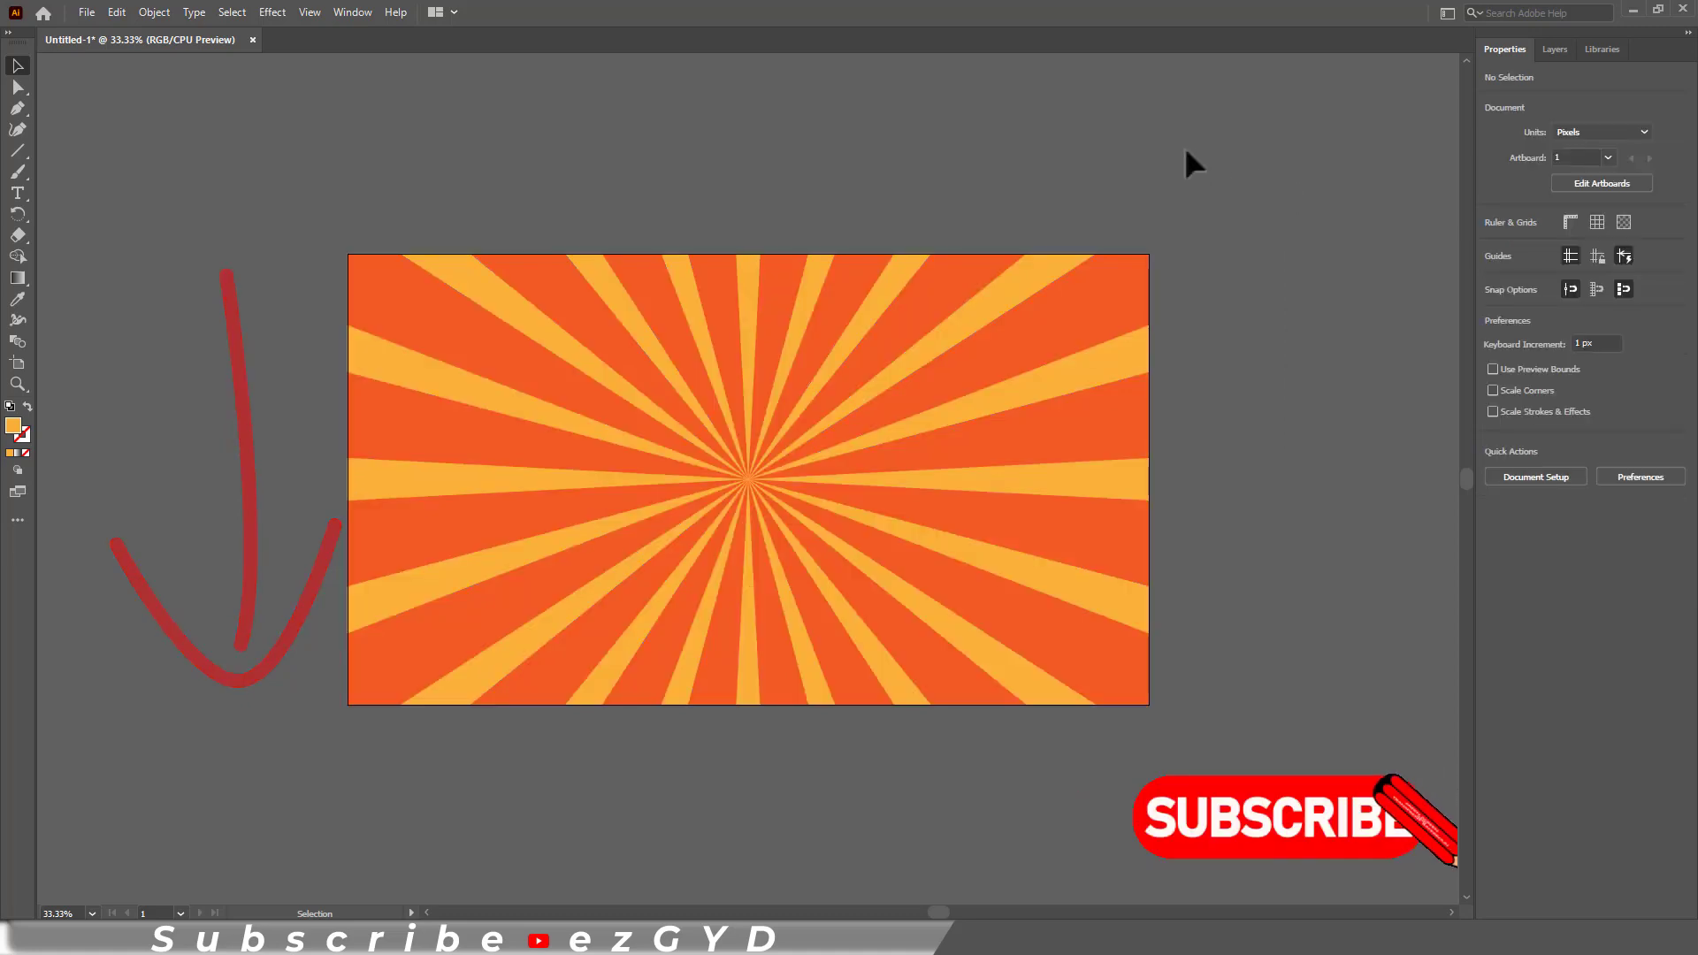